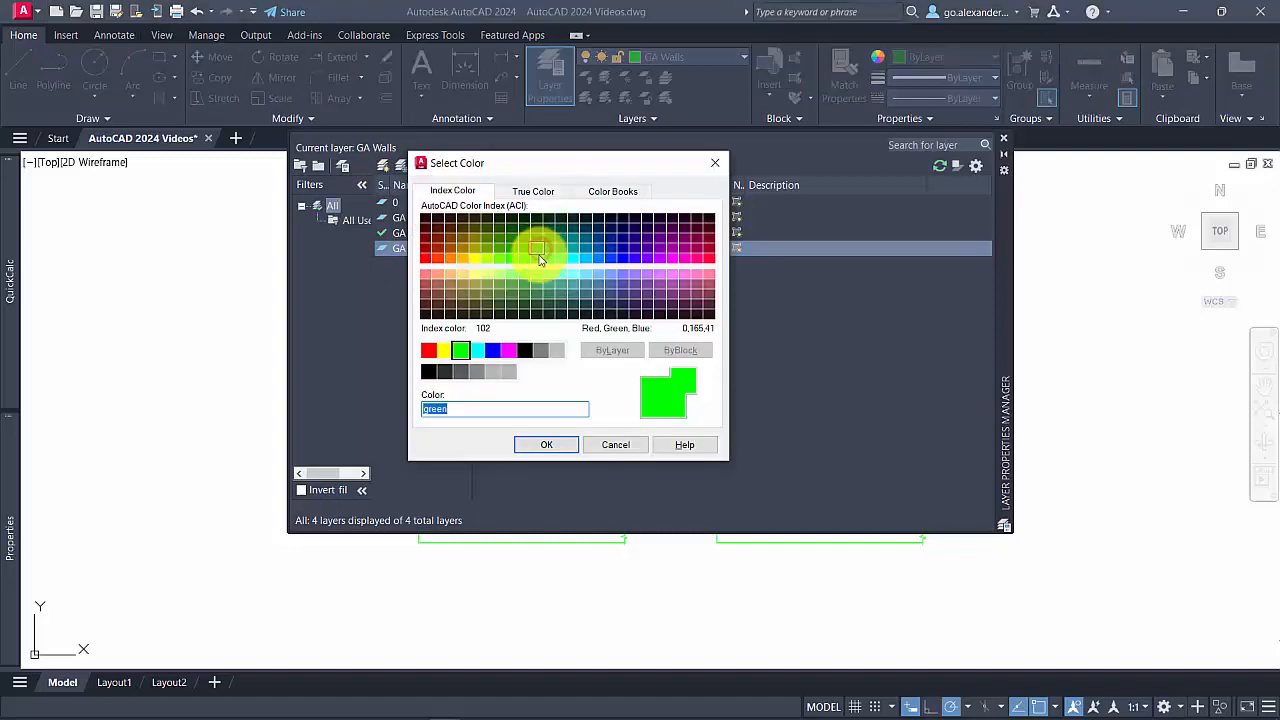
Set the GA Stairs layer's colour to cyan and lineweight to 0.18 mm, and make it the current layer
click(478, 348)
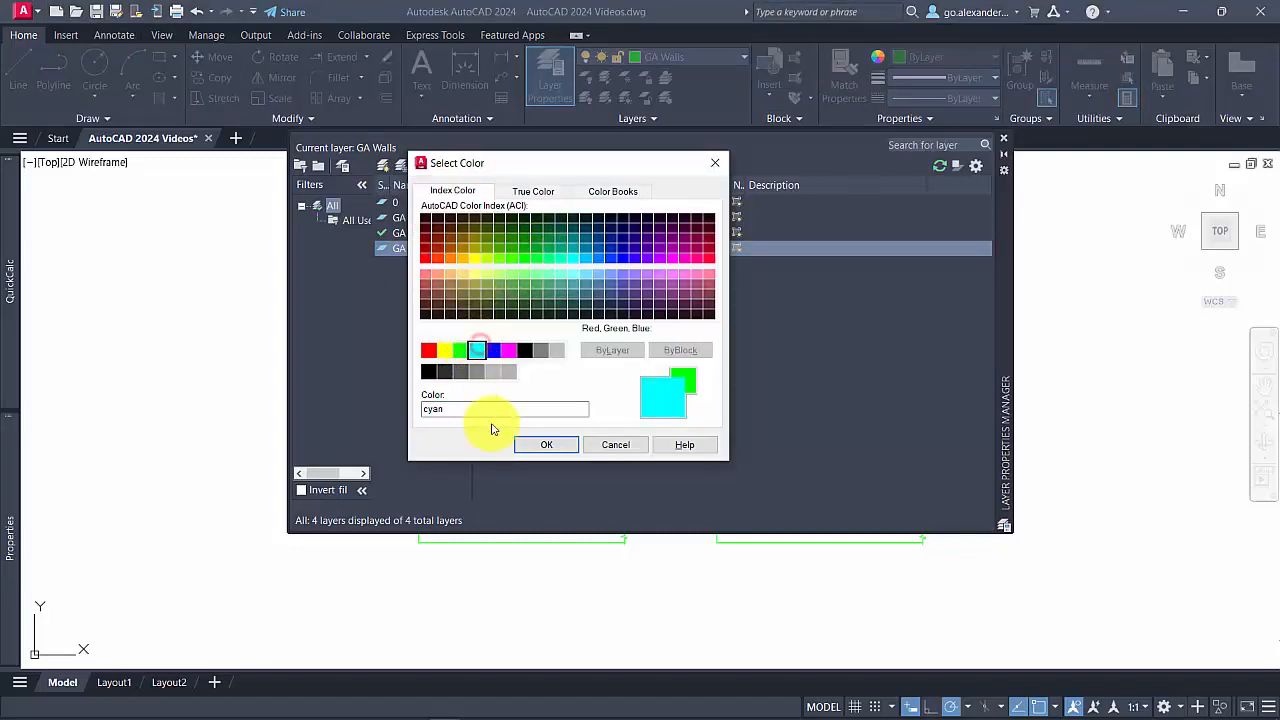
click(542, 447)
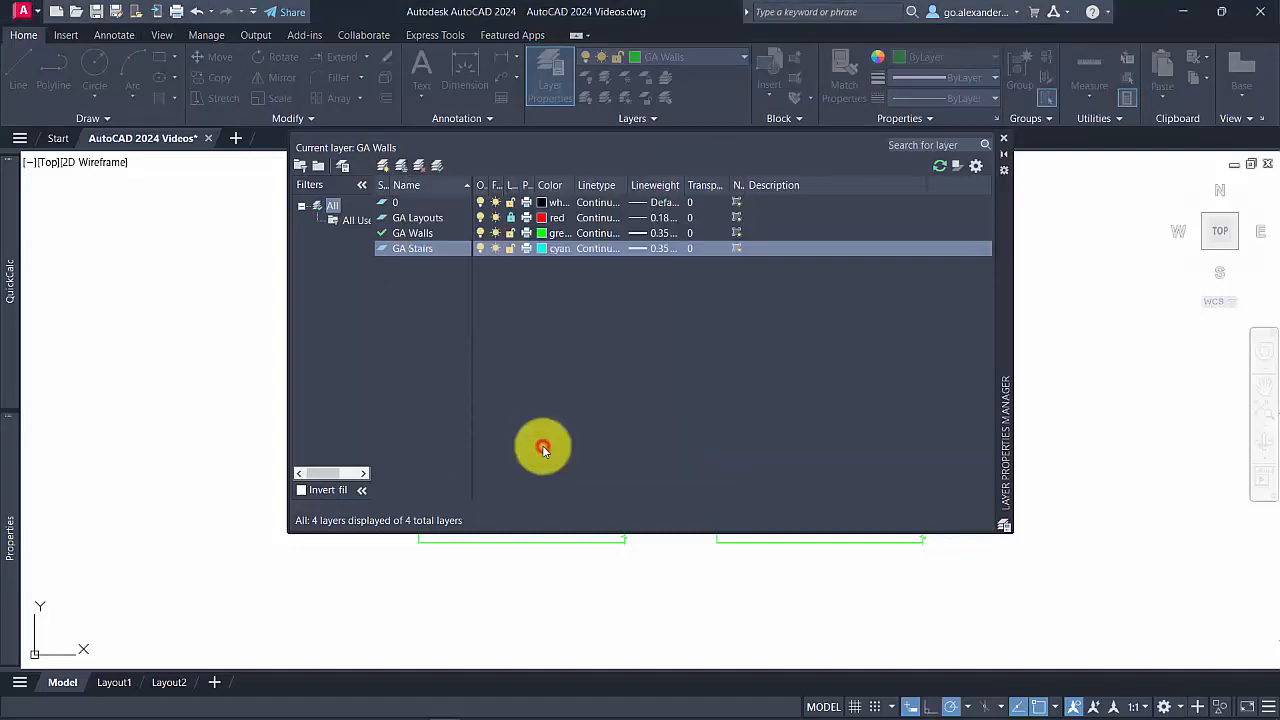
click(656, 249)
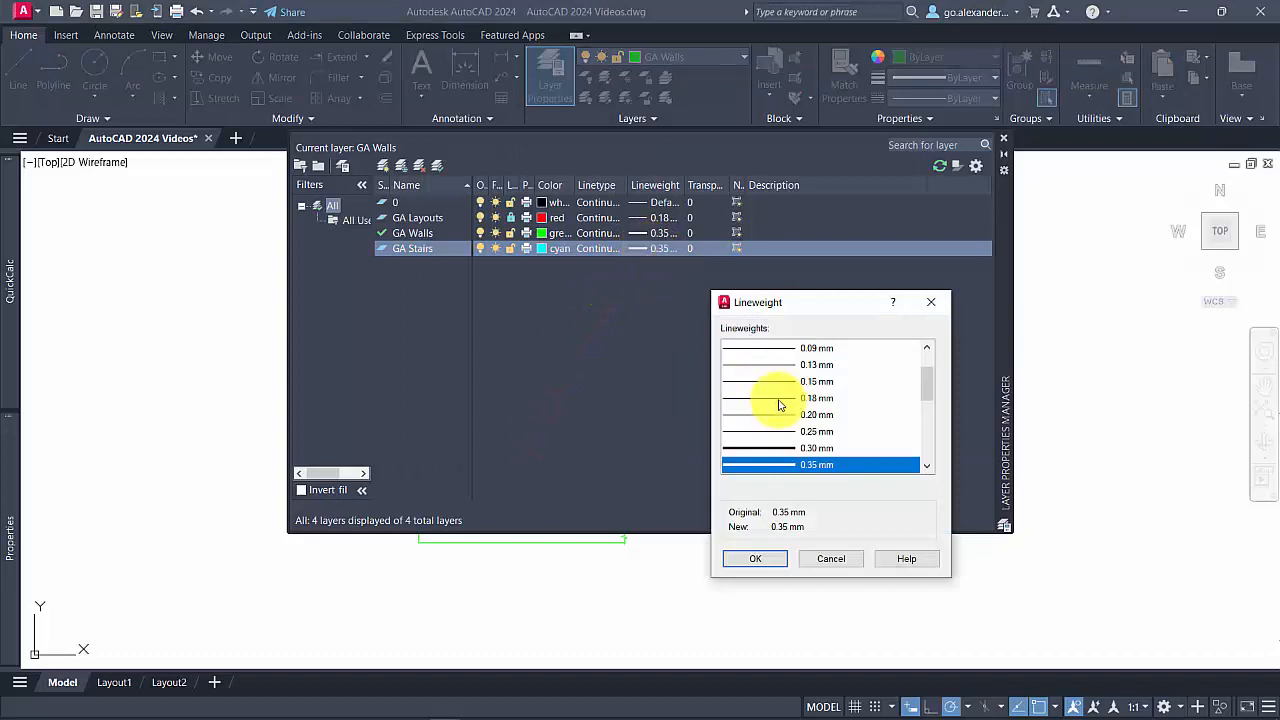
click(780, 400)
click(756, 559)
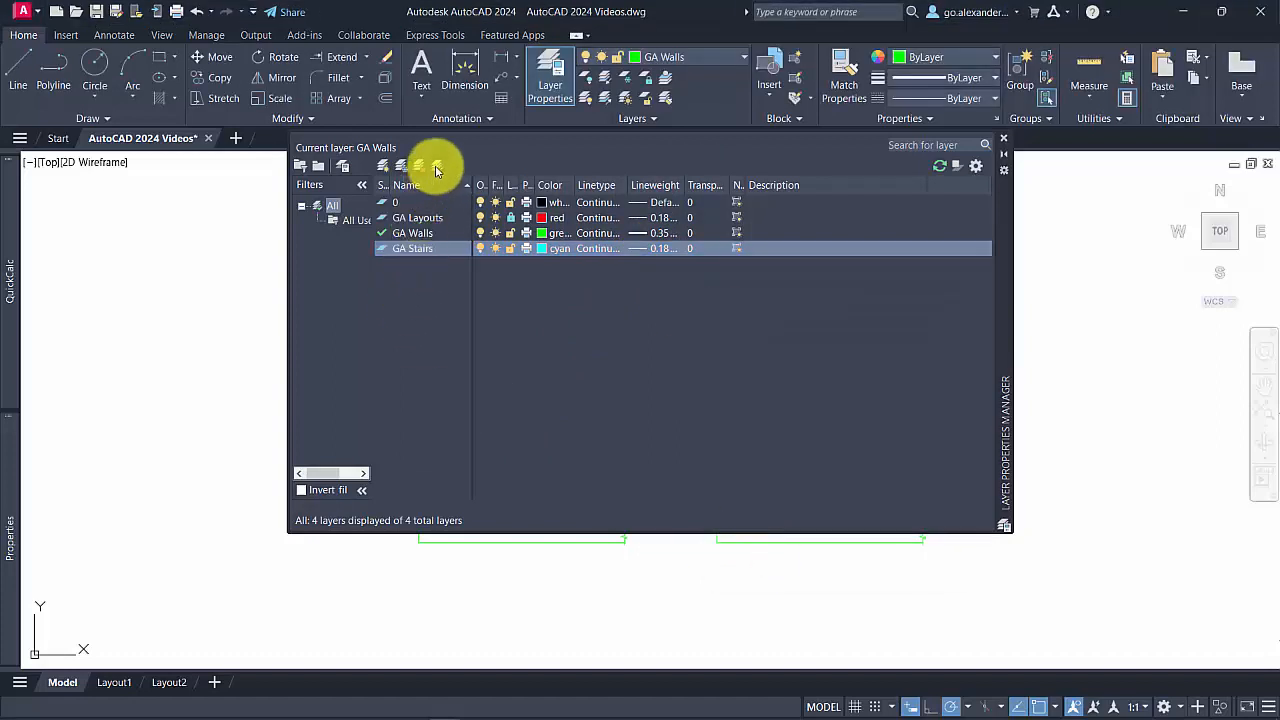
click(1004, 145)
click(10, 282)
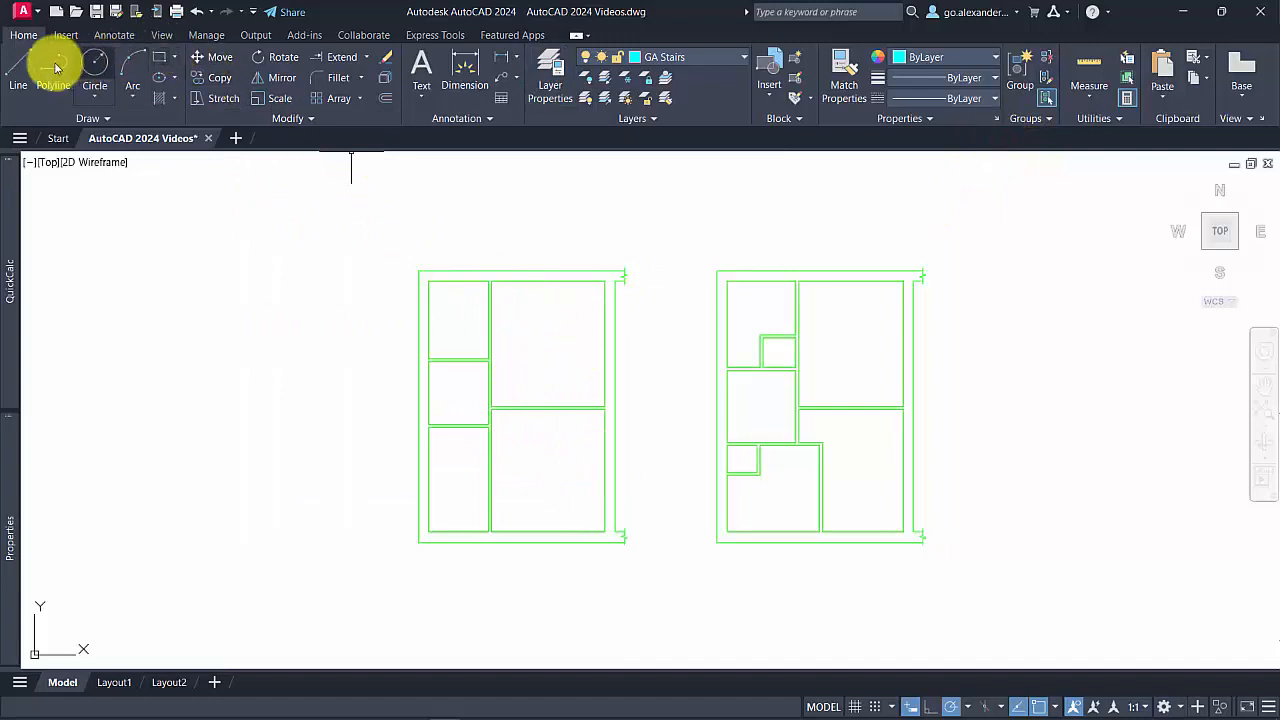
Draw a horizontal construction line from the lower-left room's inner bottom-left corner outward past the left exterior wall of the first floor plan
click(20, 72)
scroll(543, 503, up, 3)
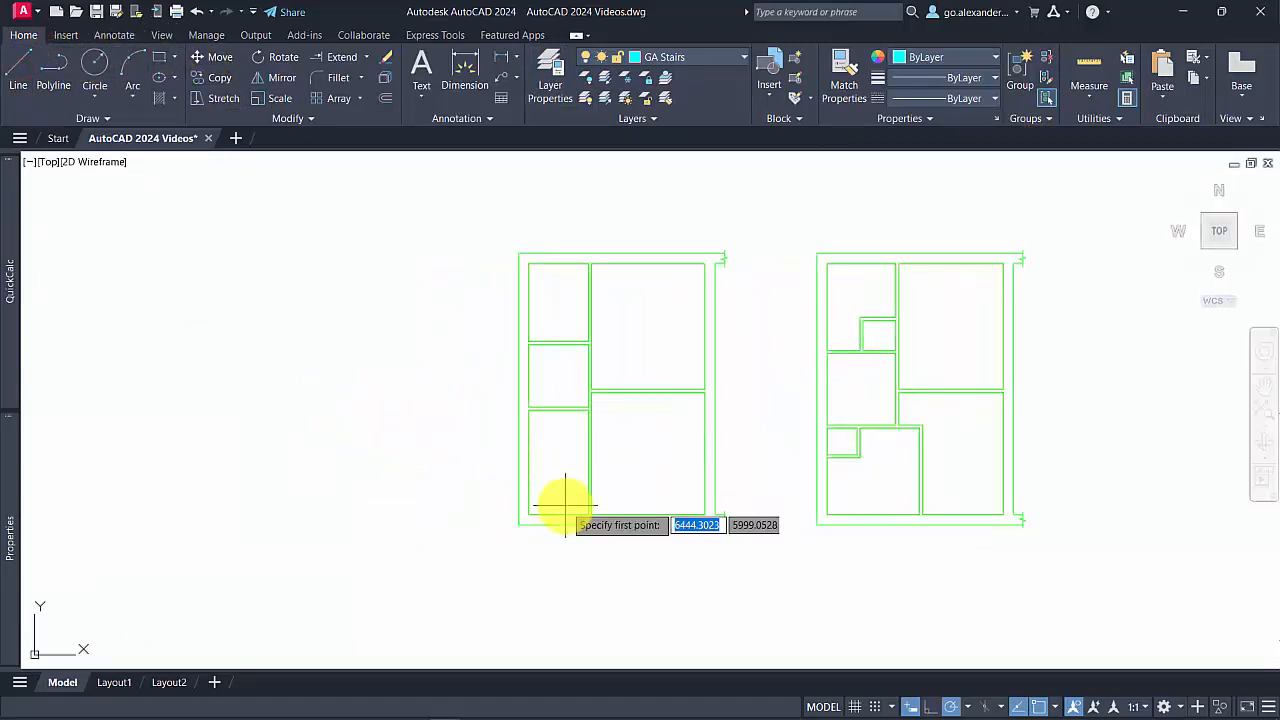
click(520, 520)
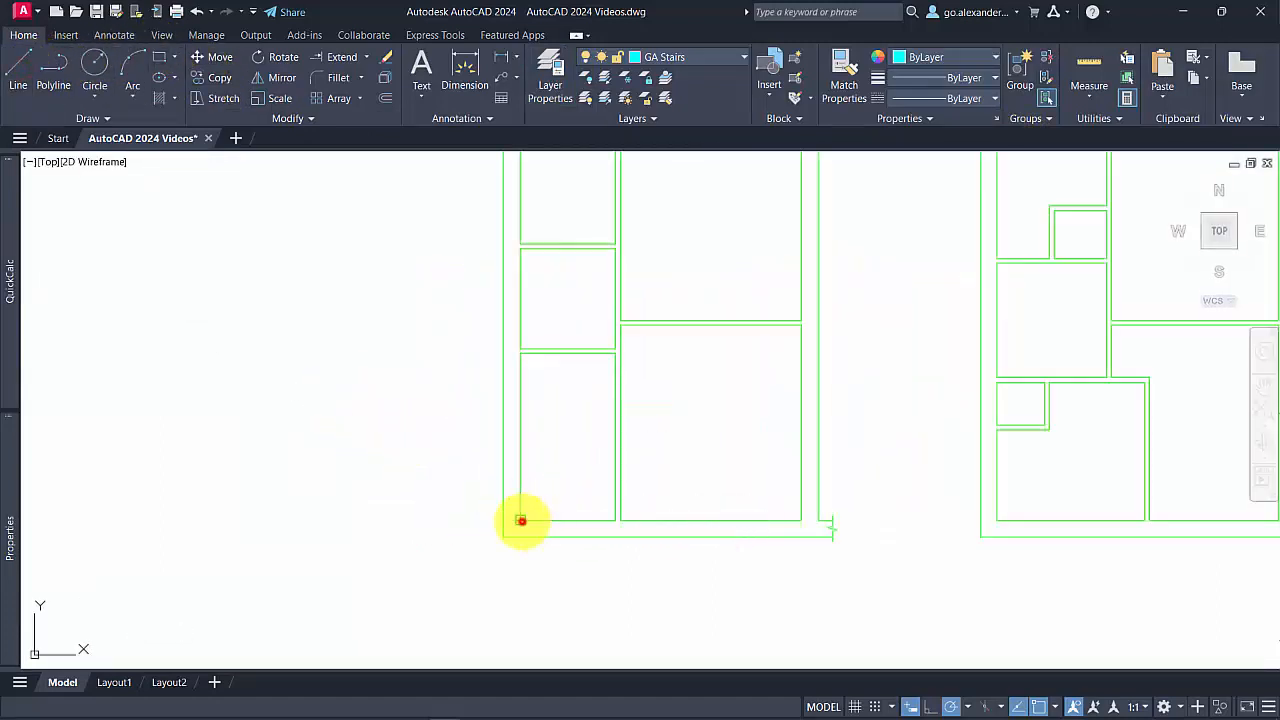
click(393, 520)
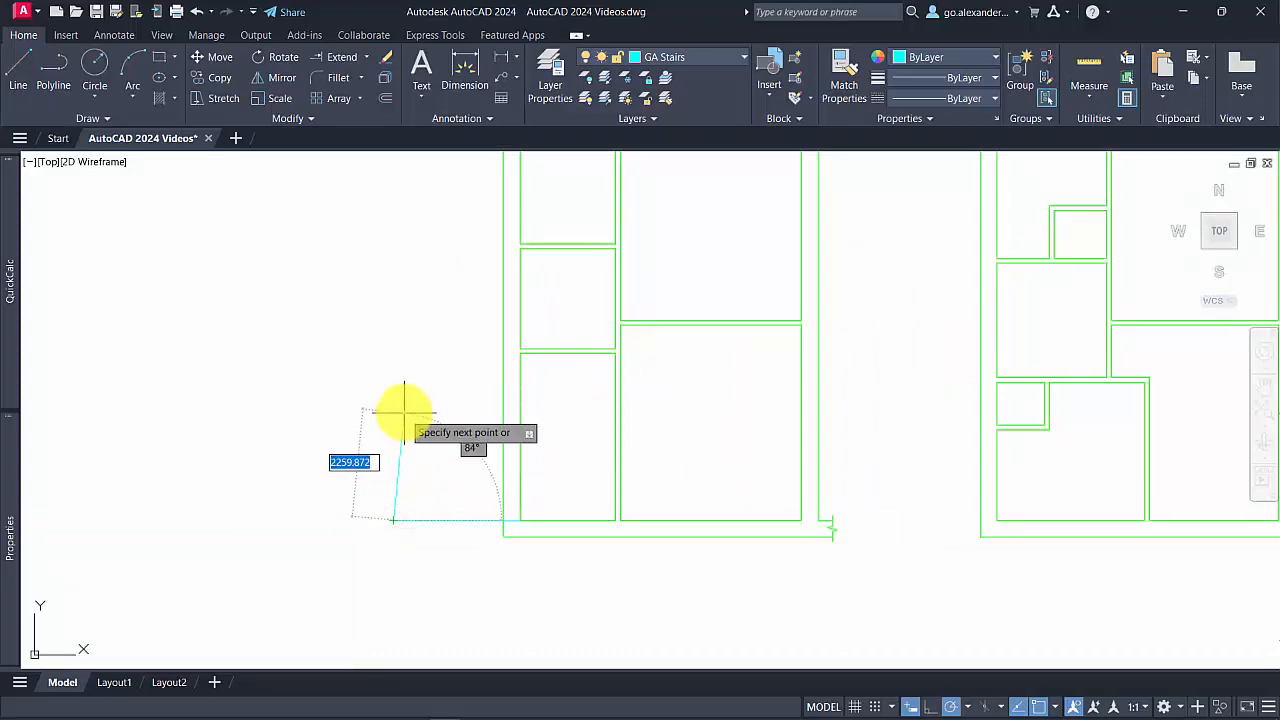
key(Return)
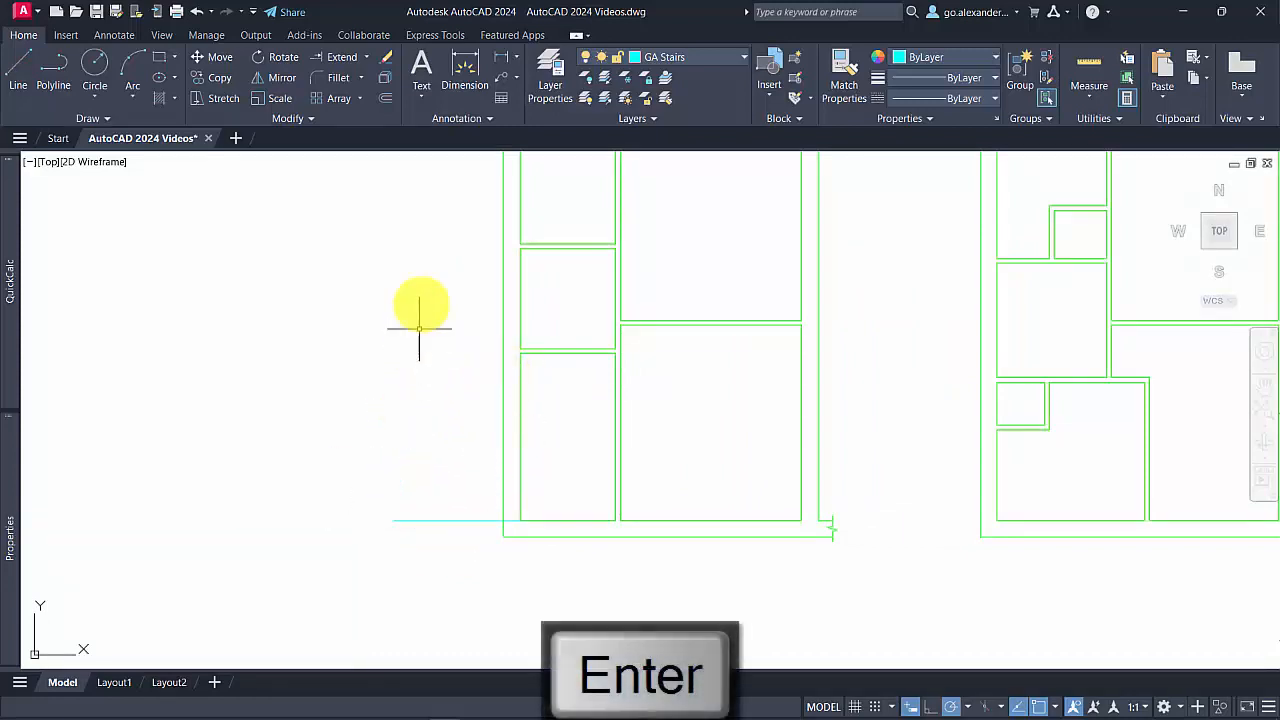
Offset the horizontal construction line upward by 1500
click(383, 99)
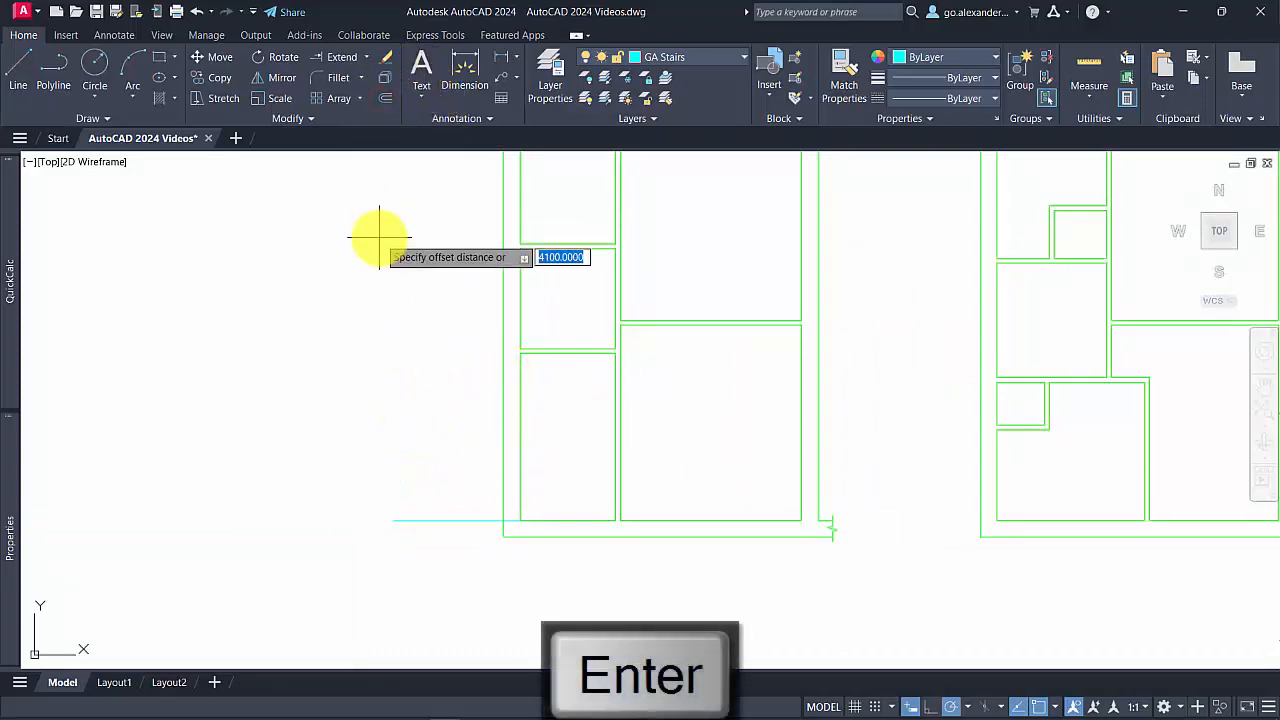
text(1550)
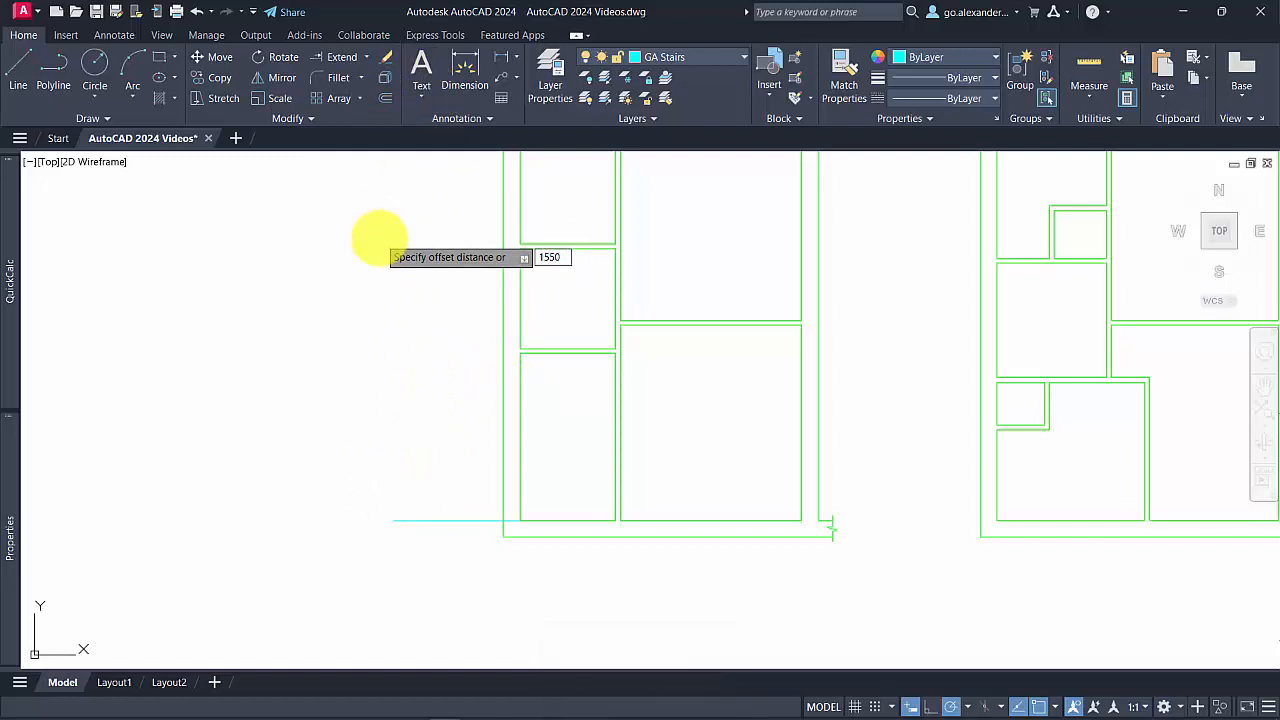
key(BackSpace)
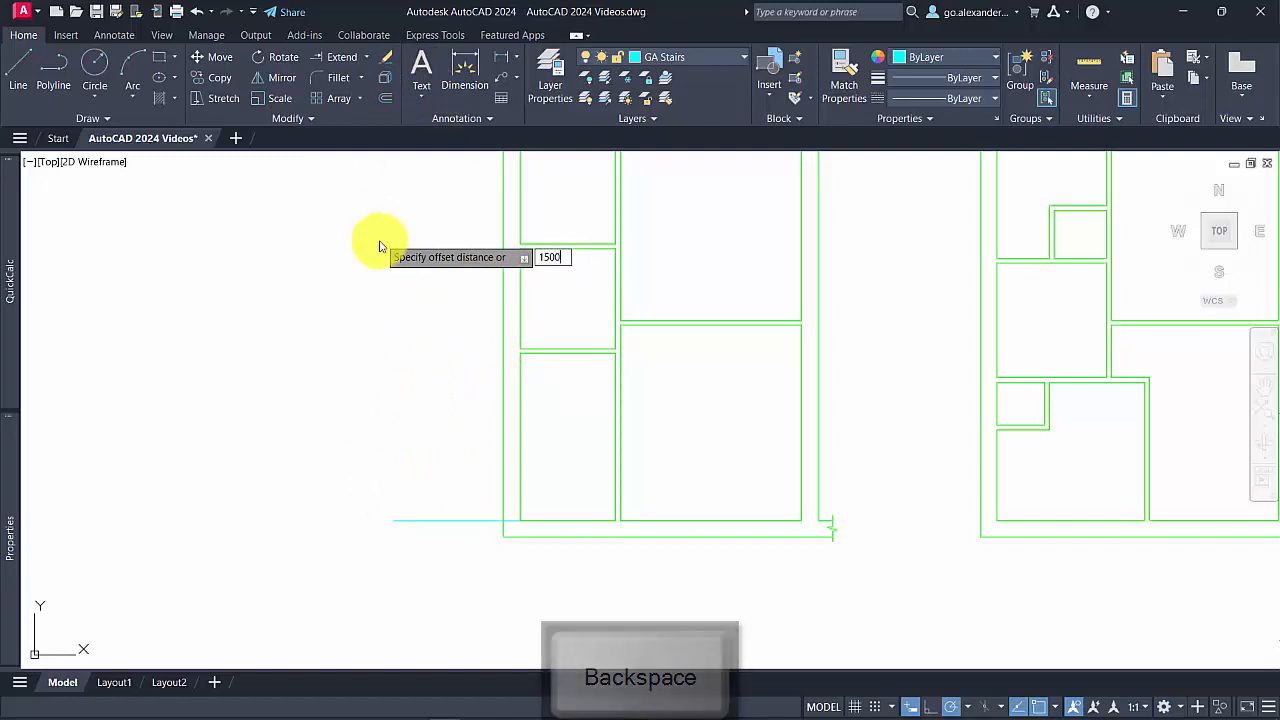
key(Return)
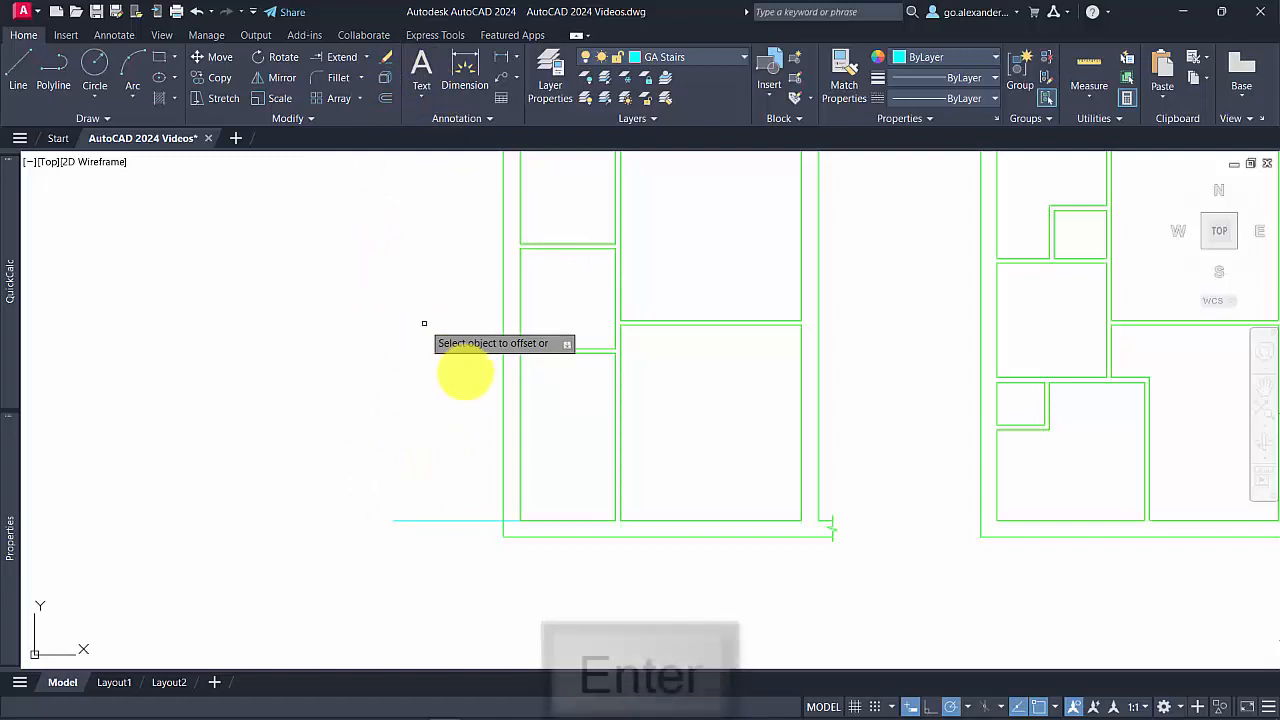
click(474, 521)
click(466, 445)
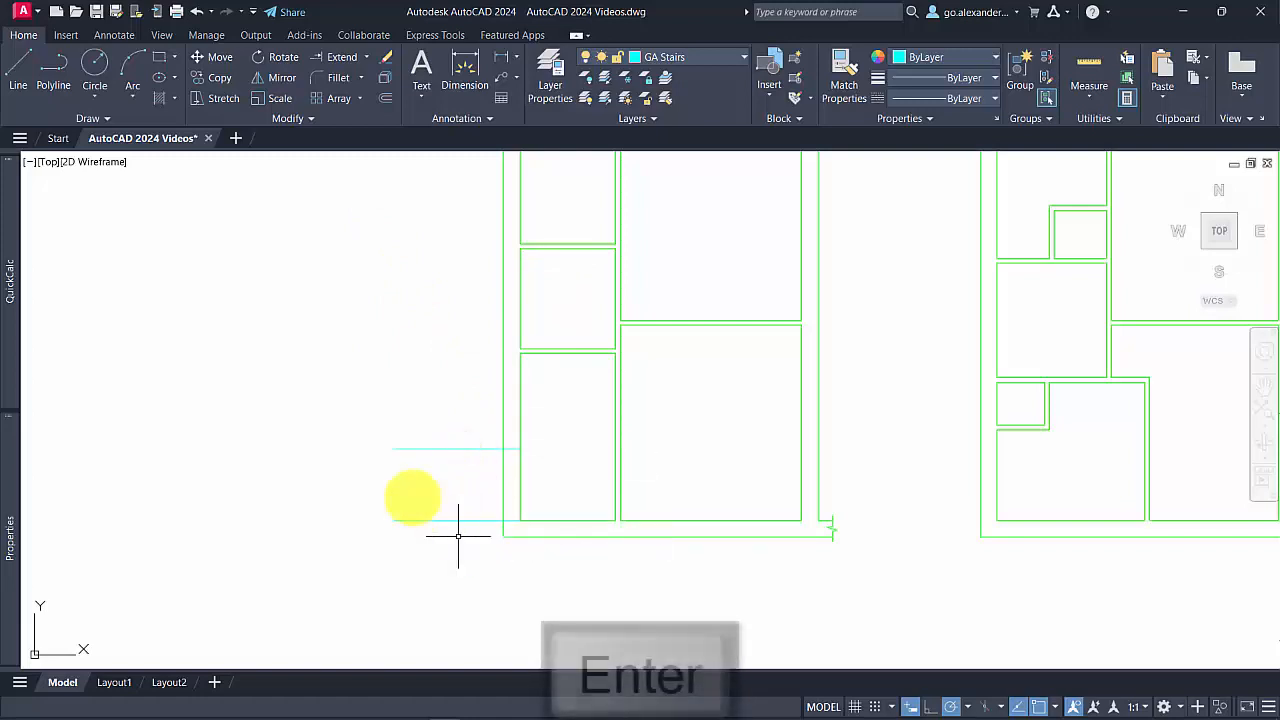
key(Return)
Draw a 1000 long horizontal line extending left from the outer end of the offset line
click(18, 70)
click(395, 450)
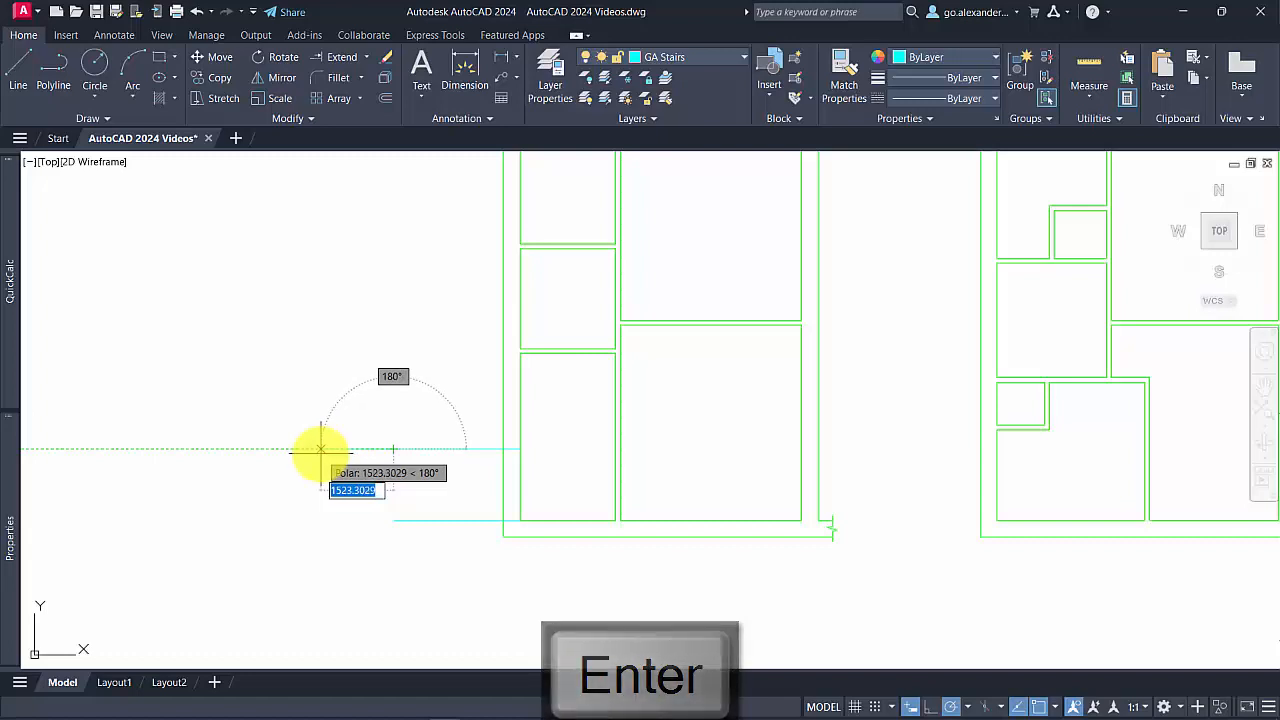
text(1)
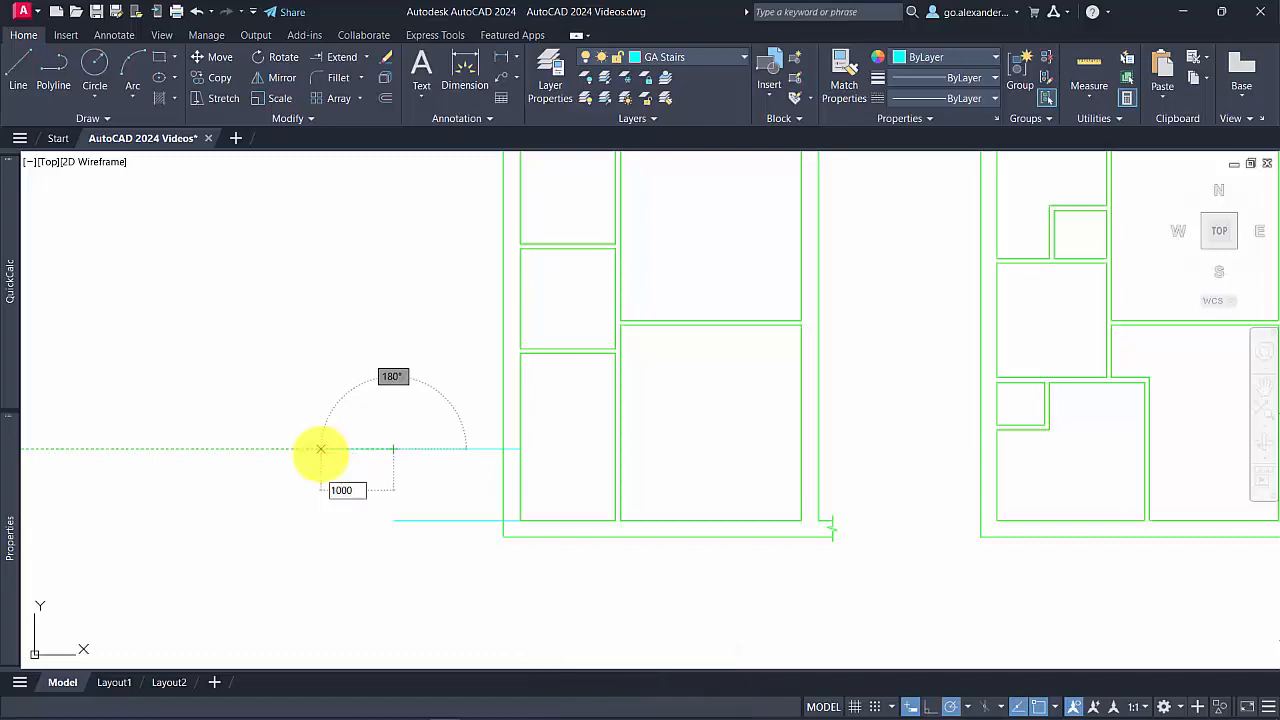
text(000)
key(Return)
key(Return)
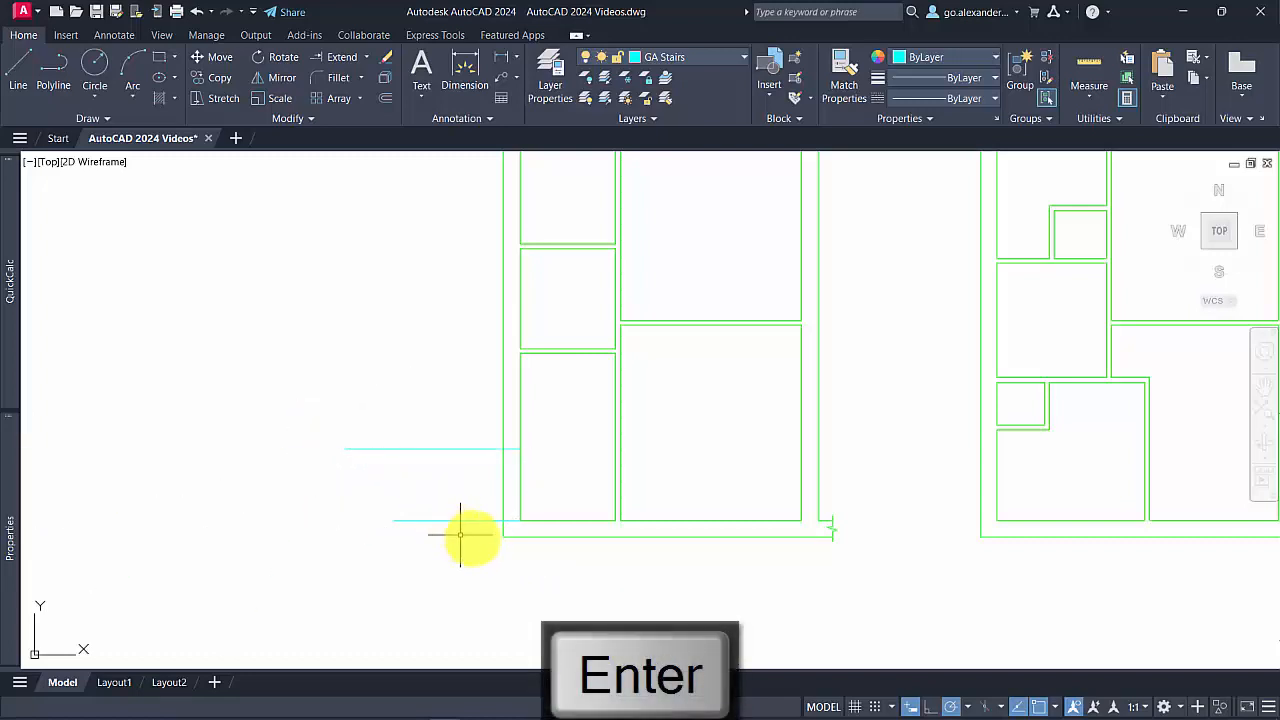
Delete the two construction lines that cross the exterior wall, keeping only the 1000 long line
click(465, 520)
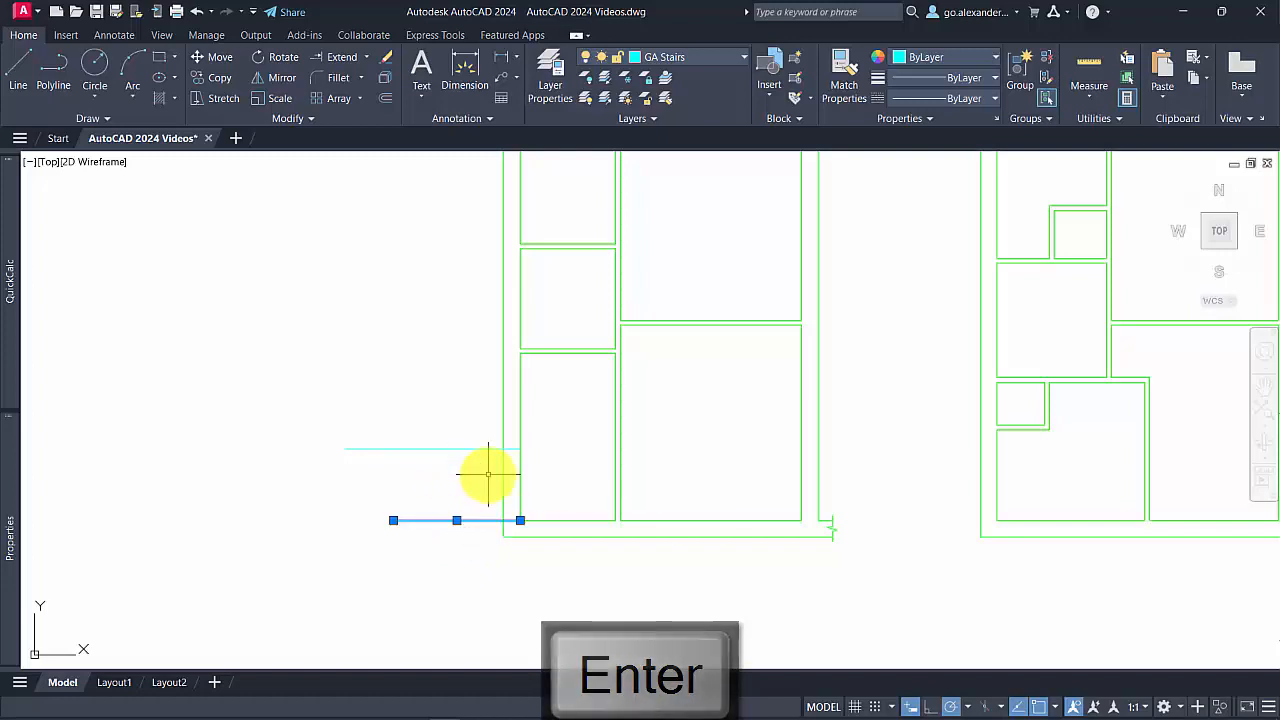
key(Delete)
scroll(360, 422, up, 5)
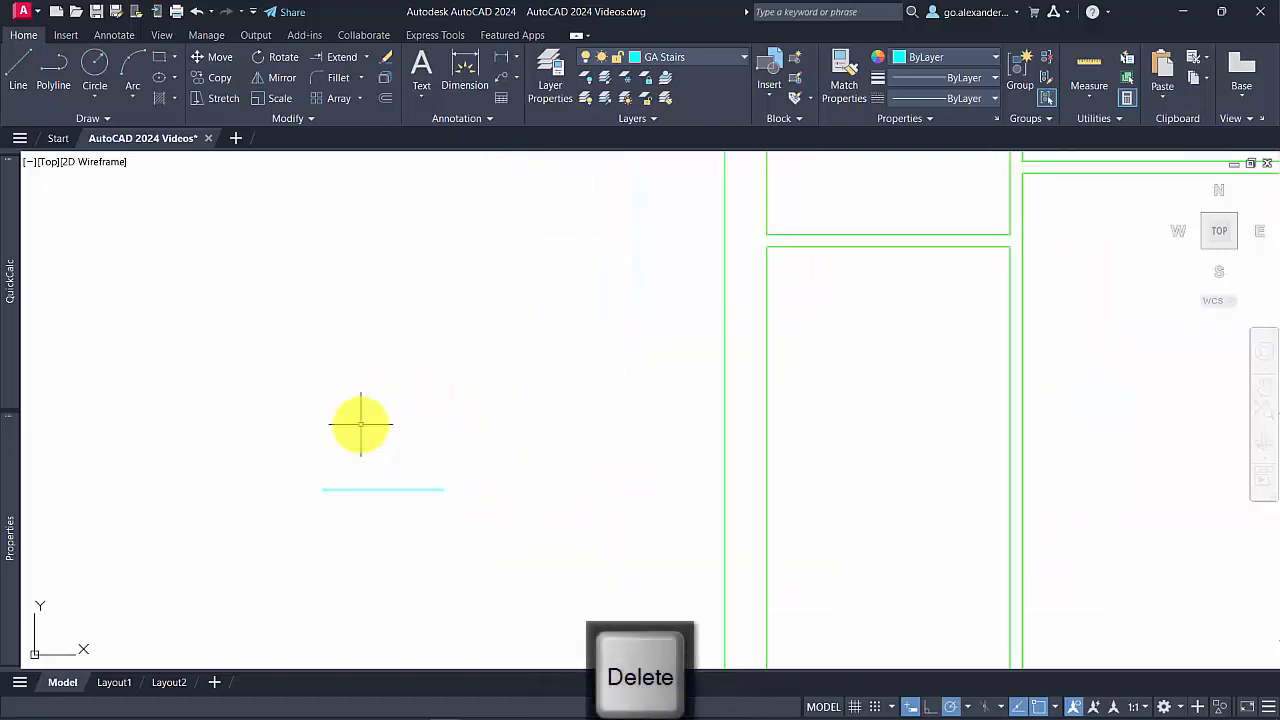
Draw a vertical line straight up from the left end of the 1000 long line as the stair's left side
click(17, 66)
scroll(125, 302, down, 4)
middle_drag(209, 334, 391, 477)
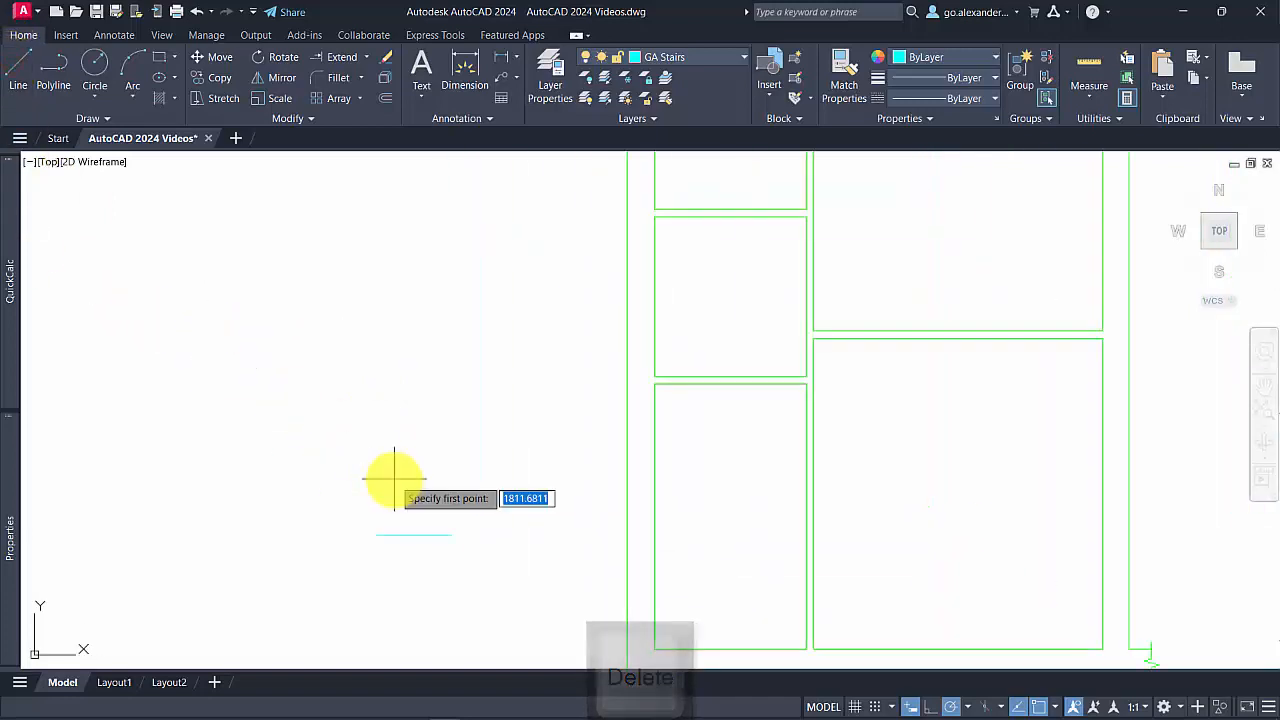
click(381, 532)
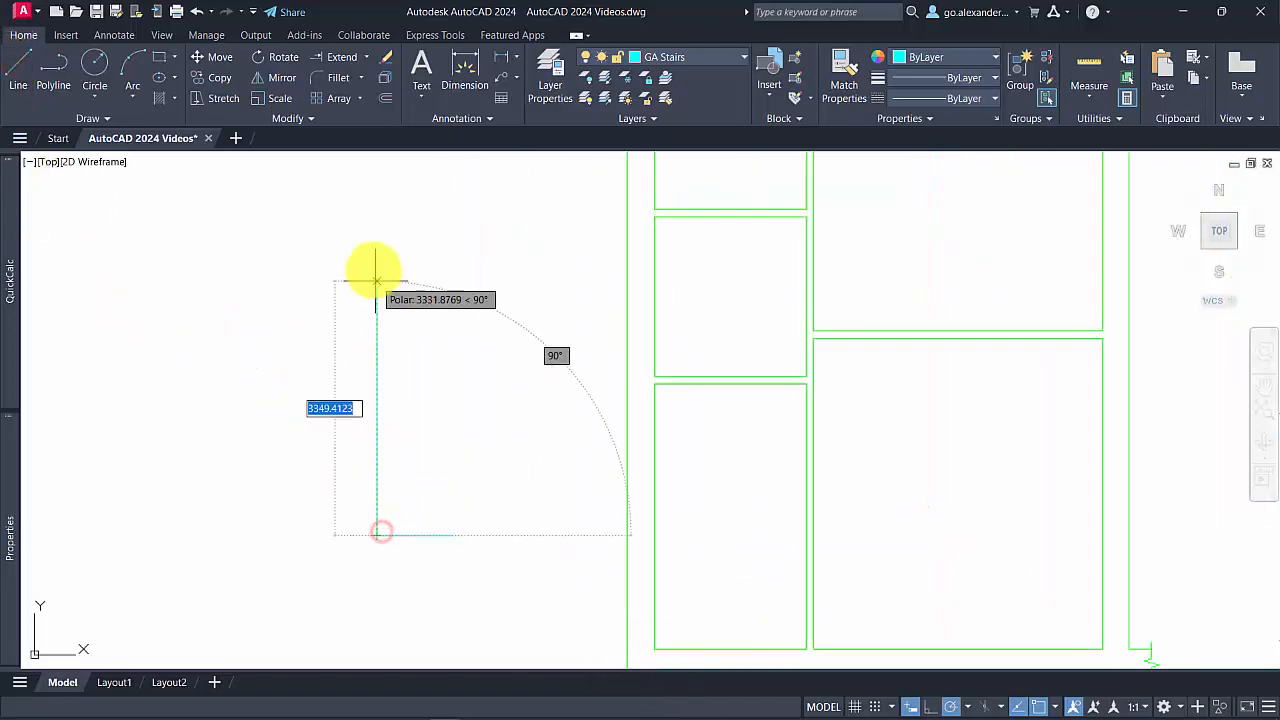
click(376, 226)
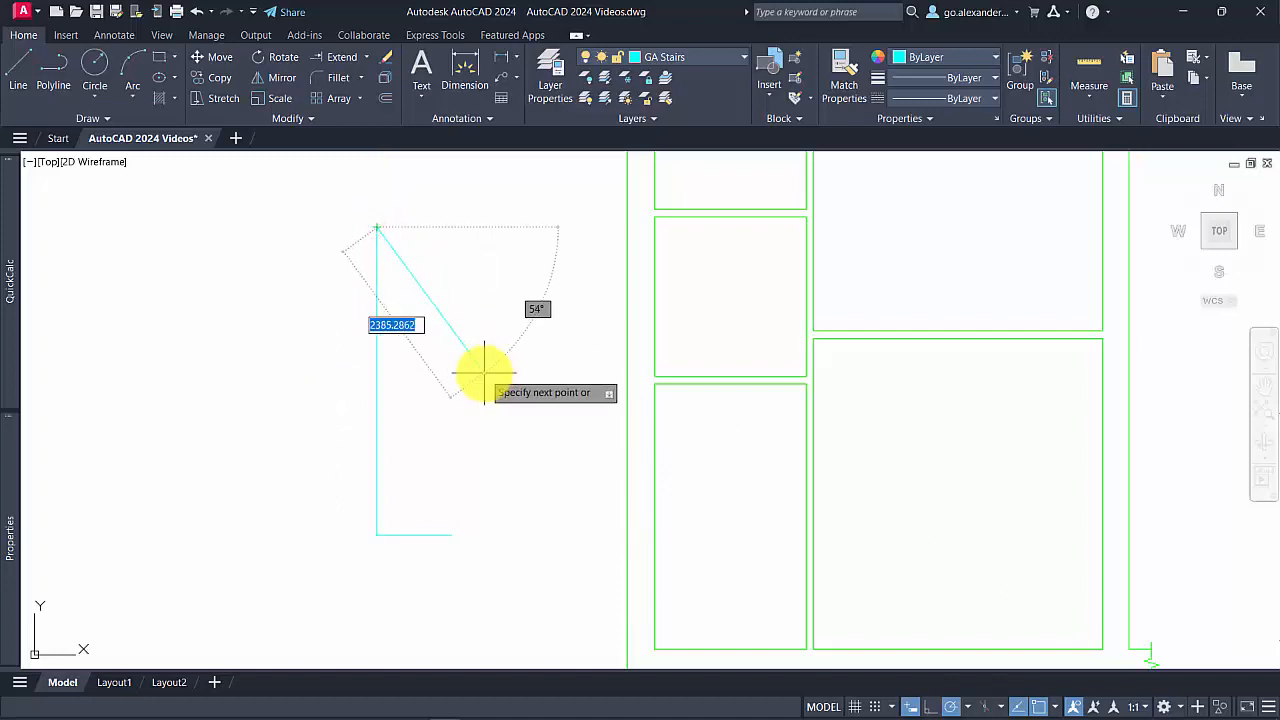
key(Return)
Copy the vertical line from its lower end to the right end of the 1000 long base line
click(400, 414)
click(314, 400)
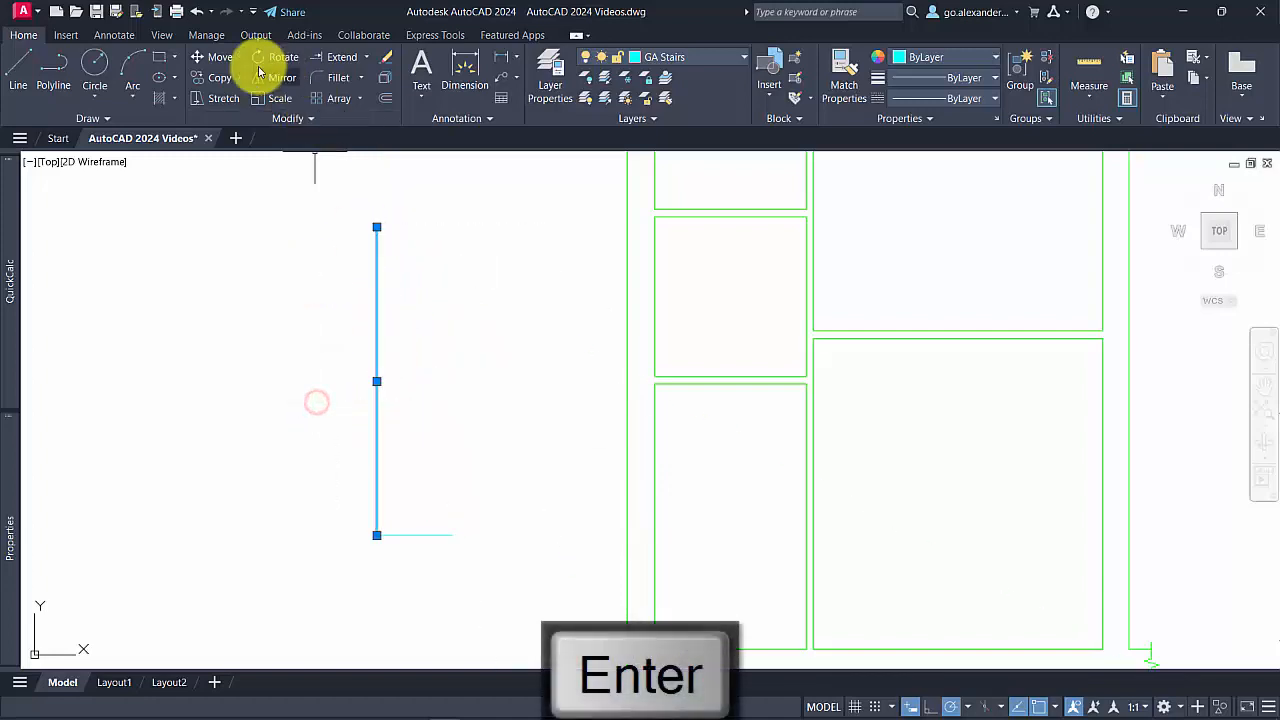
click(211, 84)
click(376, 535)
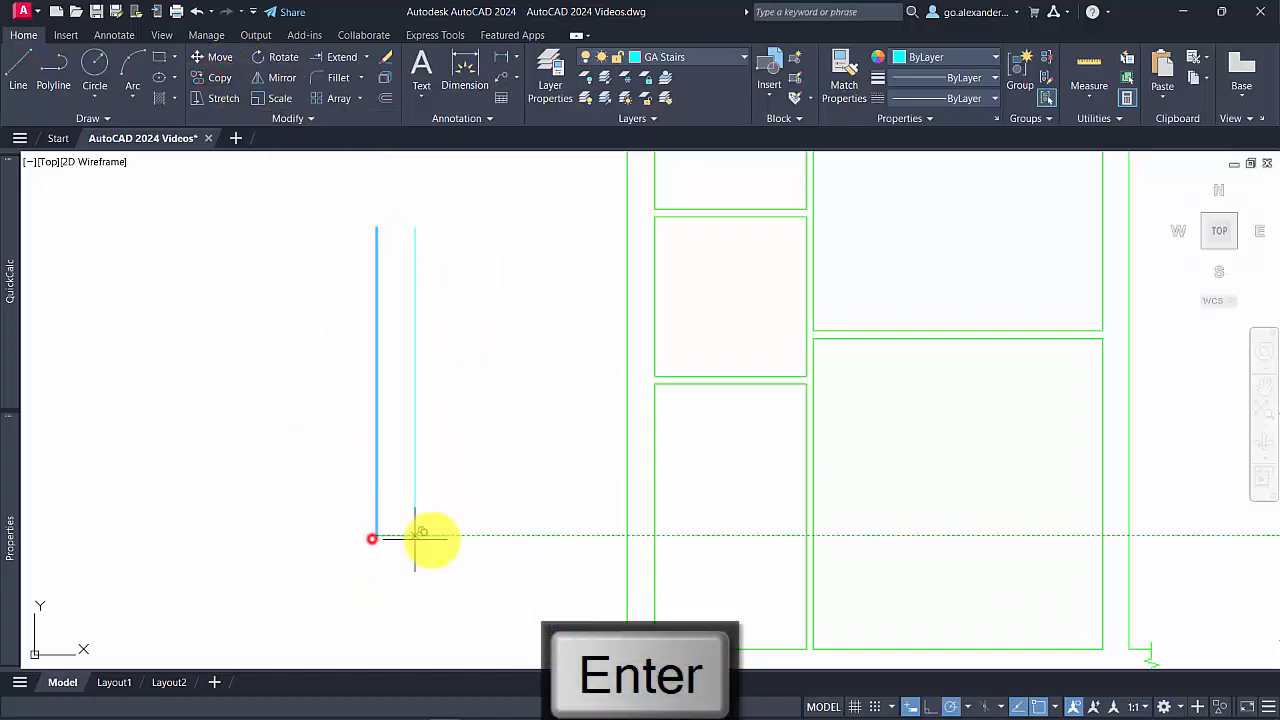
key(Return)
key(Return)
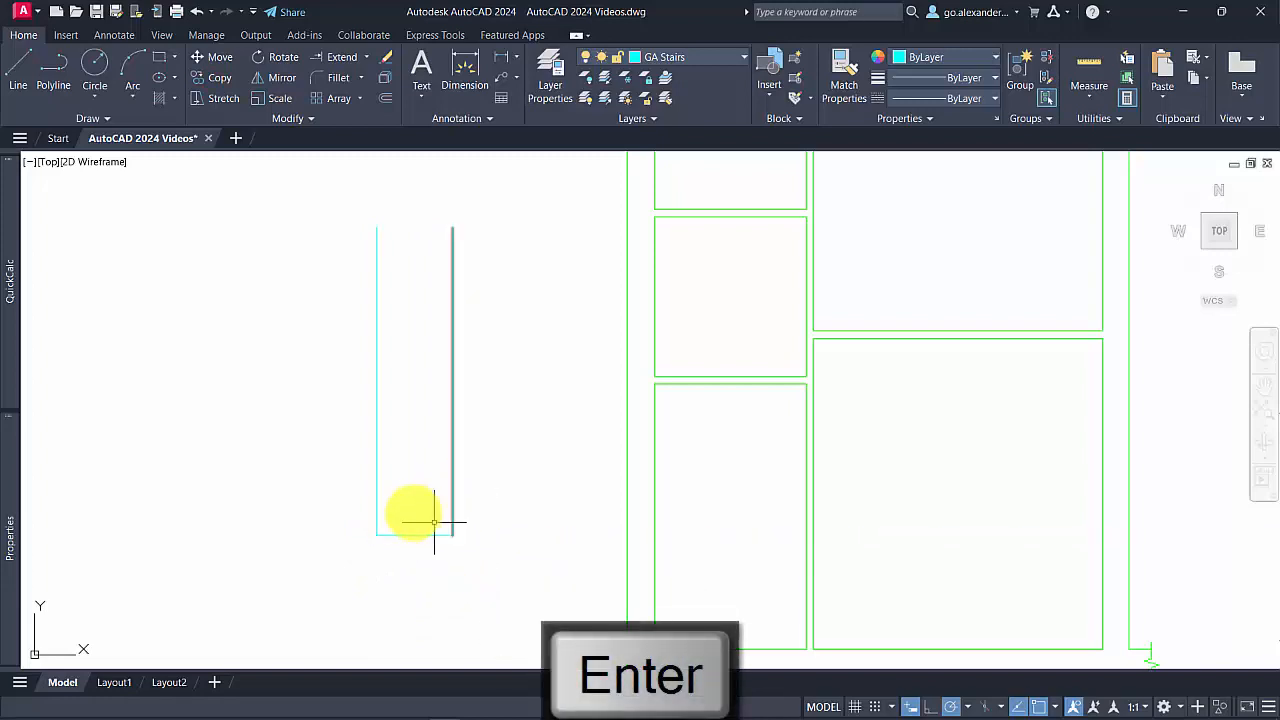
Offset the stair's right vertical line inward by 50
click(390, 100)
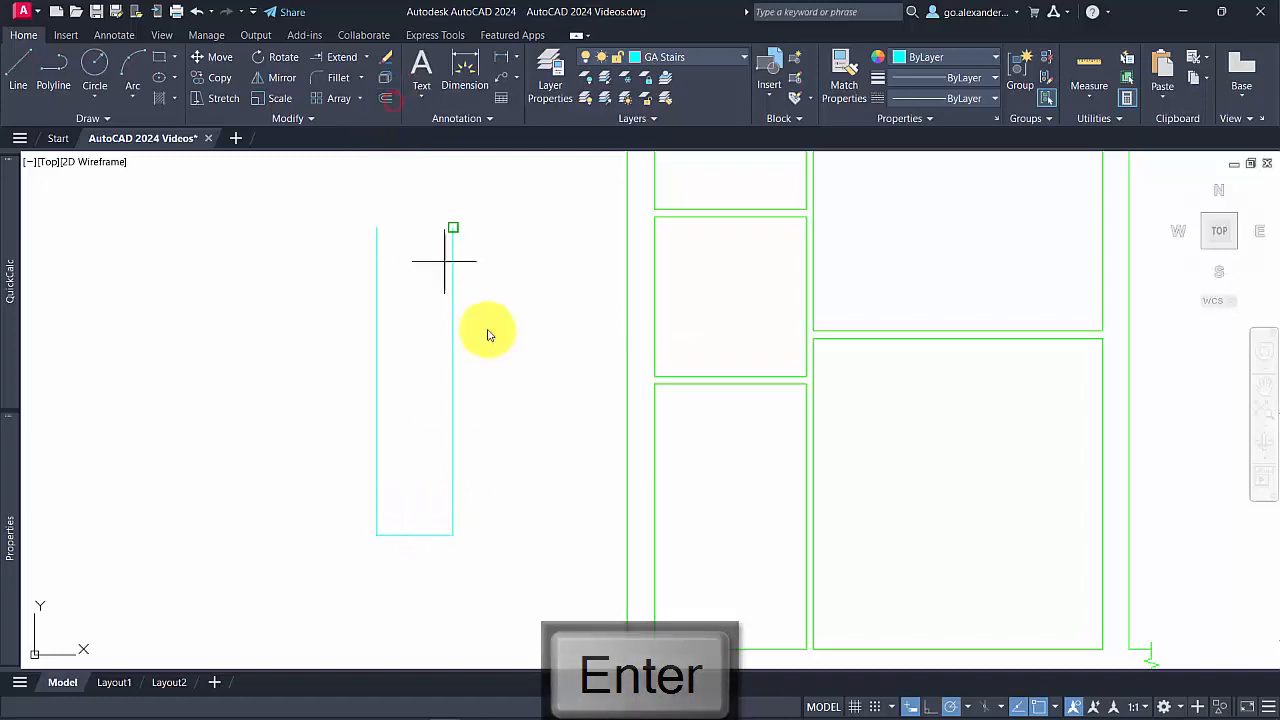
text(50)
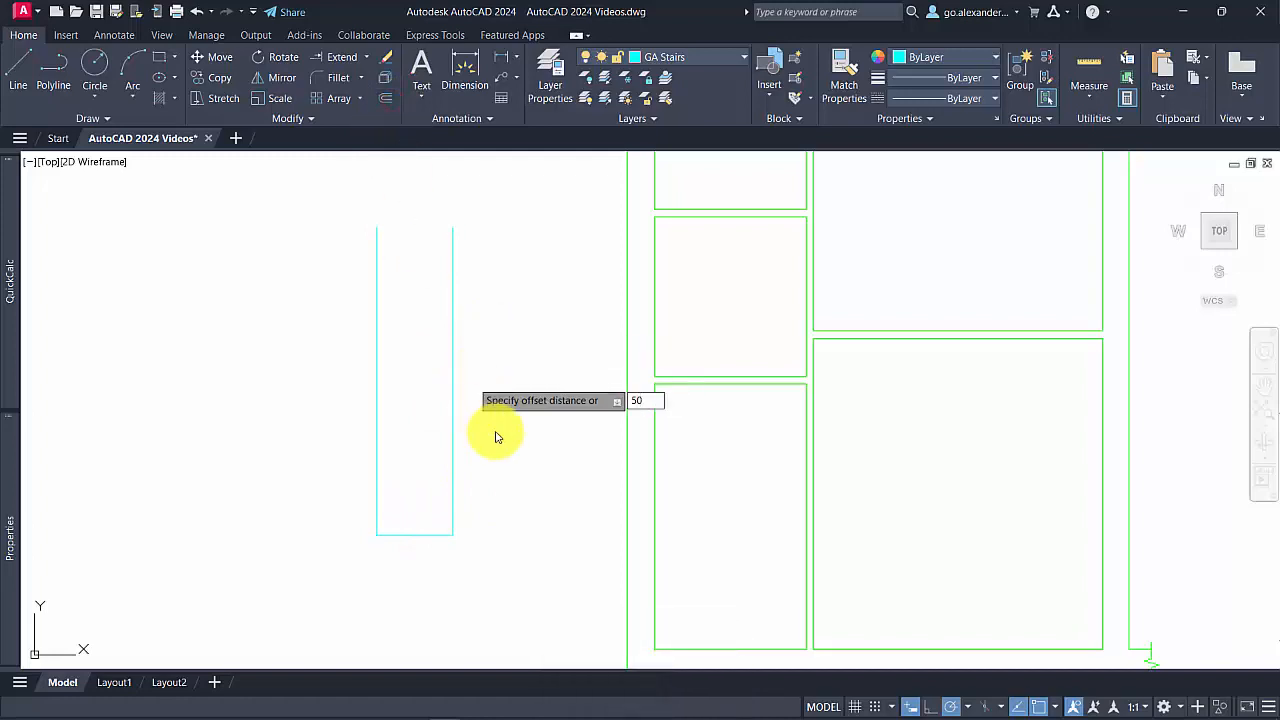
key(Return)
click(429, 441)
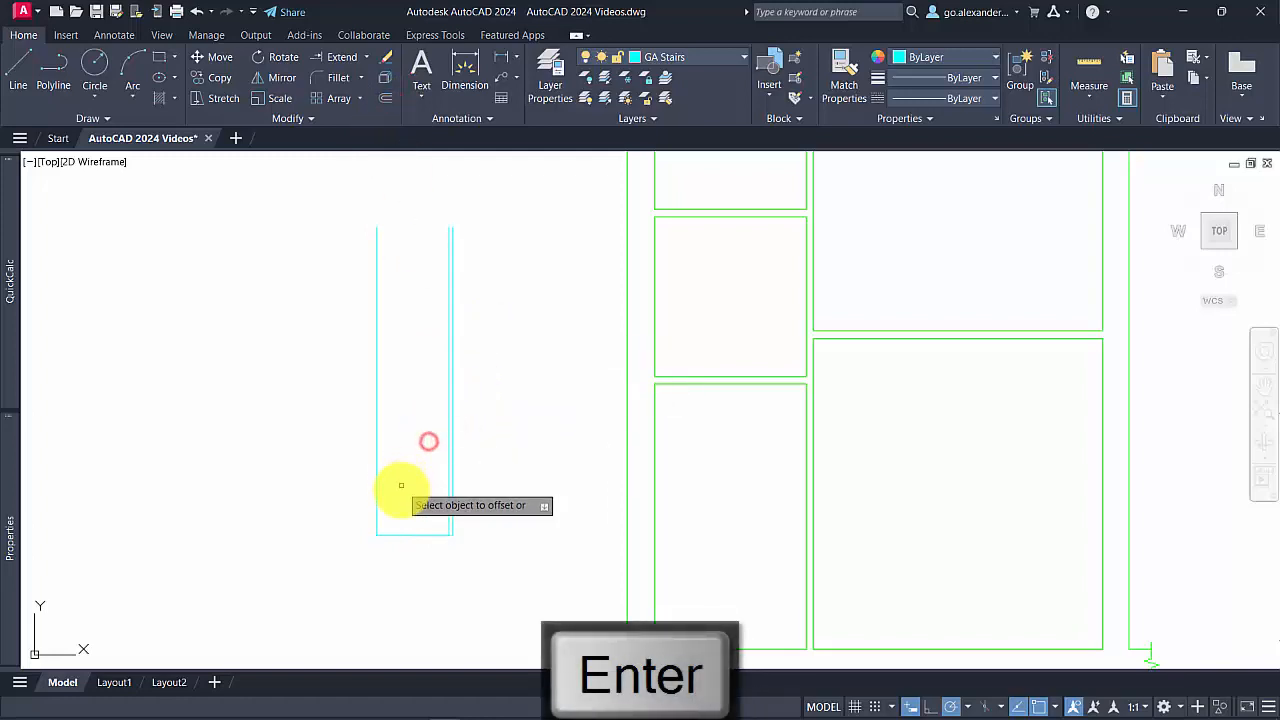
click(403, 503)
Offset the stair's base line upward by 220 to form the first tread
scroll(405, 503, up, 2)
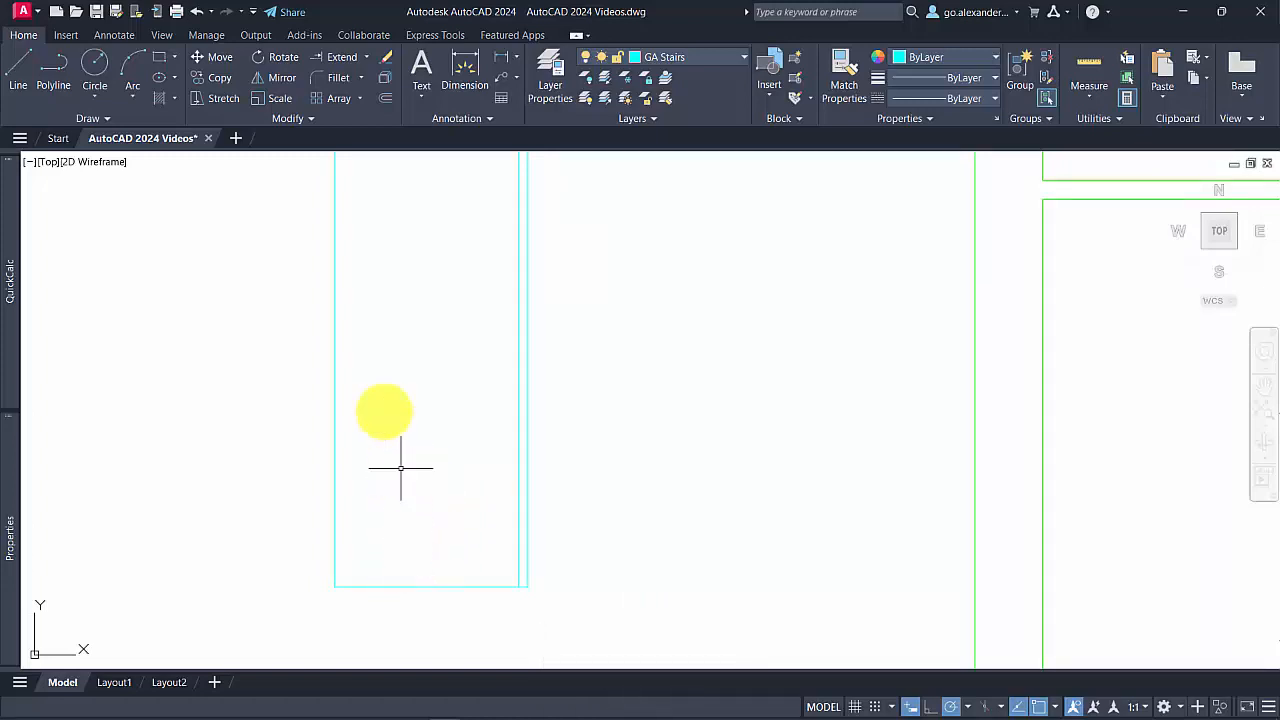
click(383, 99)
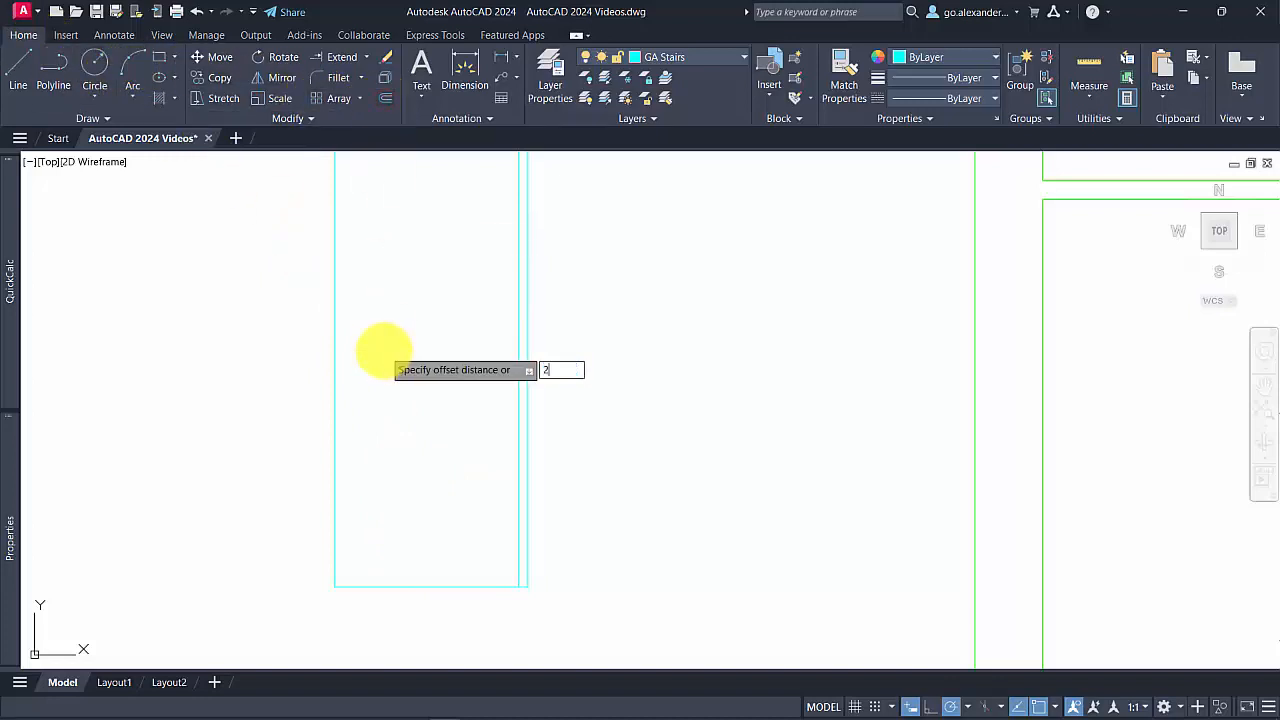
key(Return)
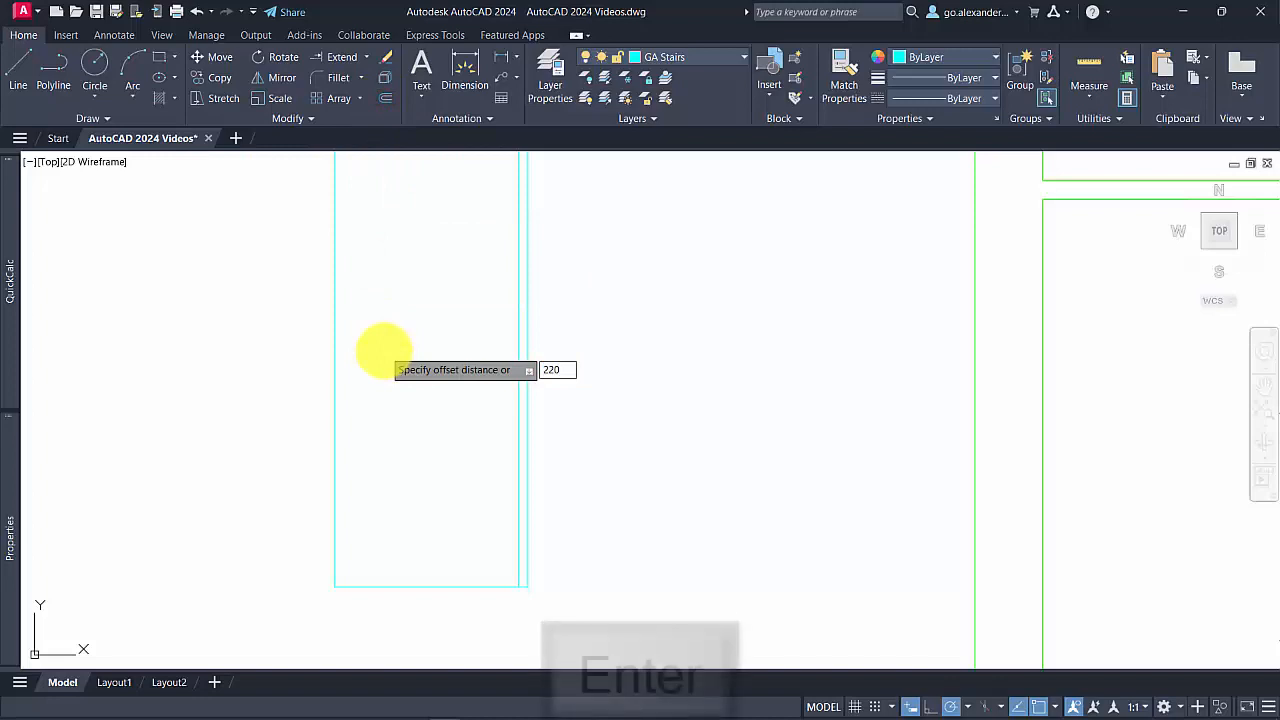
click(420, 584)
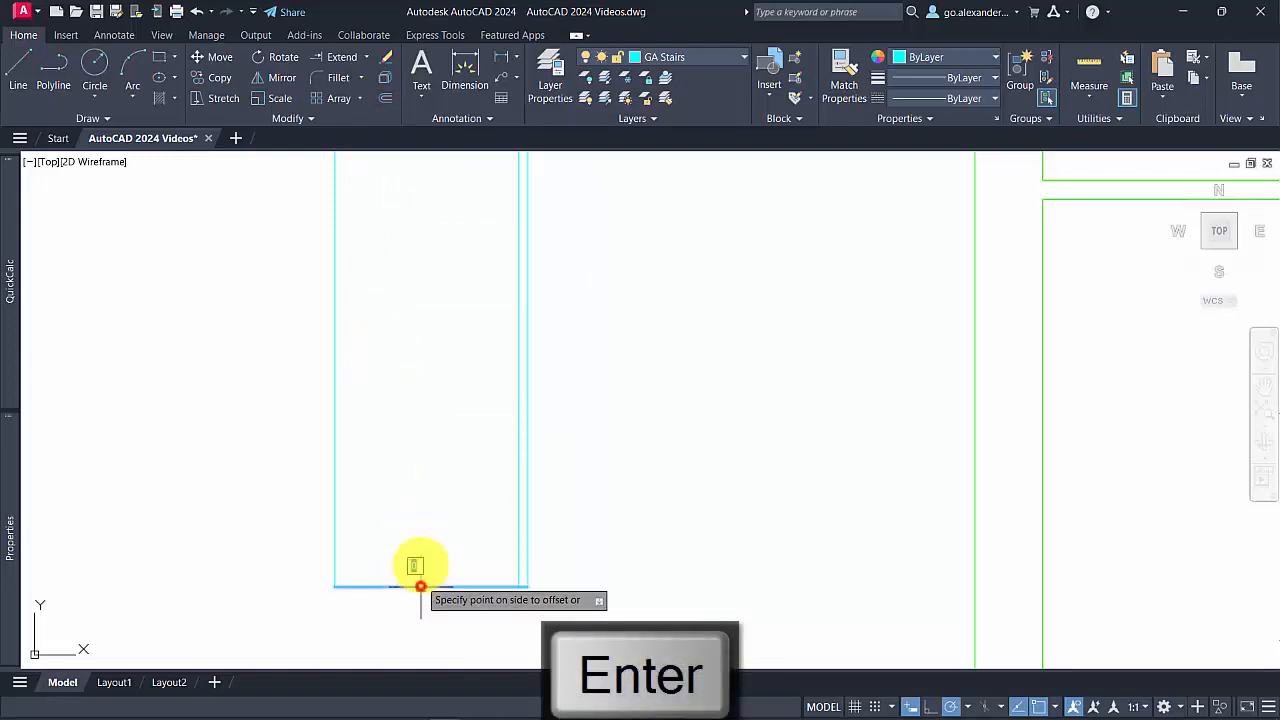
click(420, 498)
Trim the tread line's short segment between the two closely spaced vertical lines on the stair's right side
text(tr)
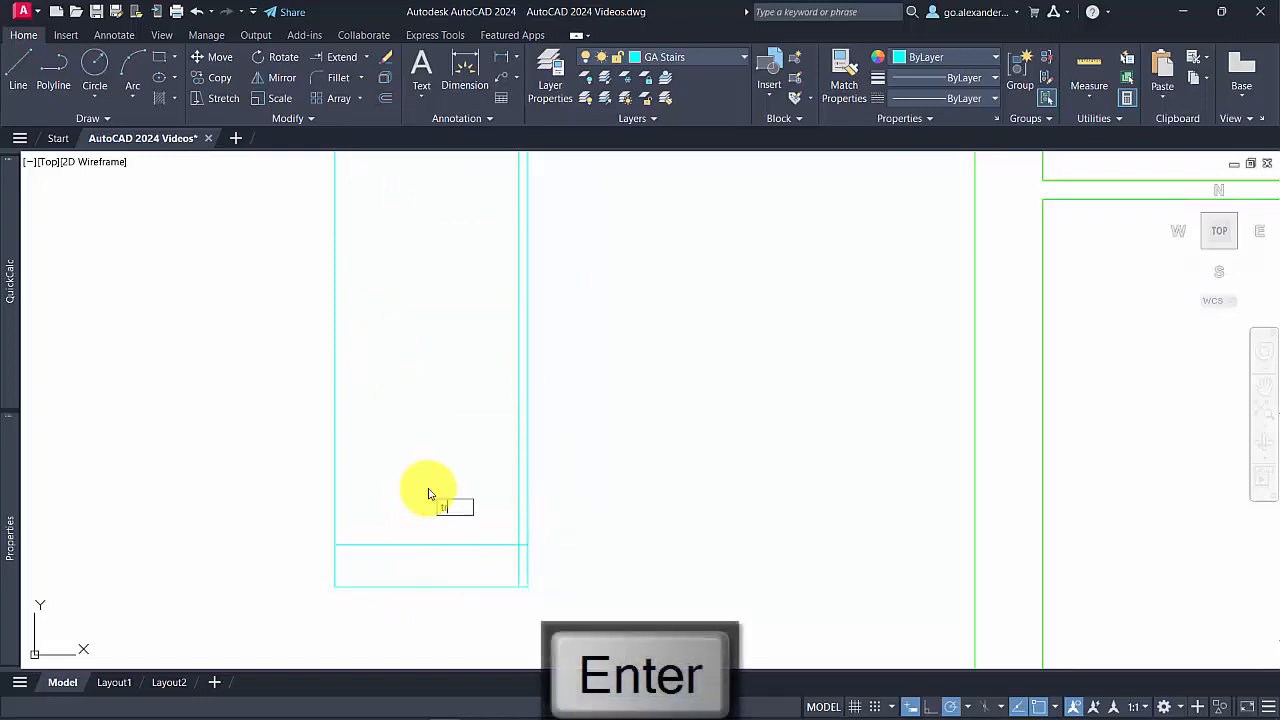
key(Return)
scroll(525, 549, up, 1)
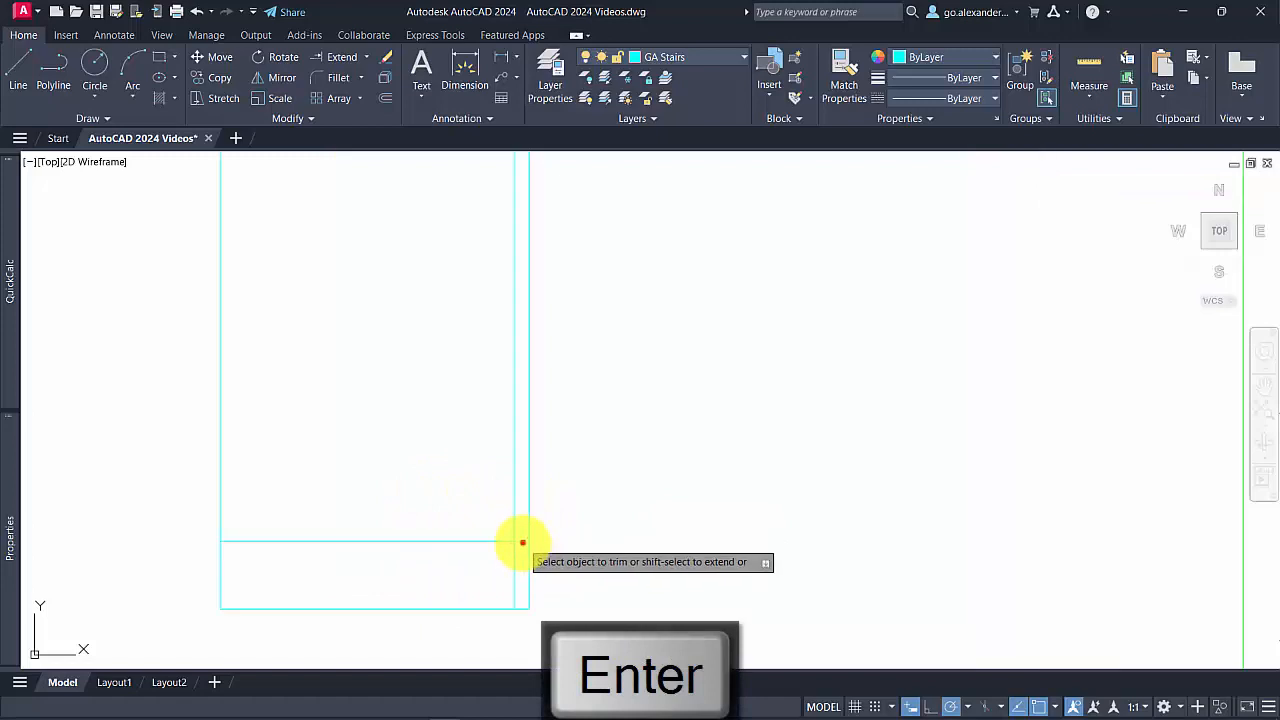
click(522, 543)
scroll(495, 568, down, 2)
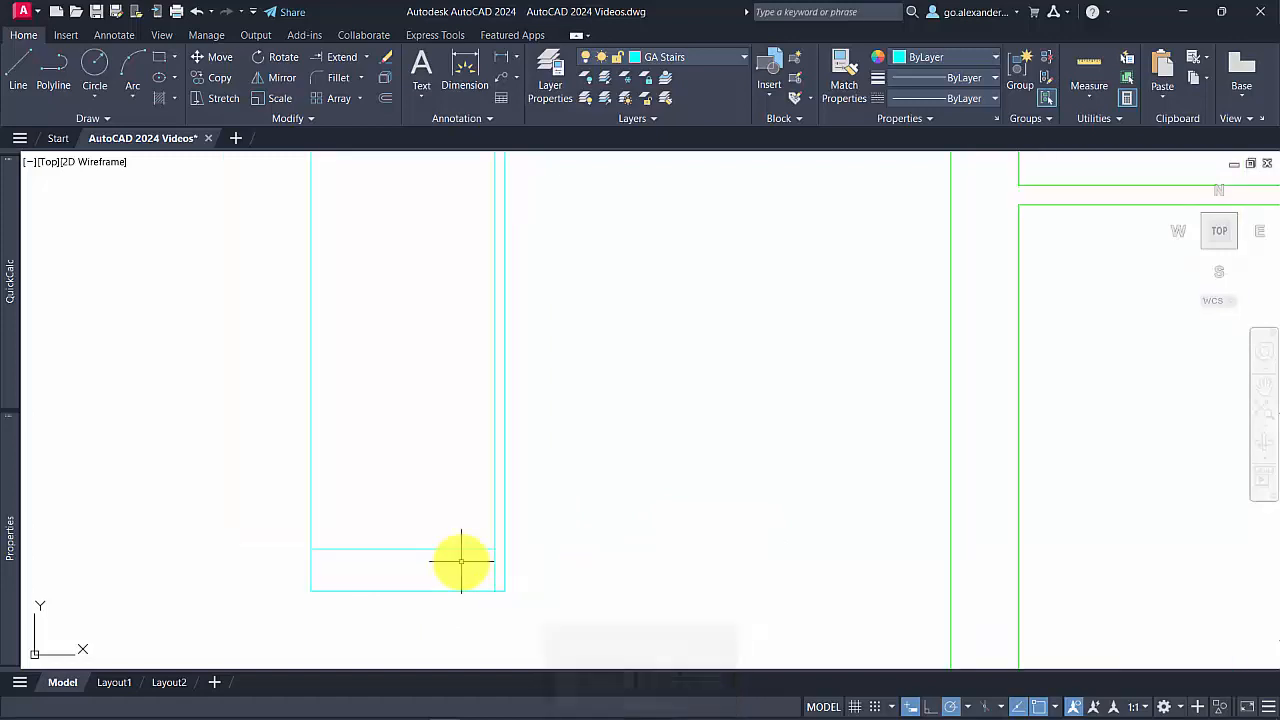
Array the first tread line rectangularly with 1 column and 13 rows spaced 220 apart up the stair
middle_drag(471, 569, 518, 582)
scroll(516, 584, down, 2)
click(514, 586)
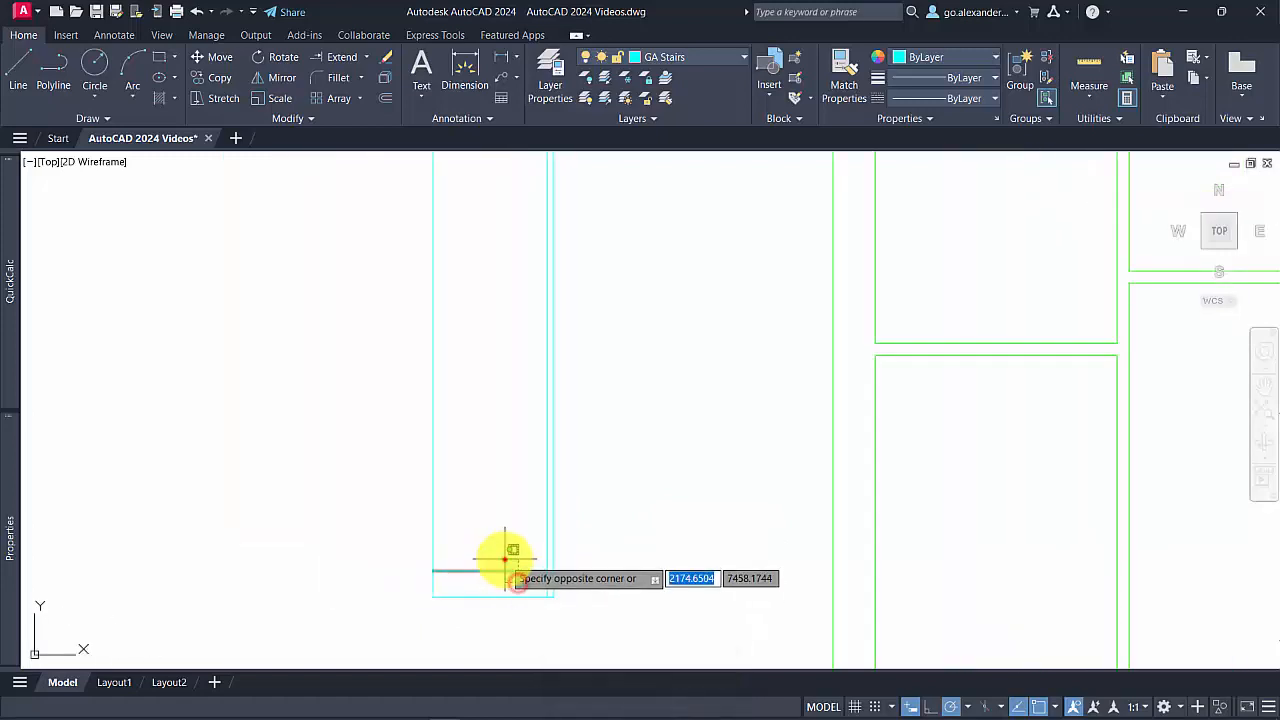
click(503, 554)
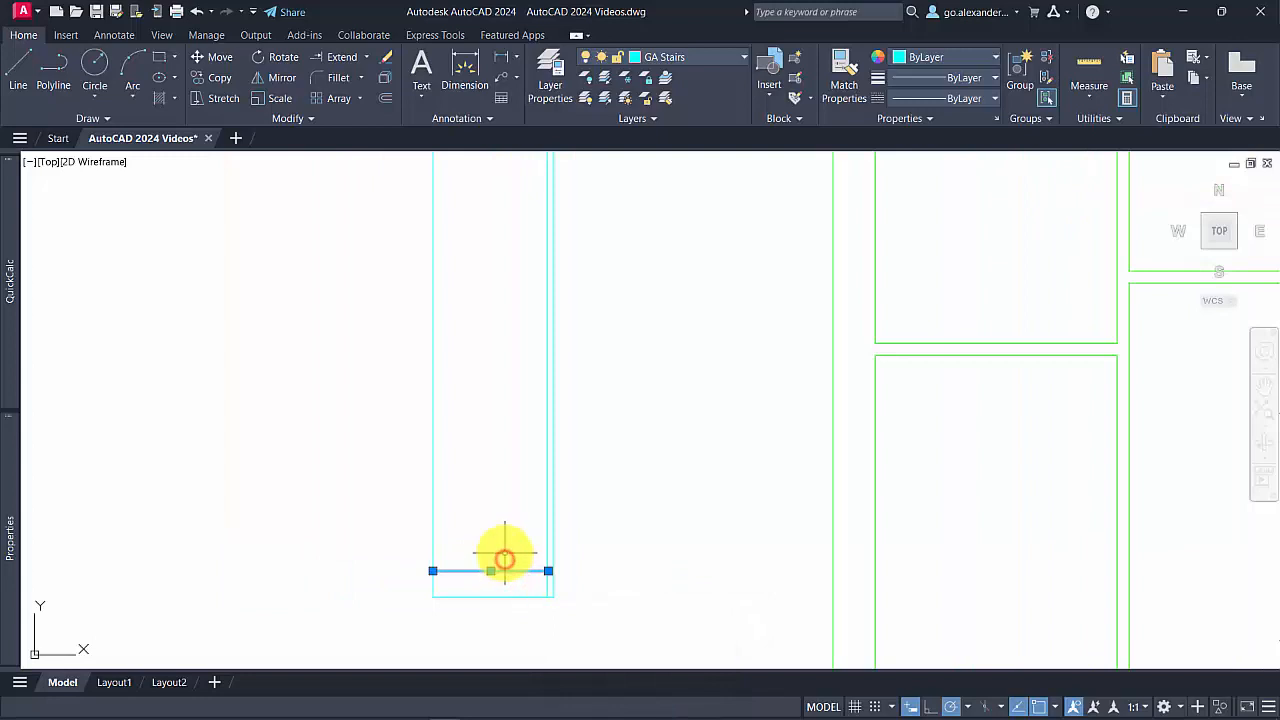
click(318, 97)
click(178, 59)
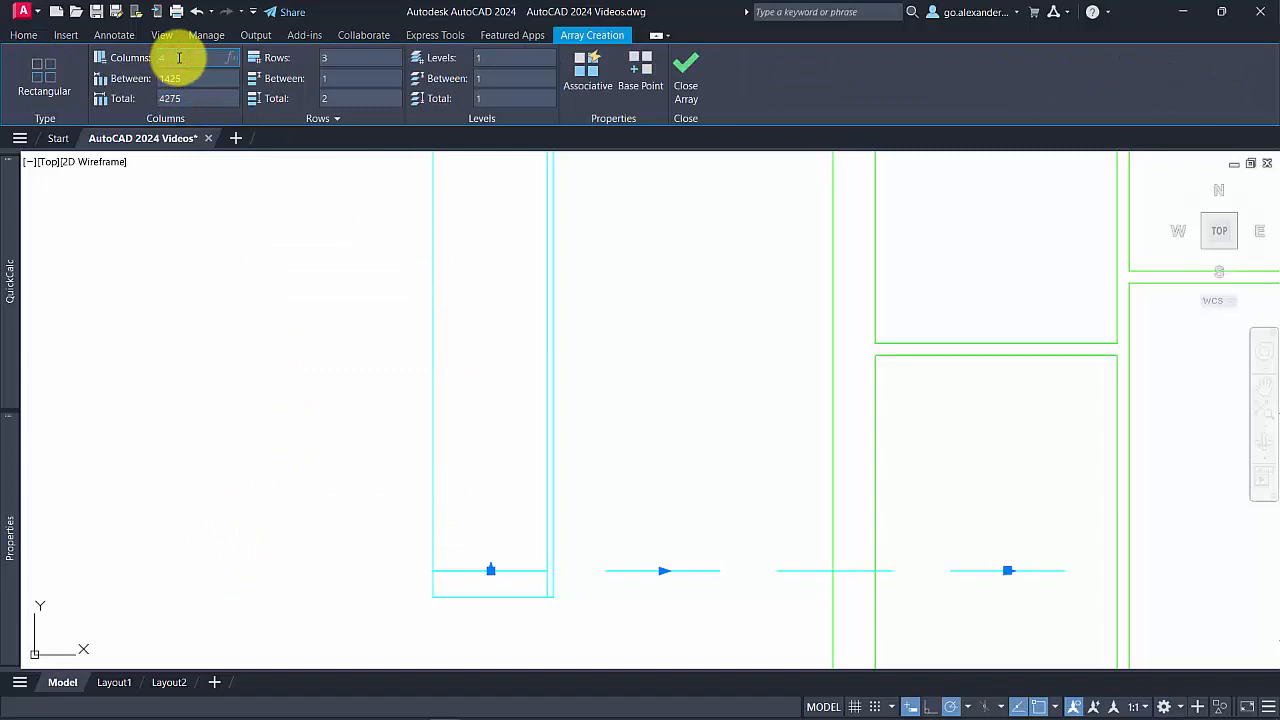
text(1)
click(349, 57)
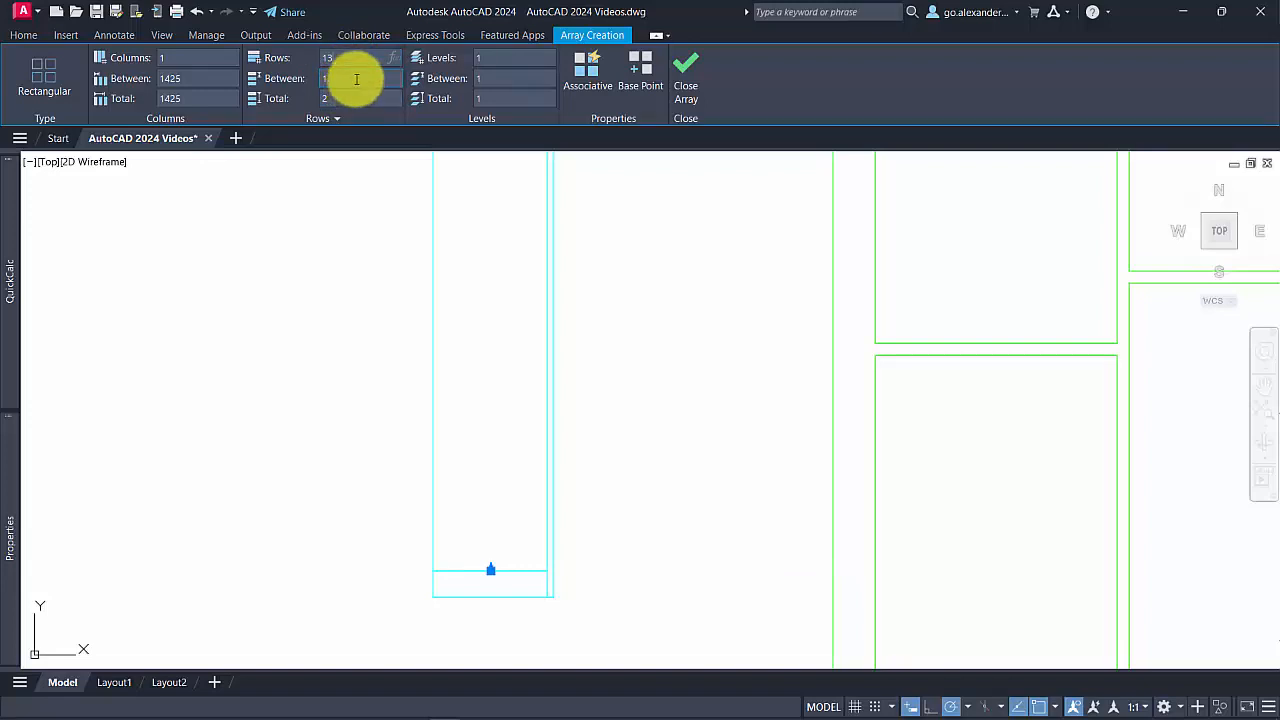
click(358, 79)
text(220)
Turn off the associative option for the tread array and finish the array
click(588, 74)
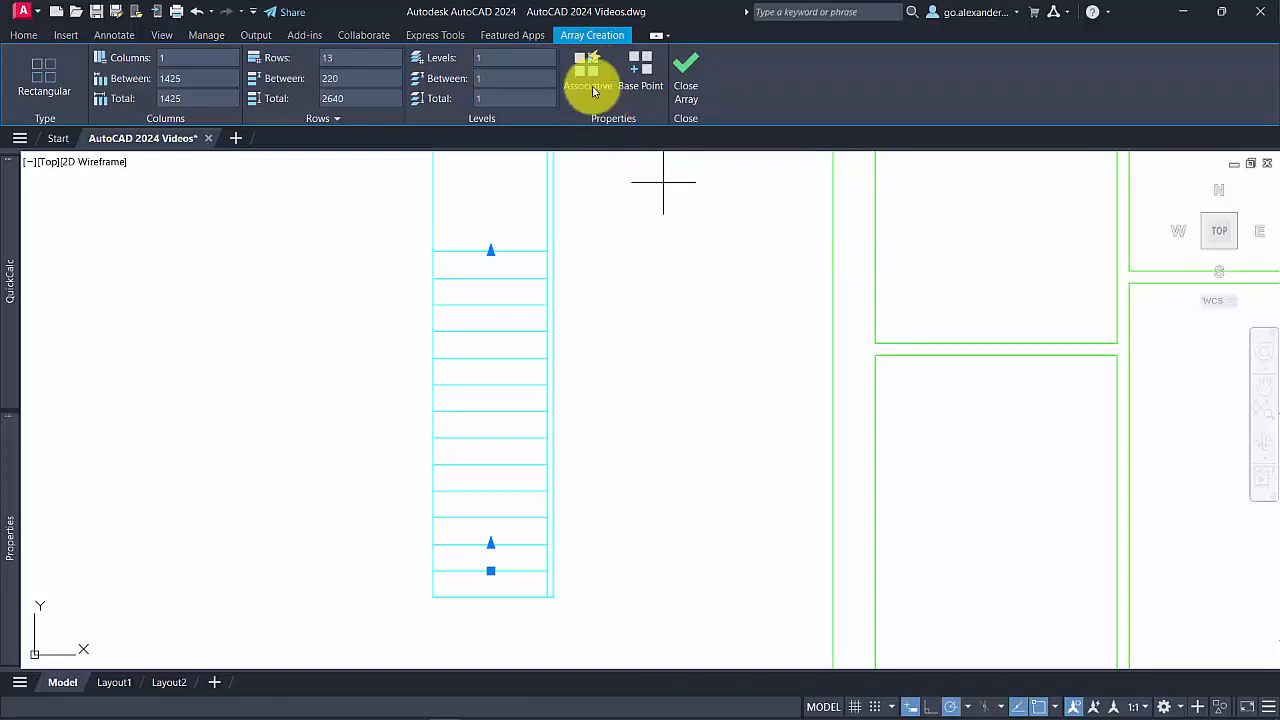
click(593, 90)
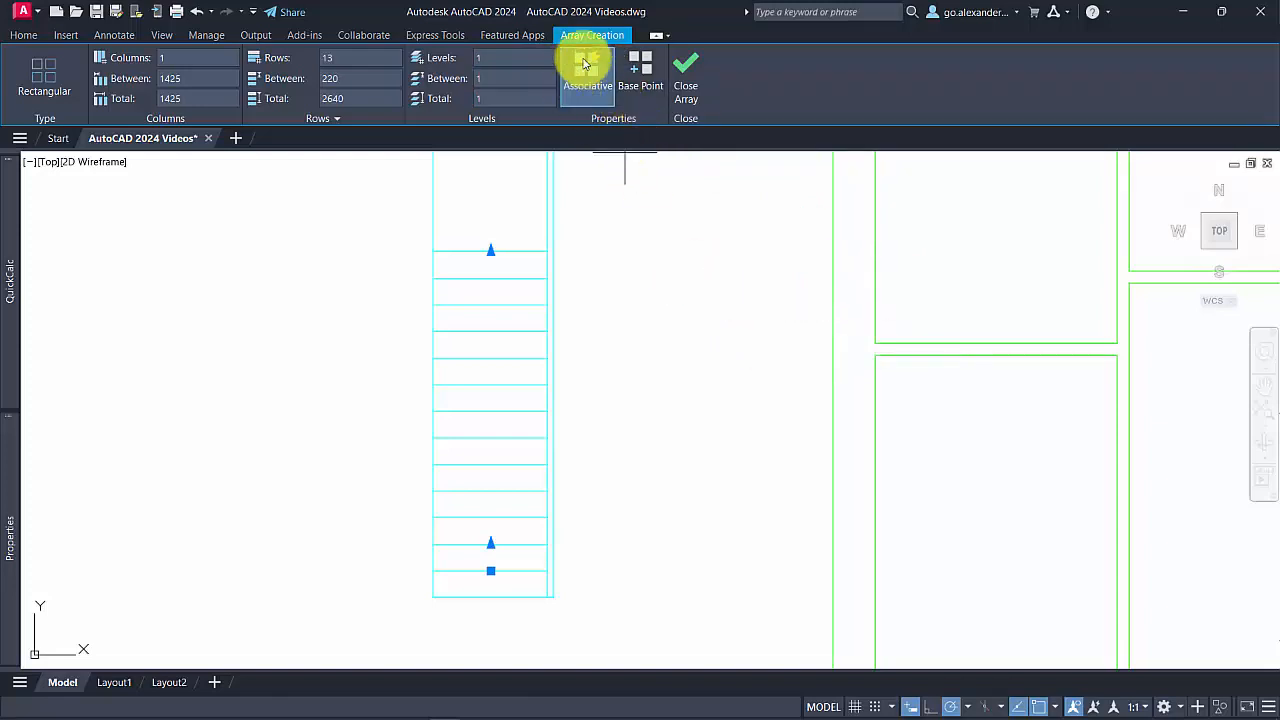
click(597, 86)
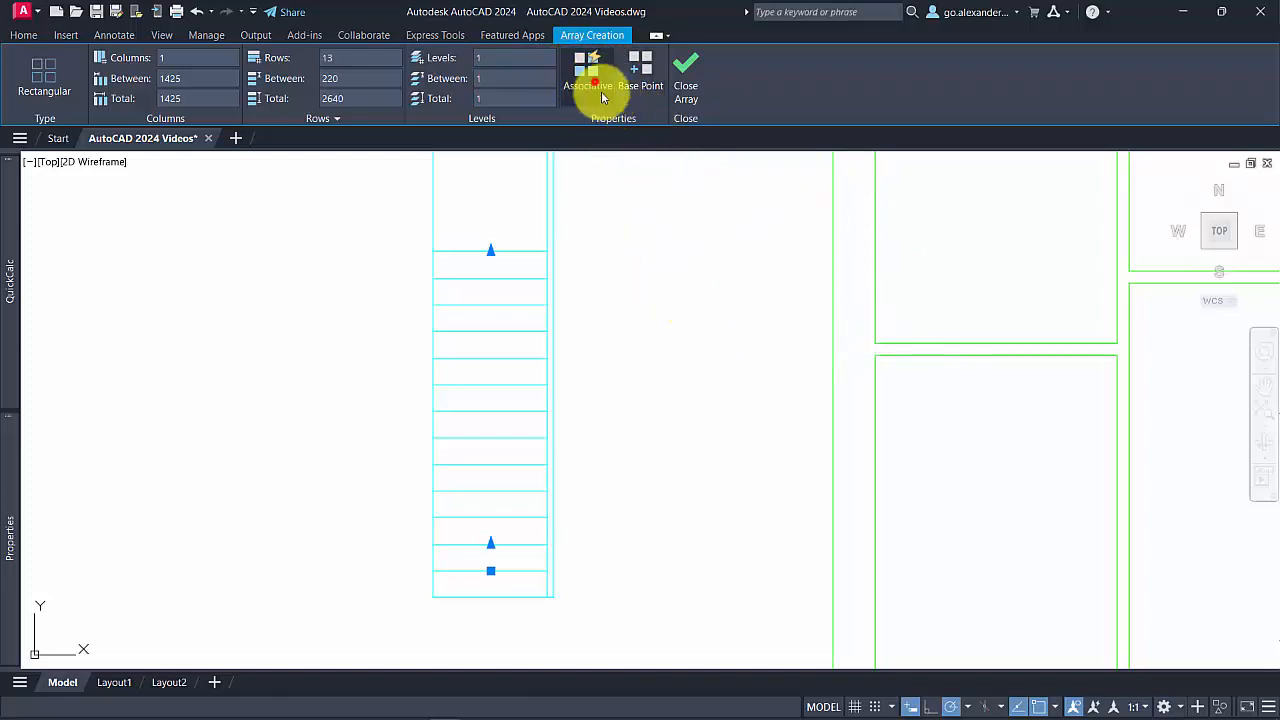
click(697, 82)
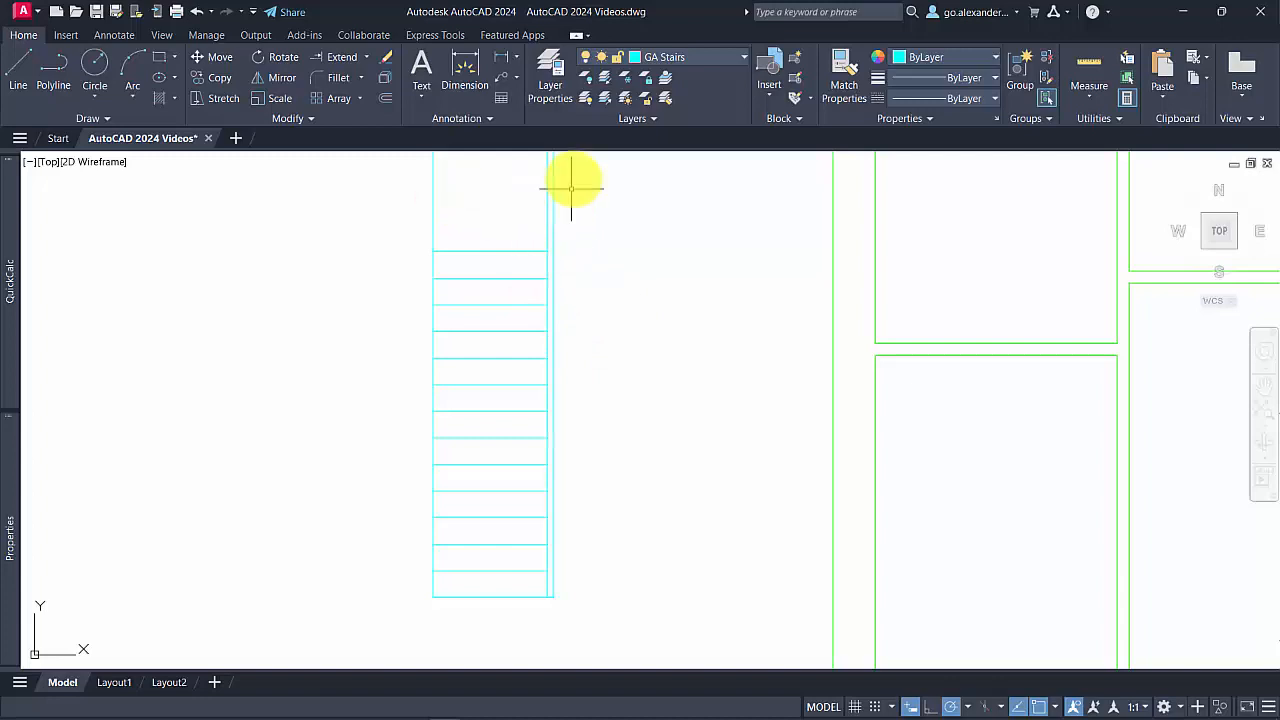
Fillet the stair's left vertical line to the top tread line with radius 0, removing the excess above
click(337, 79)
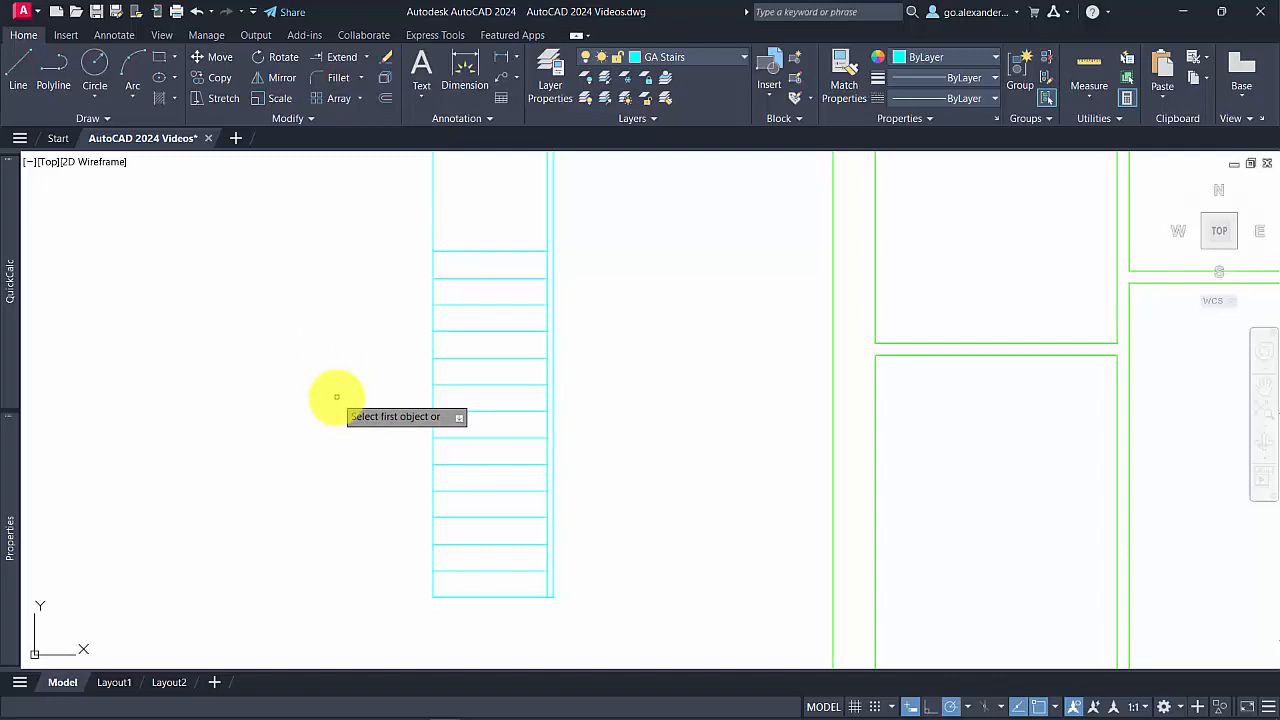
key(Down)
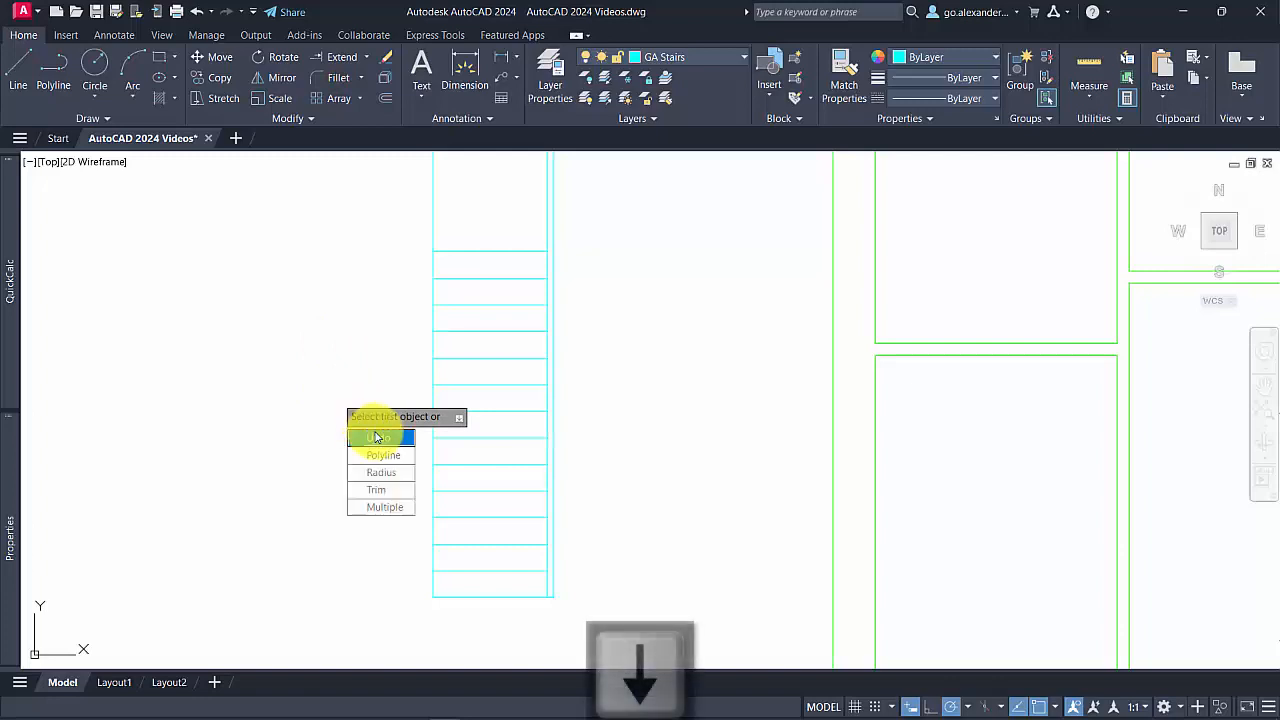
click(378, 473)
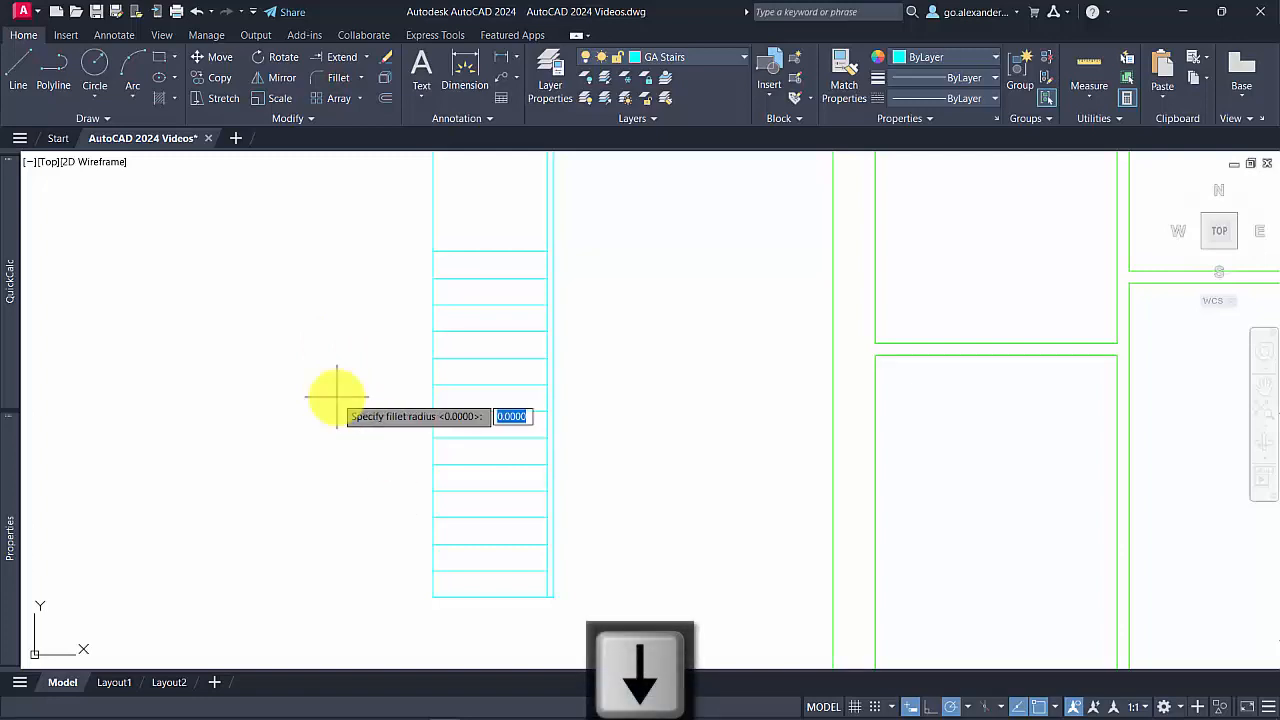
text(0)
key(Return)
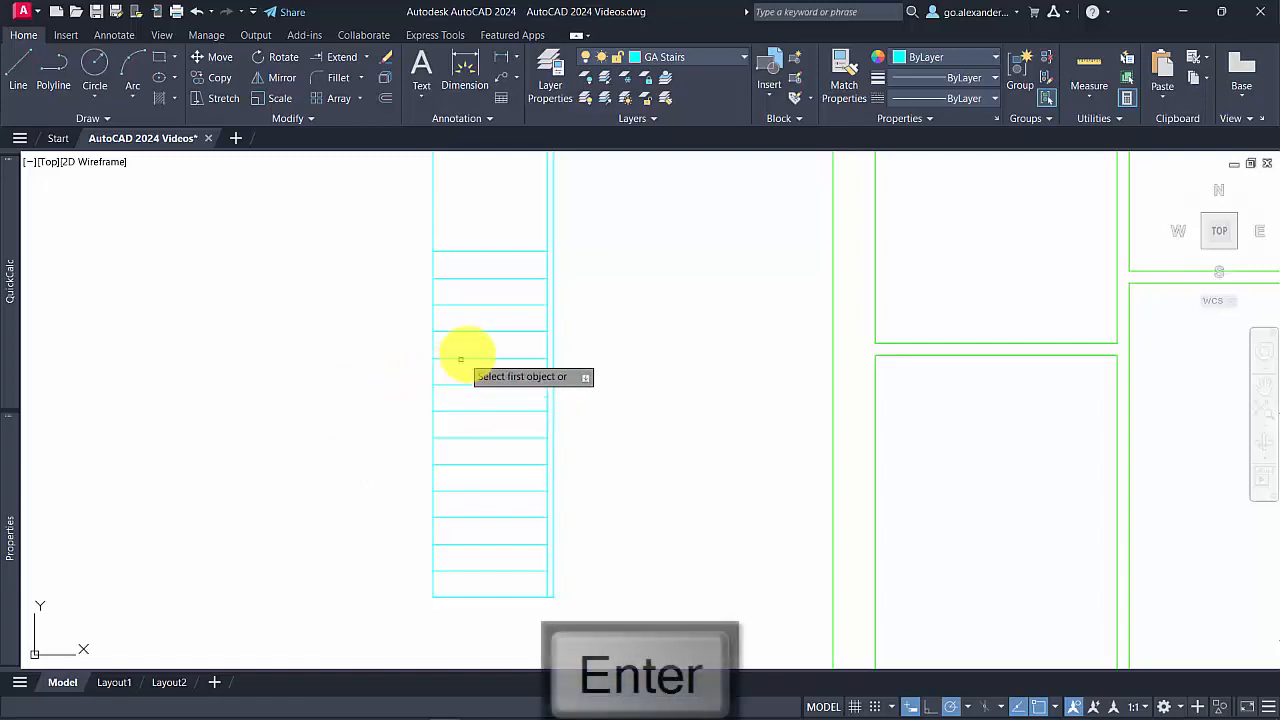
click(430, 267)
click(480, 252)
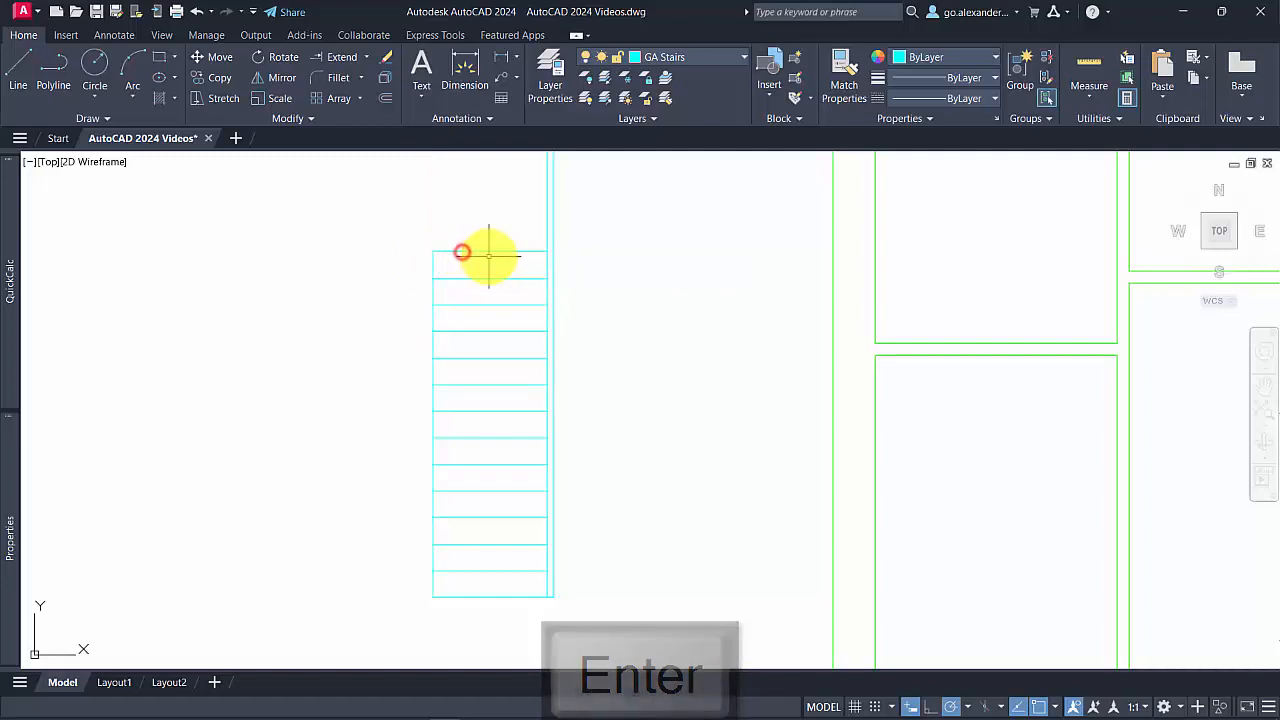
Fillet the top tread line with the inner and then the outer vertical line on the stair's right side
key(Return)
click(513, 251)
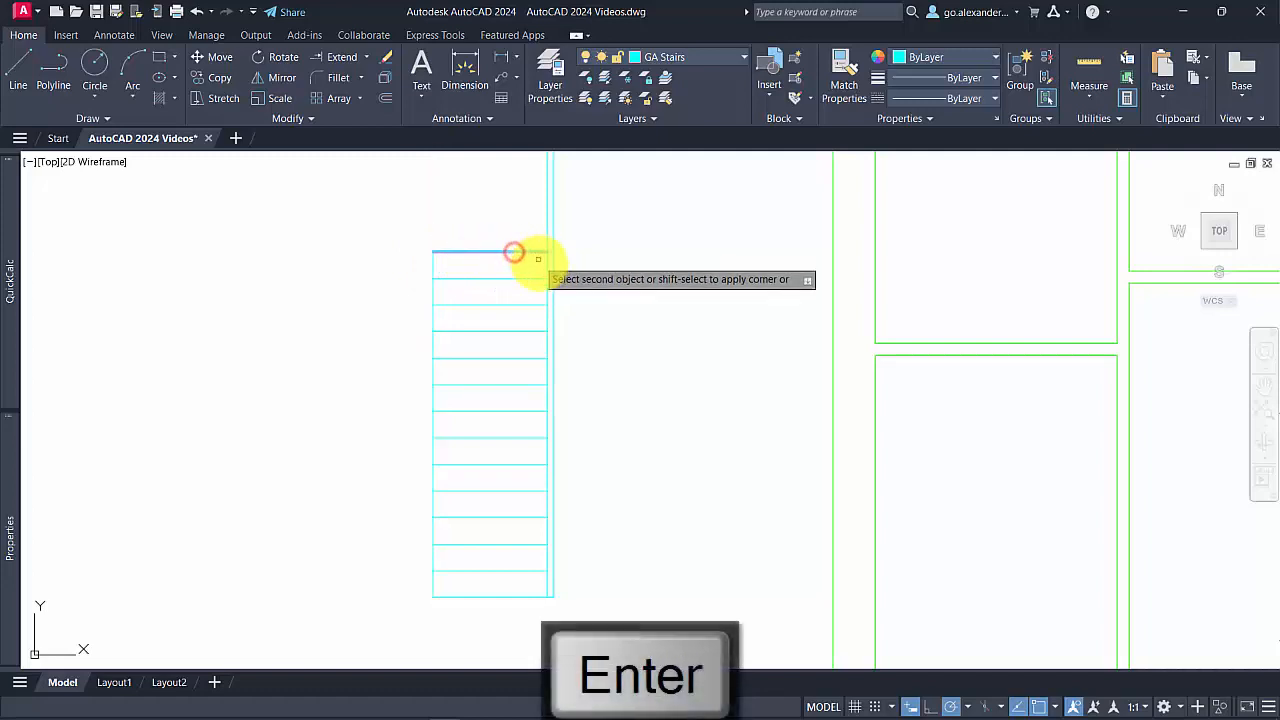
click(545, 267)
key(Return)
click(515, 251)
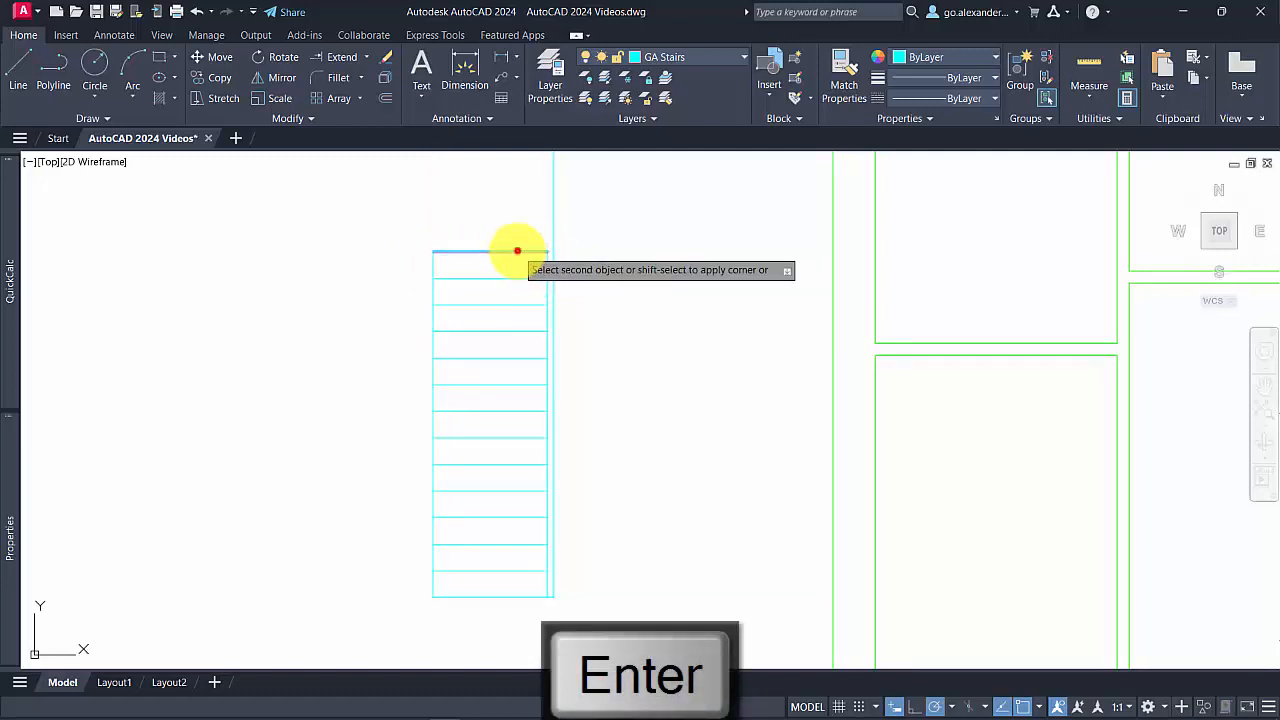
click(552, 282)
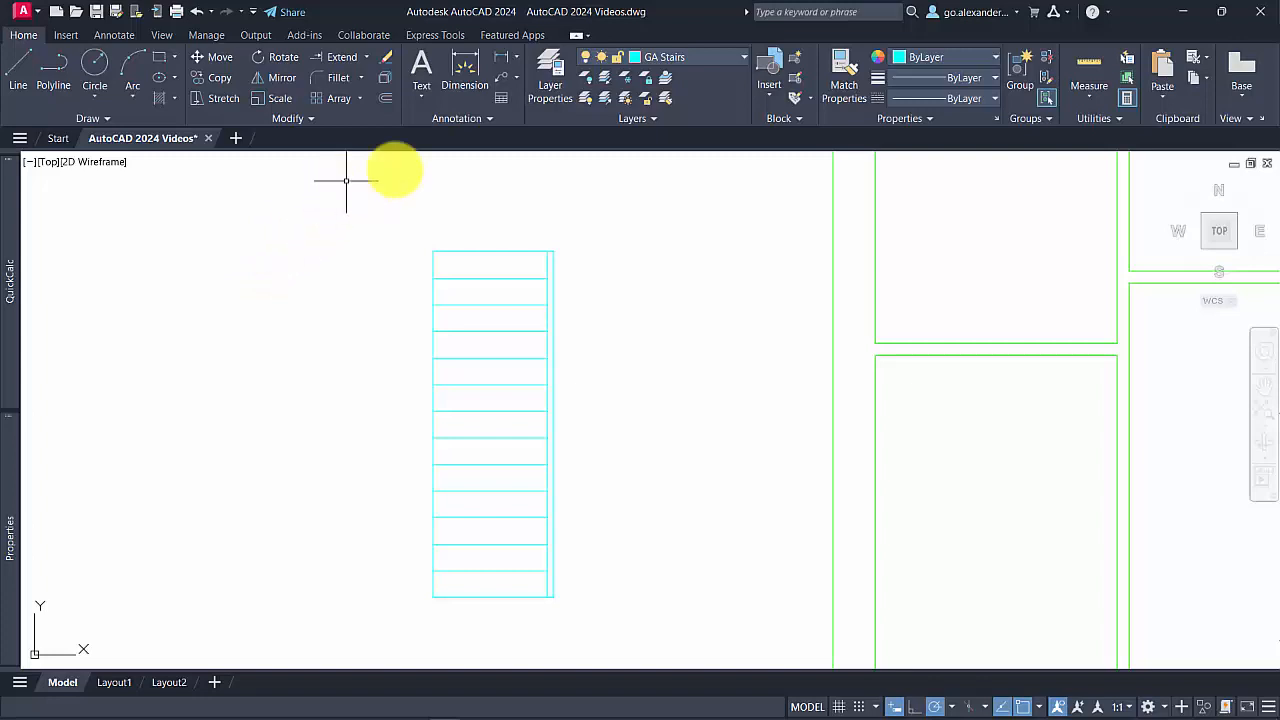
Add the multiline text "1" inside the bottom tread, with its text box starting at the stair's lower-left corner
click(421, 93)
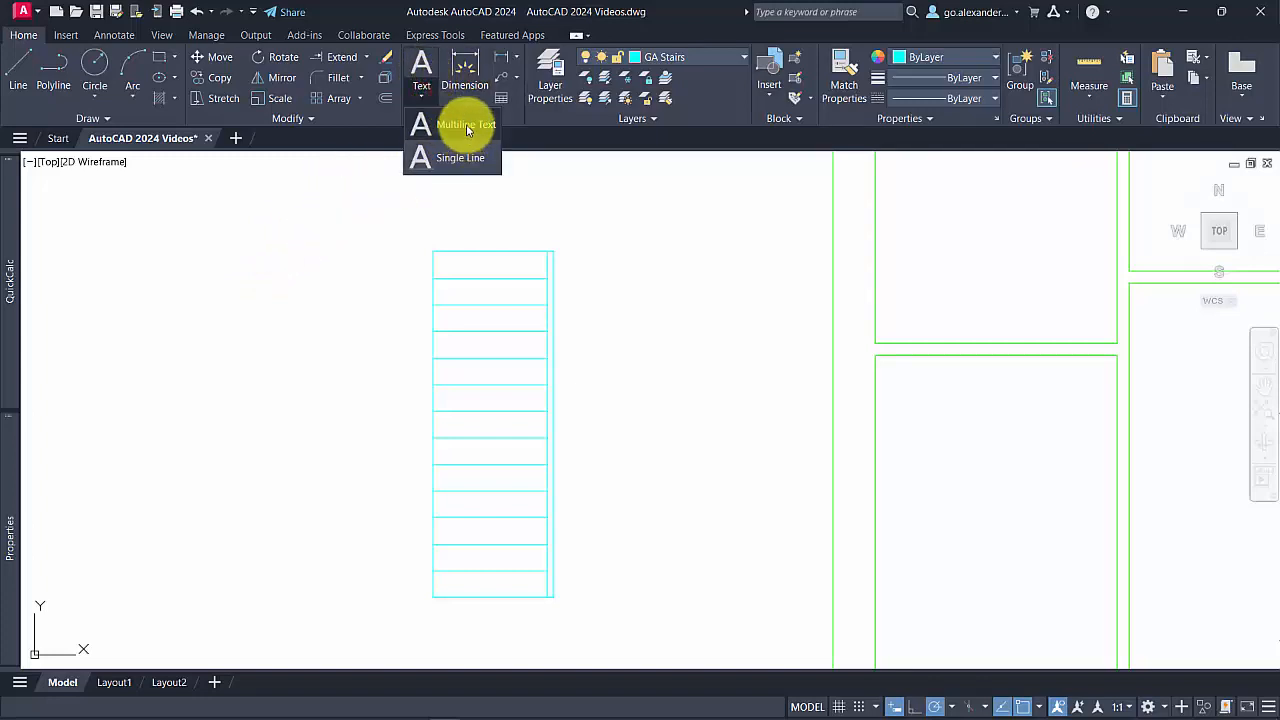
click(466, 130)
scroll(440, 590, up, 4)
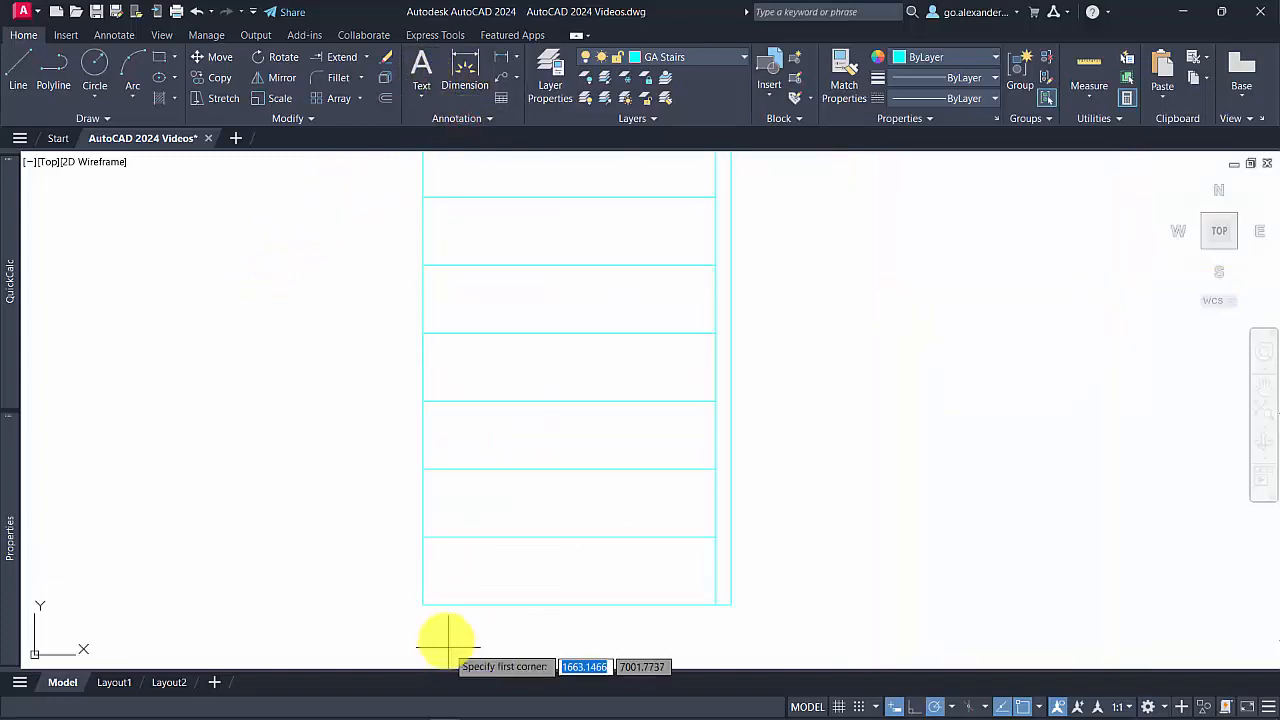
scroll(440, 620, up, 2)
click(412, 593)
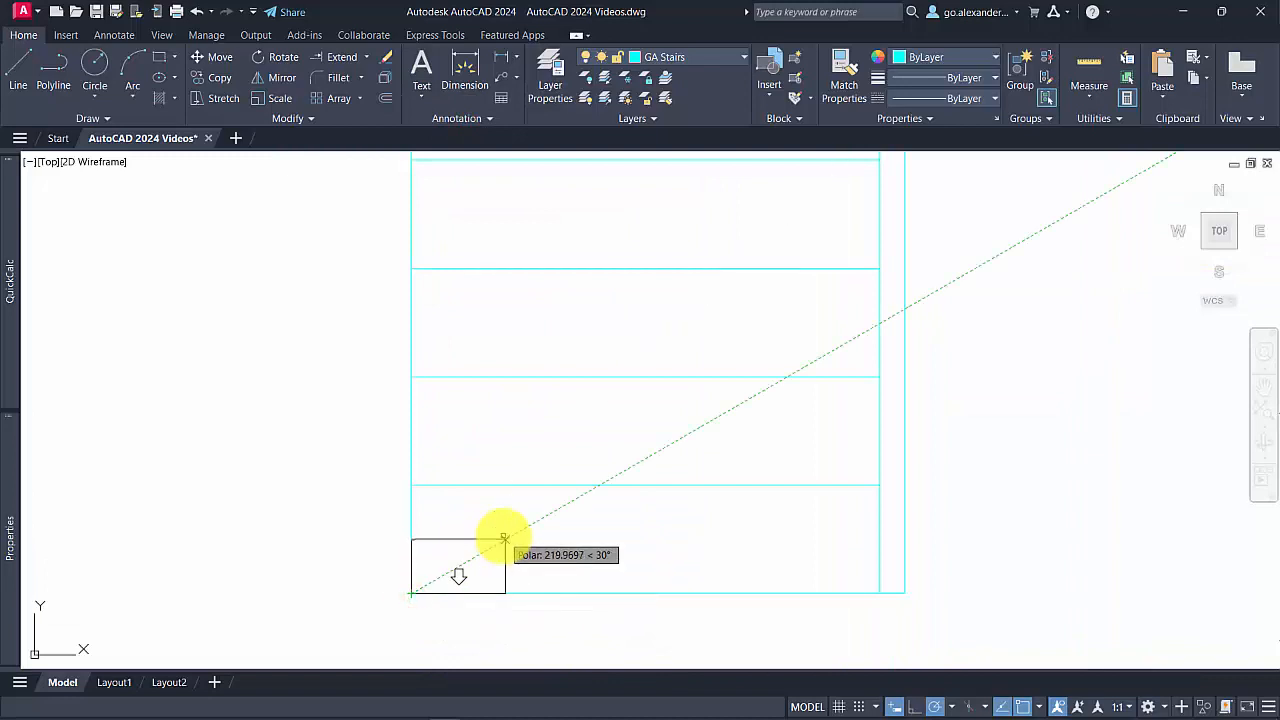
click(516, 533)
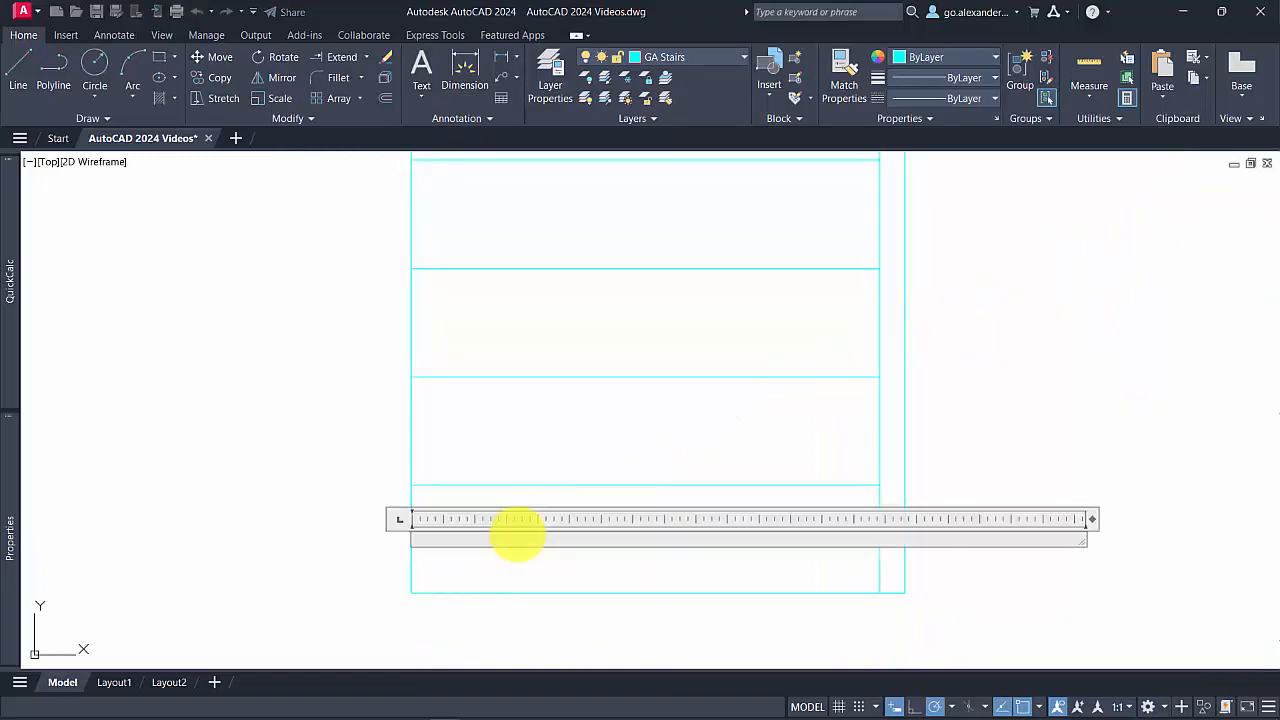
click(340, 557)
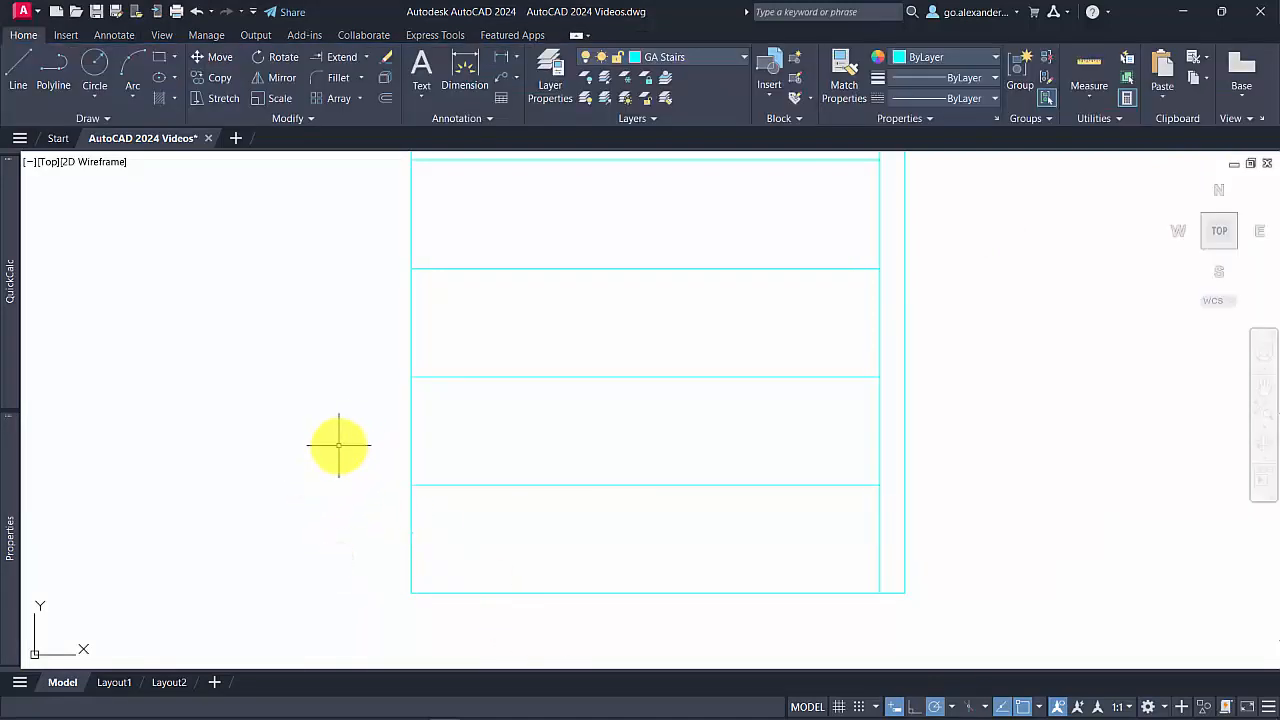
Set the tread number text's height to 50 and its justification to Bottom left
click(339, 445)
click(531, 612)
mouse_move(10, 607)
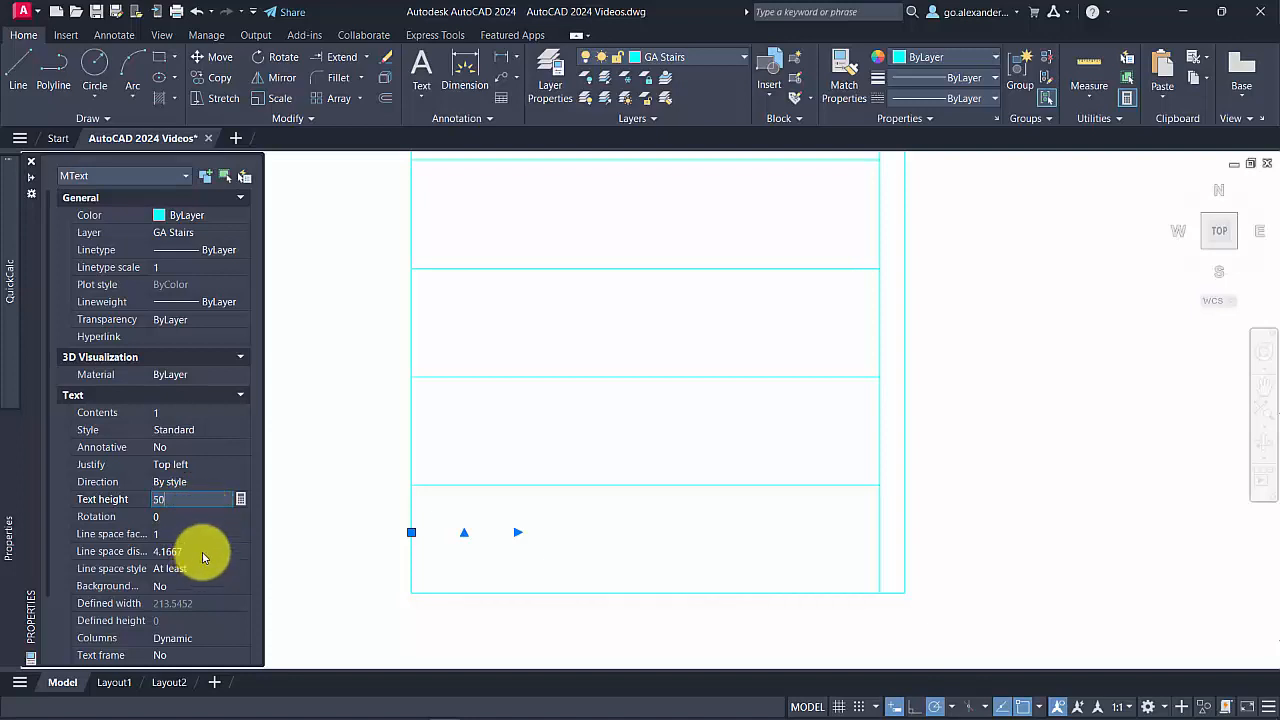
click(241, 465)
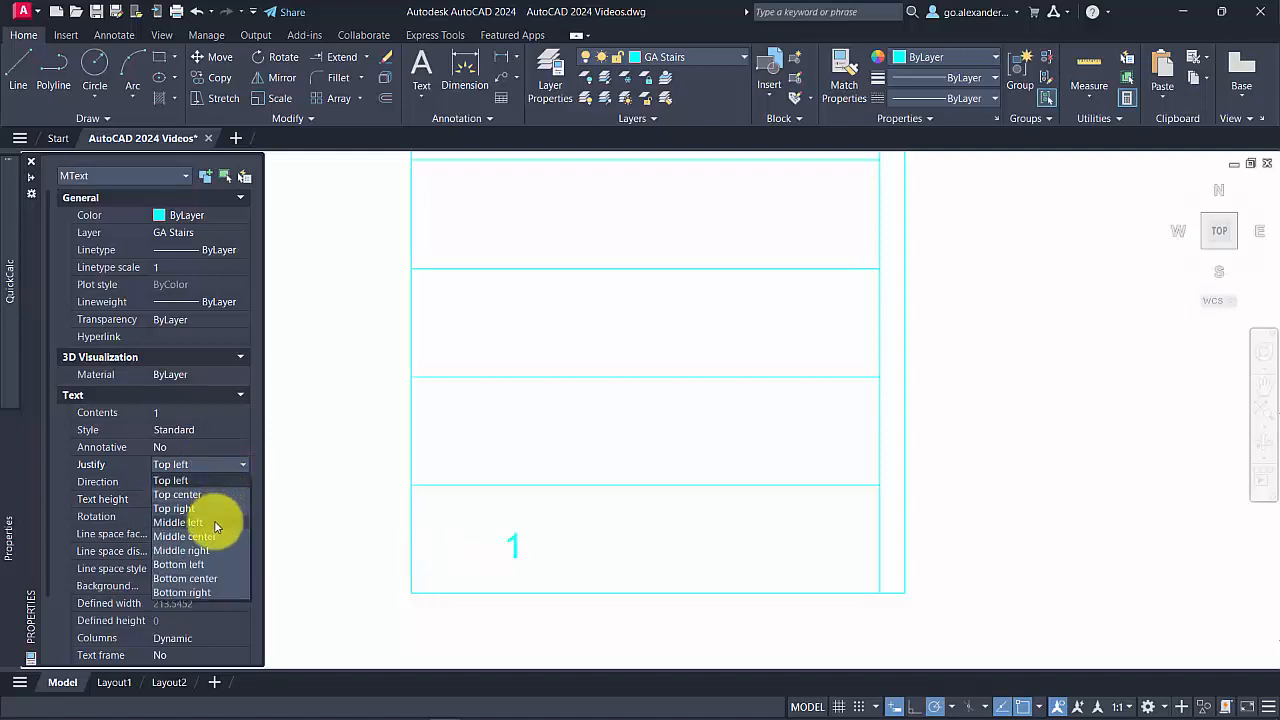
click(200, 564)
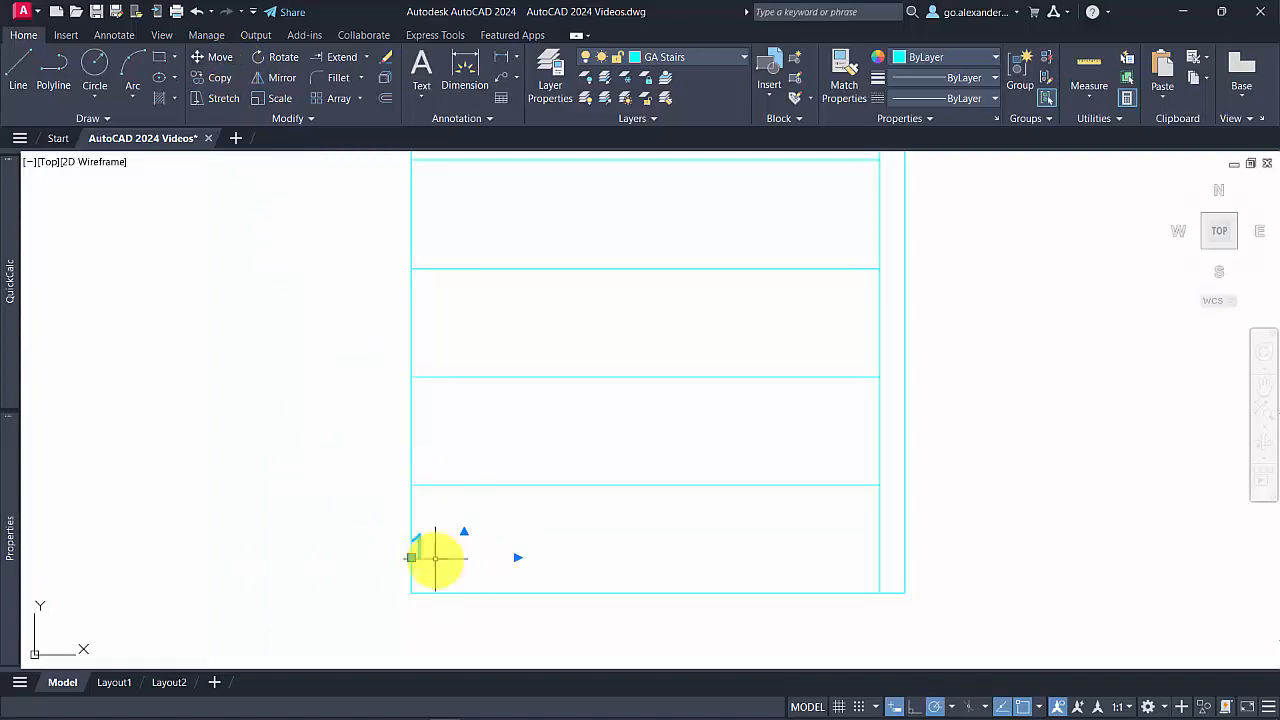
Move the tread number's insertion point onto the stair's lower-left corner
click(407, 557)
click(457, 563)
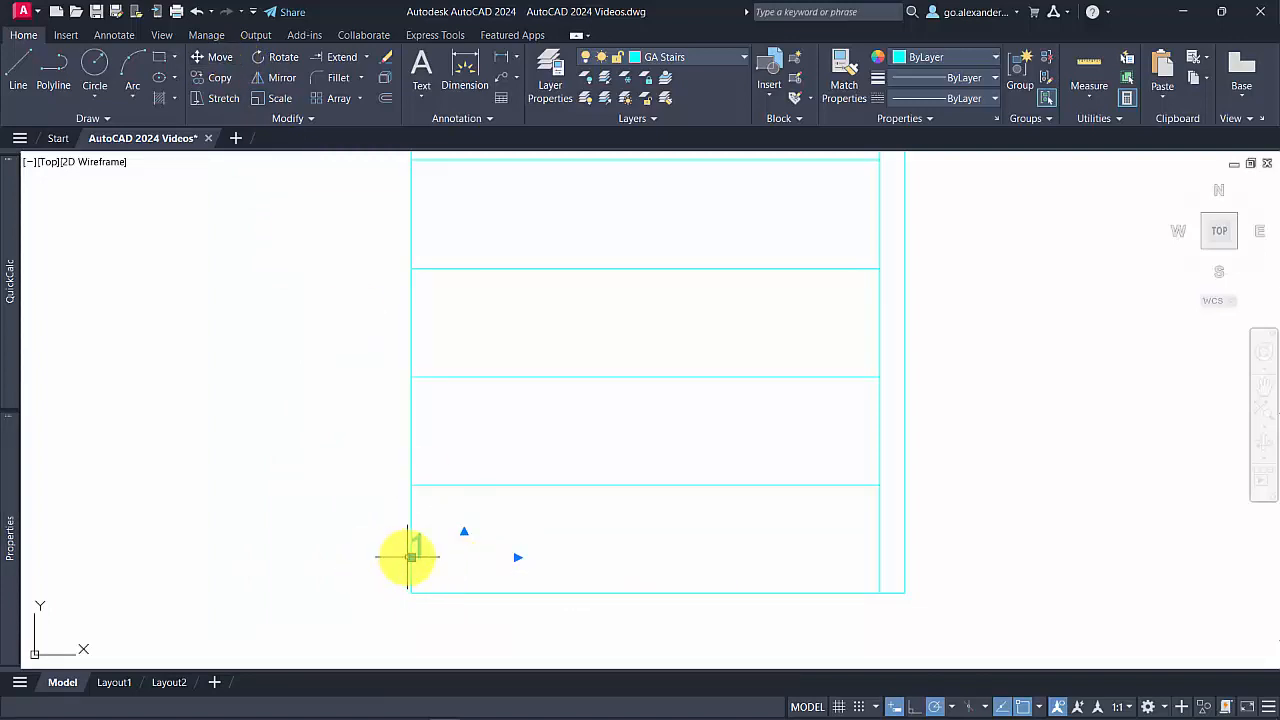
click(411, 557)
click(411, 592)
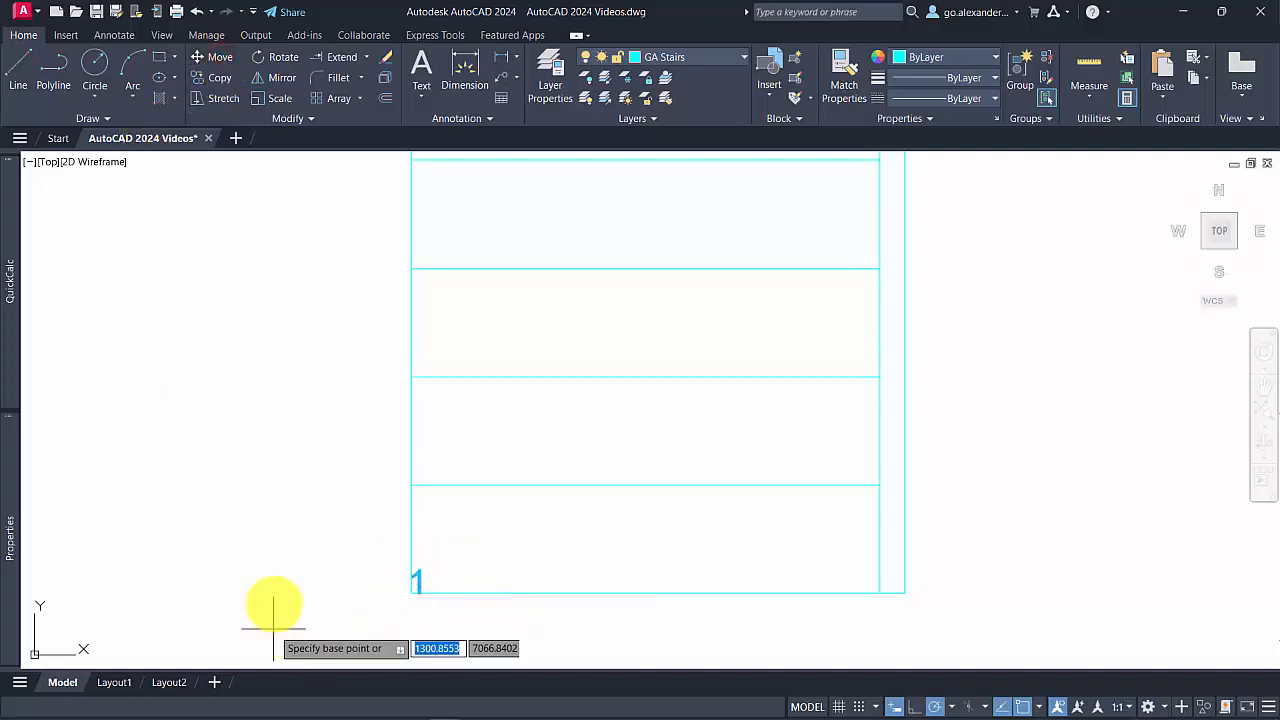
Move the tread number 25 to the right and 25 up from the stair's corner
click(274, 598)
text(25)
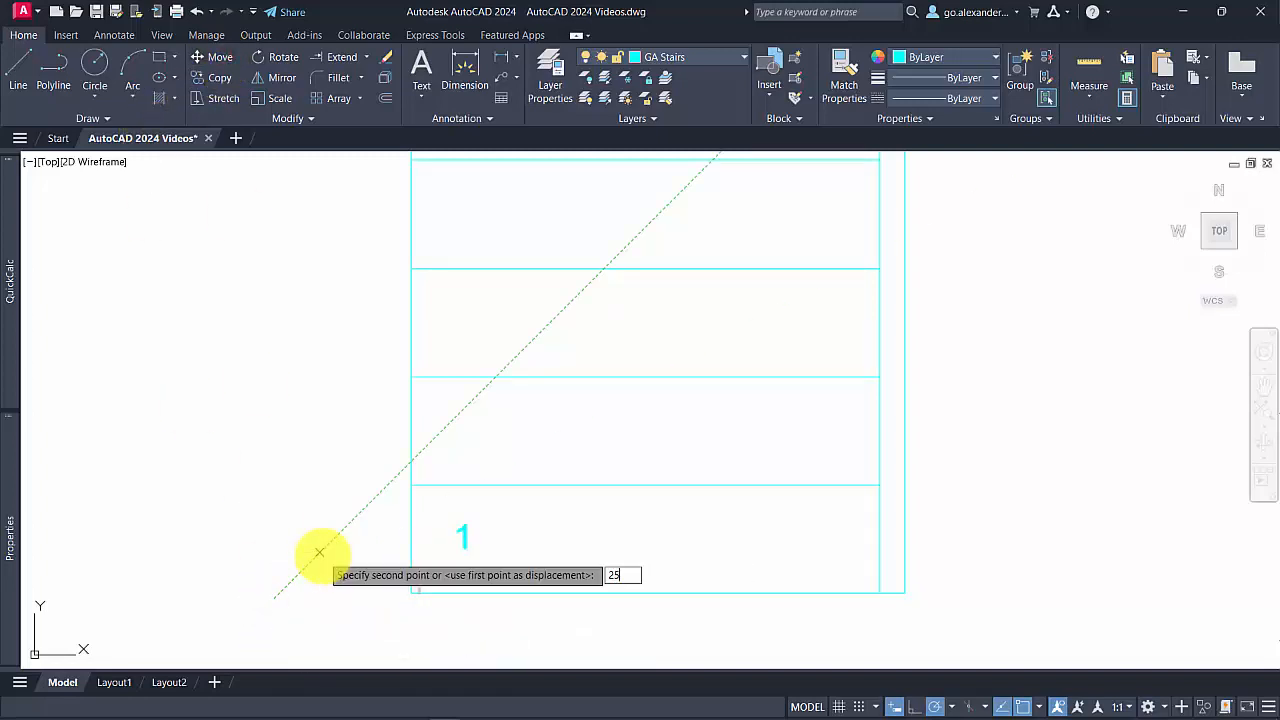
text(25)
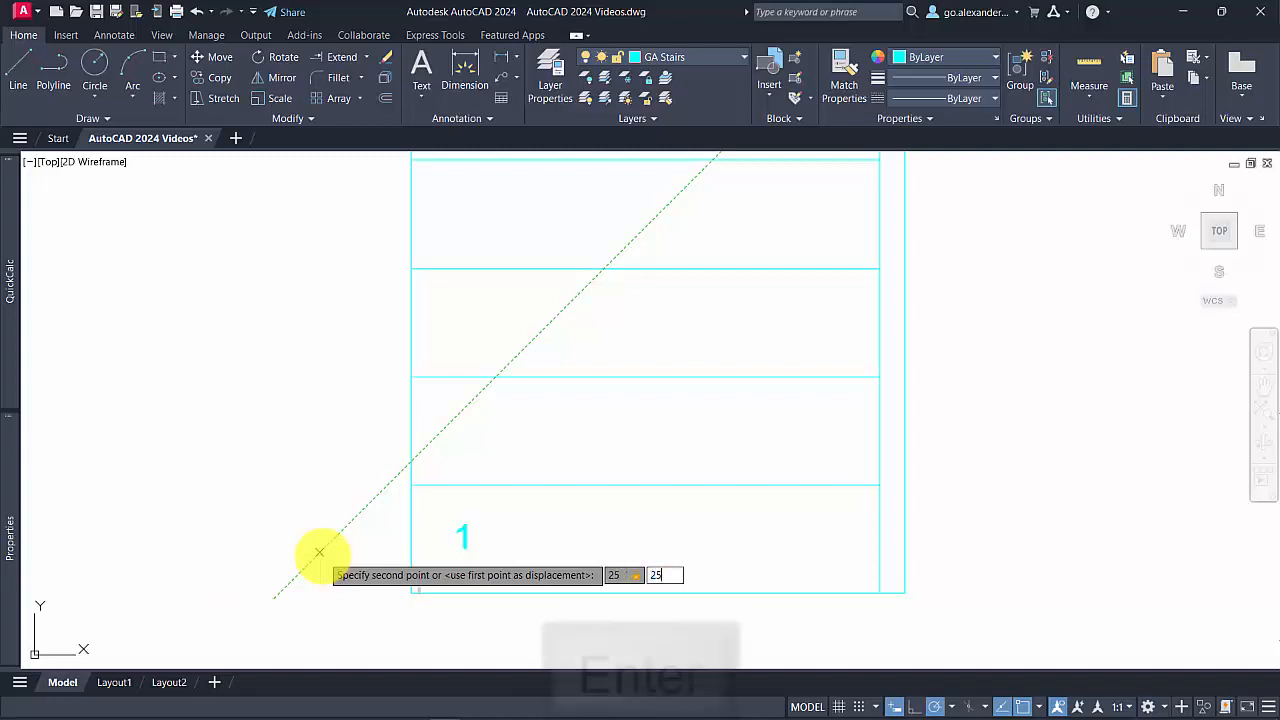
key(Return)
Array the tread number rectangularly with 1 column and 14 rows spaced 220 apart up the stair
scroll(326, 555, down, 1)
scroll(345, 552, down, 1)
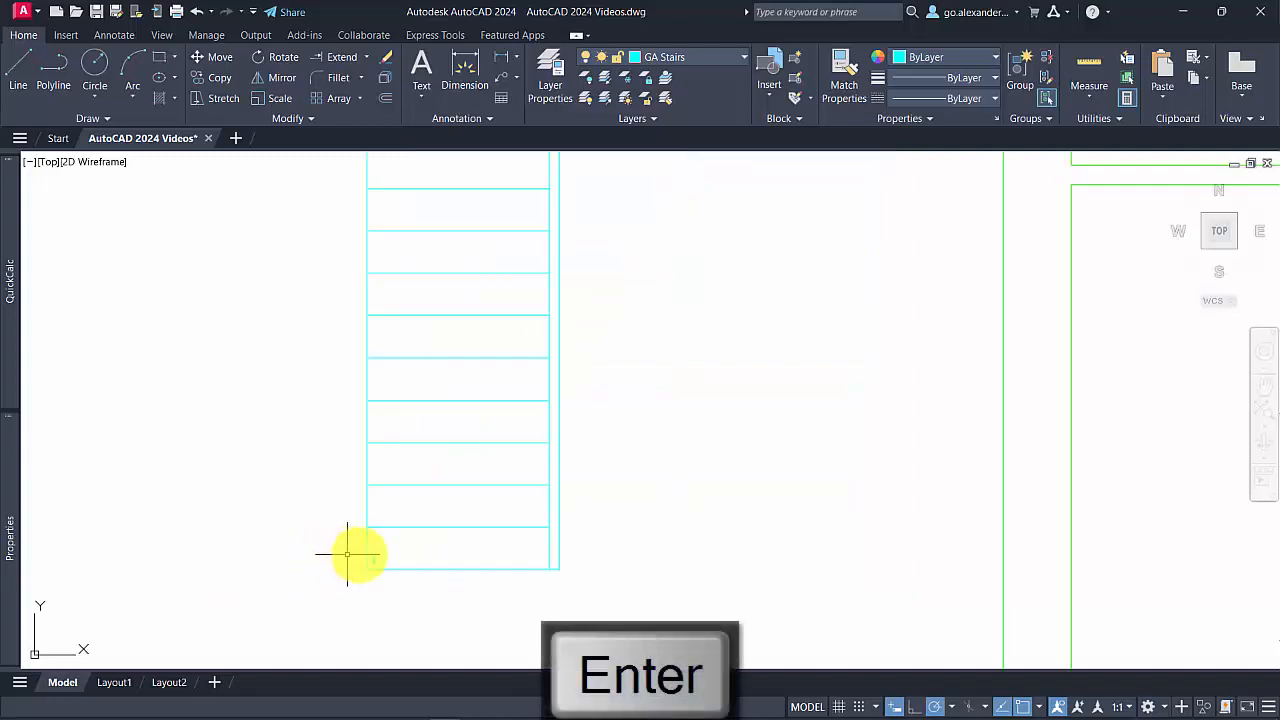
scroll(403, 540, down, 1)
scroll(395, 555, up, 1)
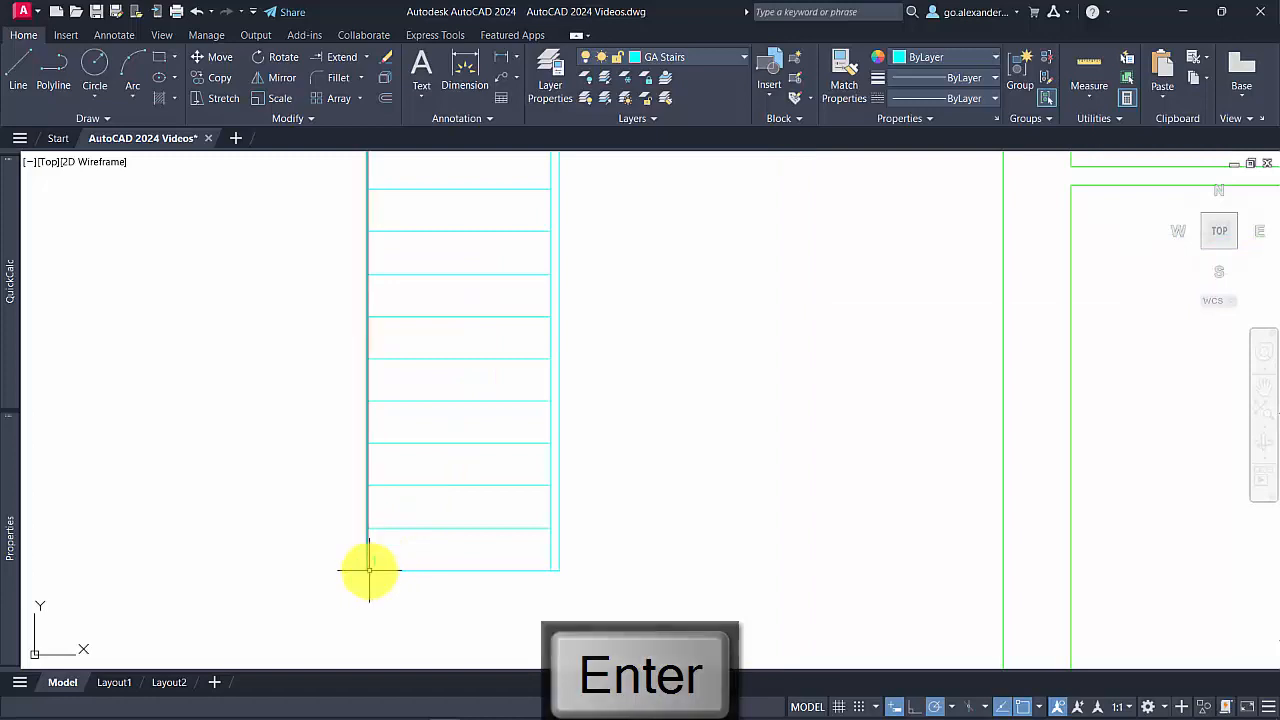
click(373, 564)
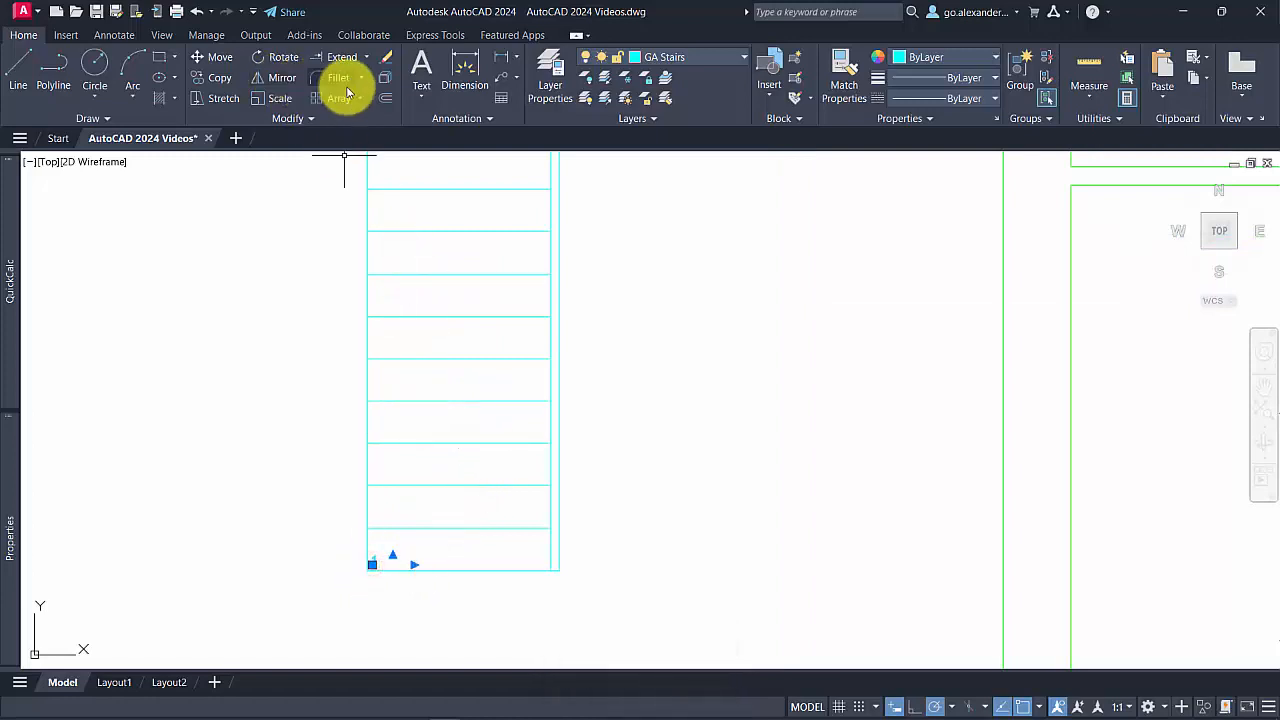
click(346, 99)
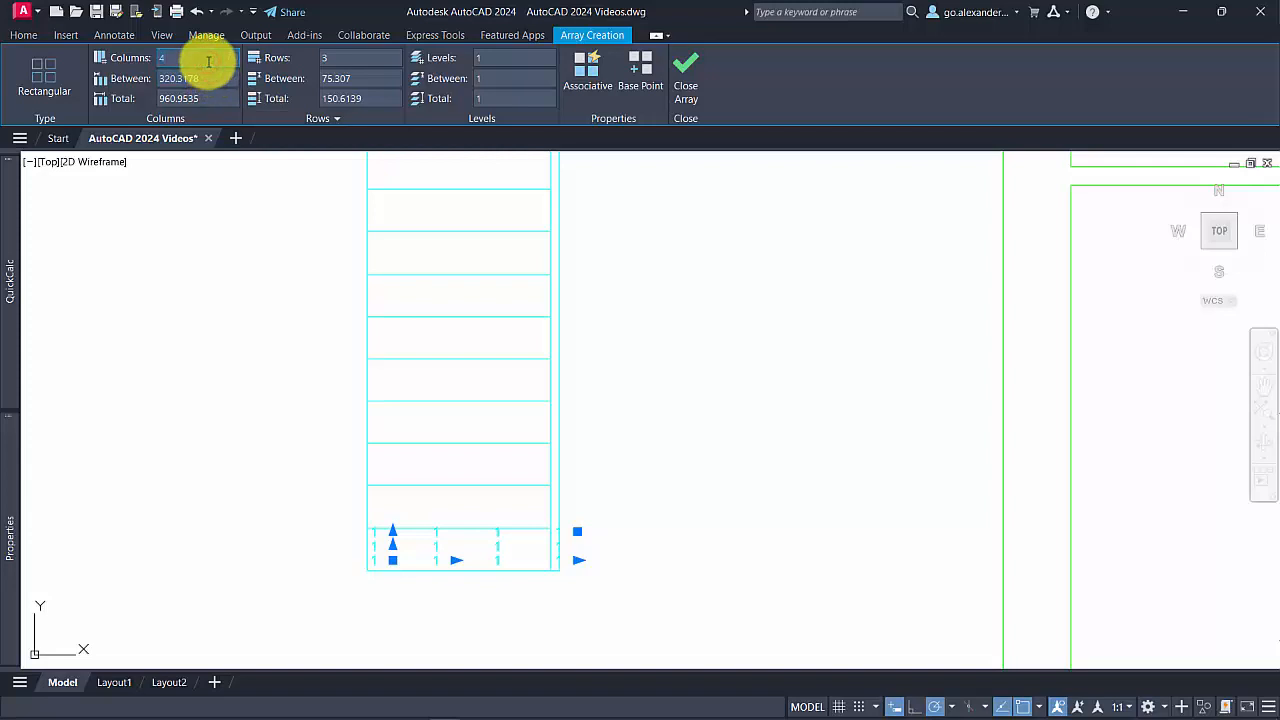
text(1)
click(355, 58)
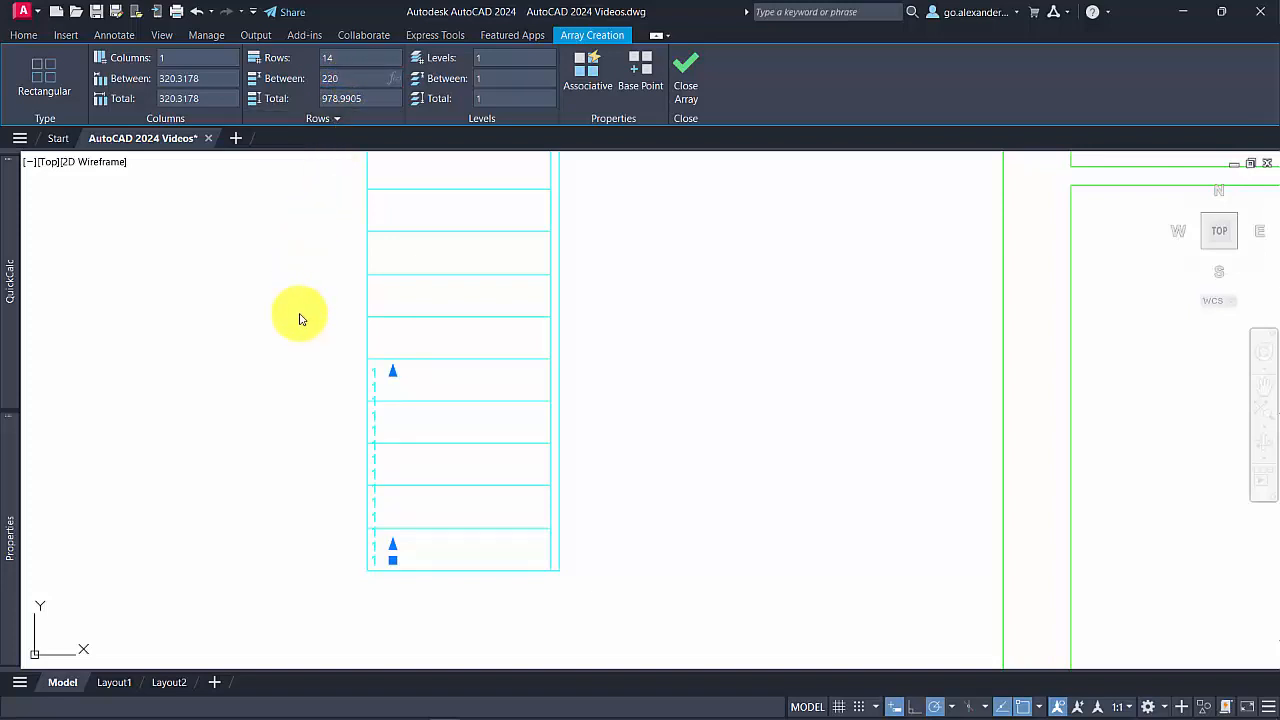
key(Return)
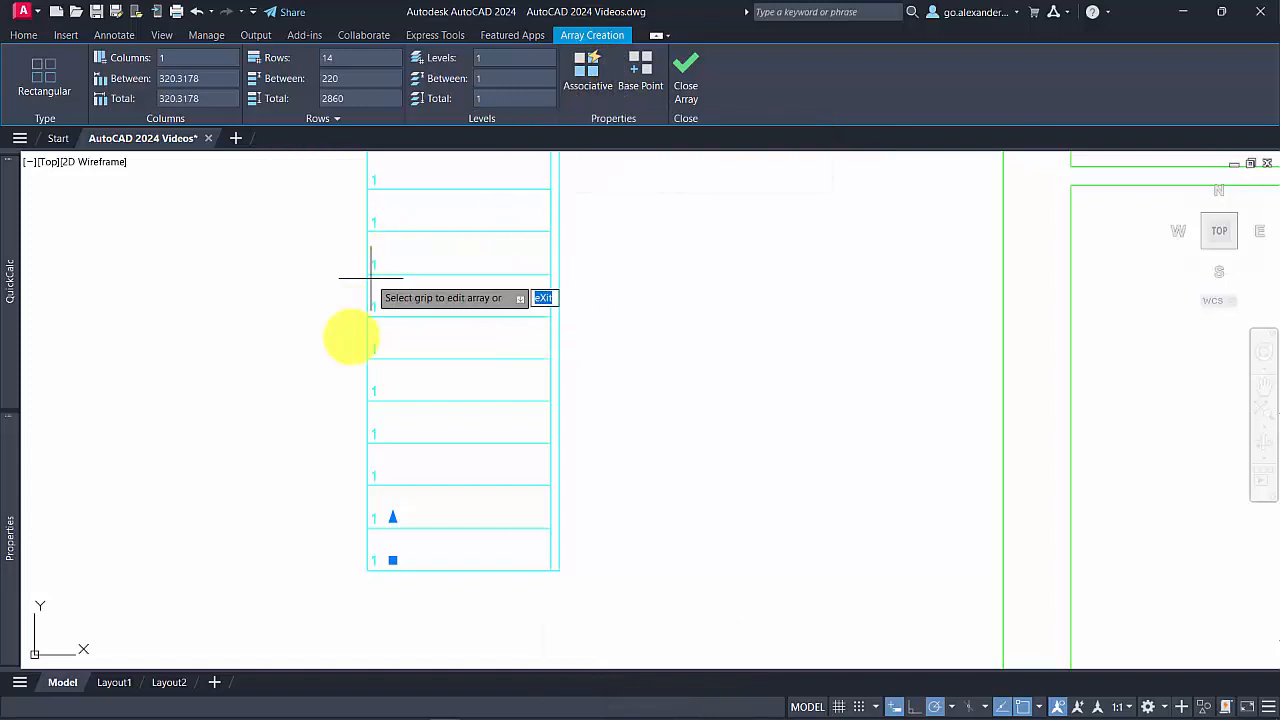
click(696, 64)
scroll(668, 410, down, 2)
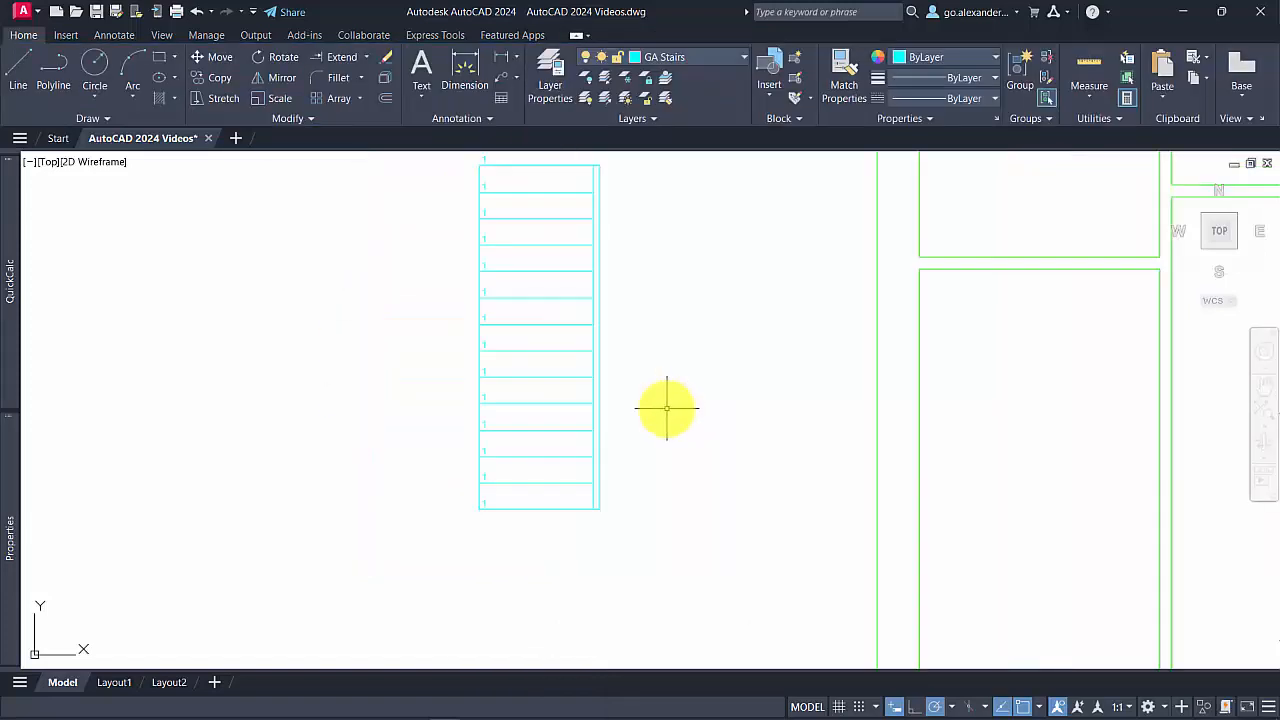
Change the text on the second and third treads from the bottom of the stair to 2 and 3
scroll(528, 514, up, 4)
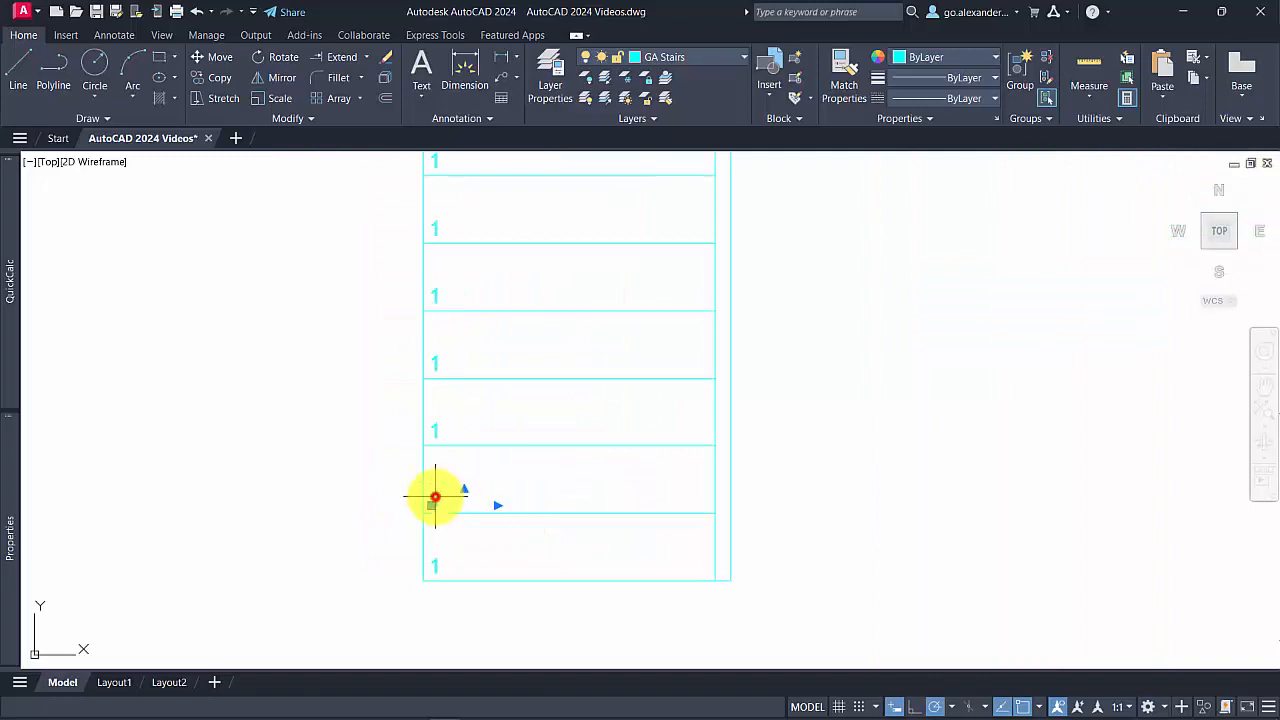
double_click(435, 497)
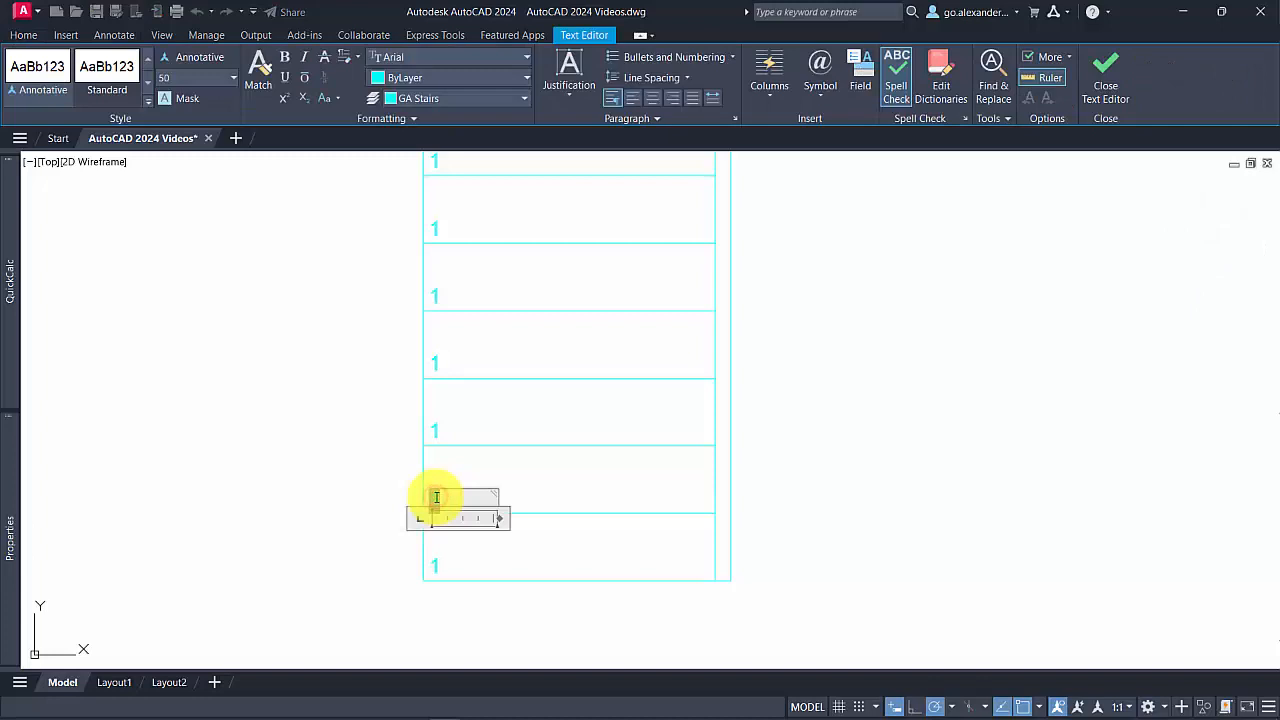
text(2)
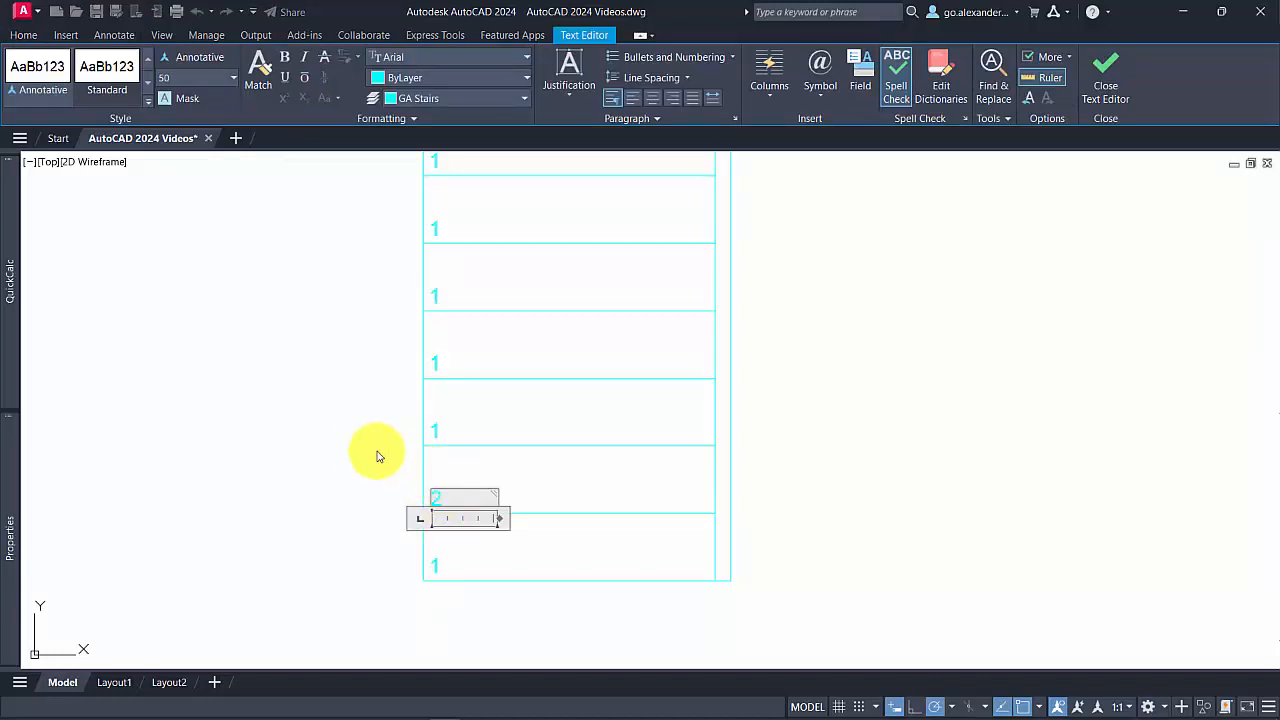
click(365, 450)
click(440, 427)
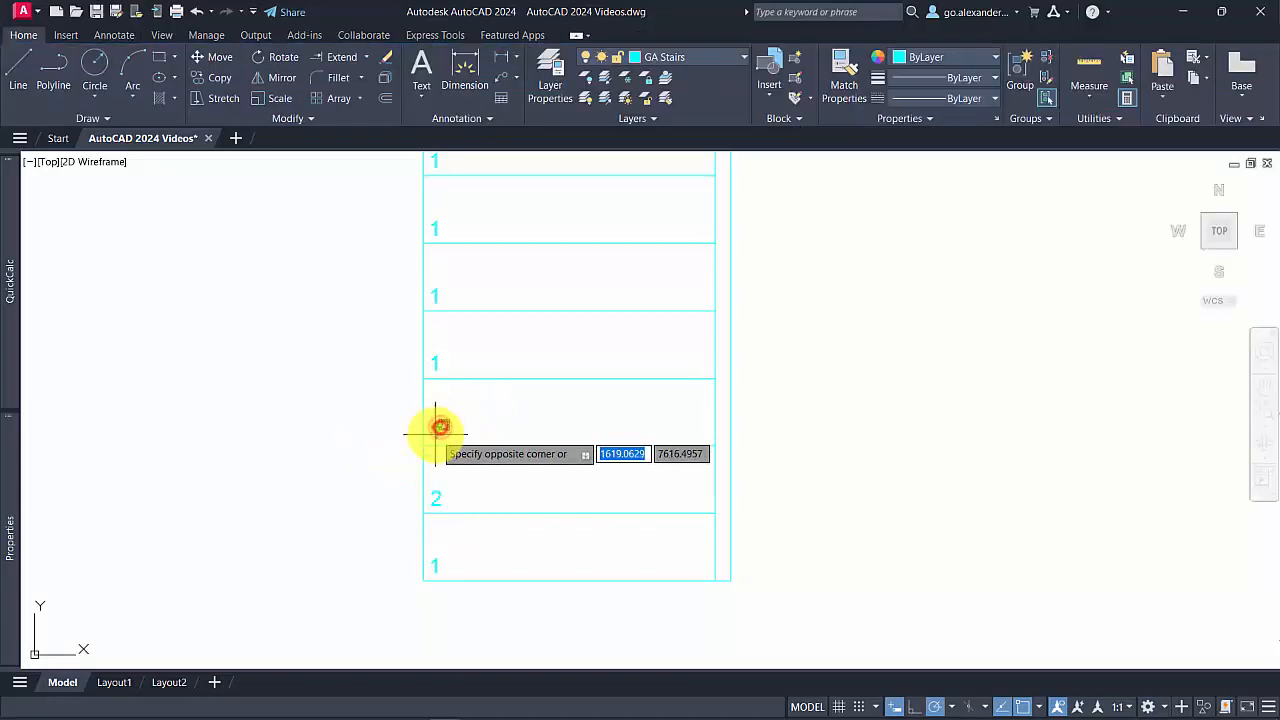
click(435, 435)
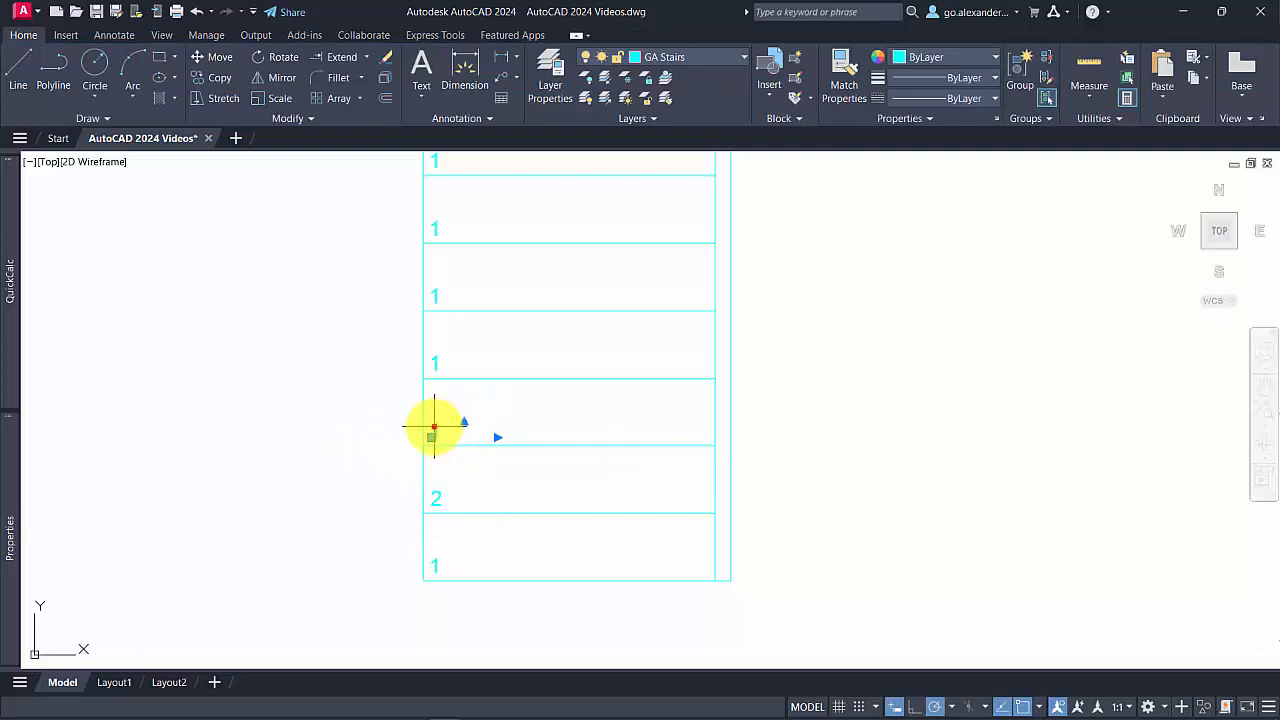
double_click(433, 427)
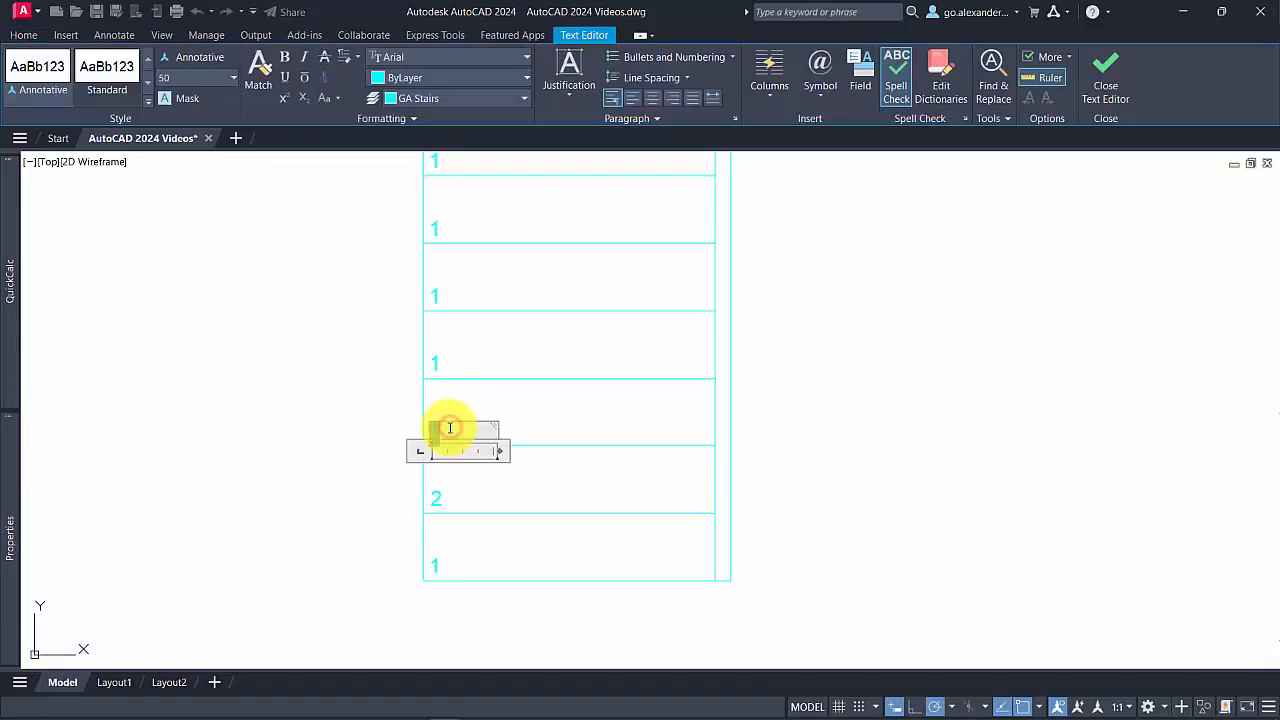
text(3)
Renumber the fourth and fifth treads from the bottom of the stair as 4 and 5
click(436, 360)
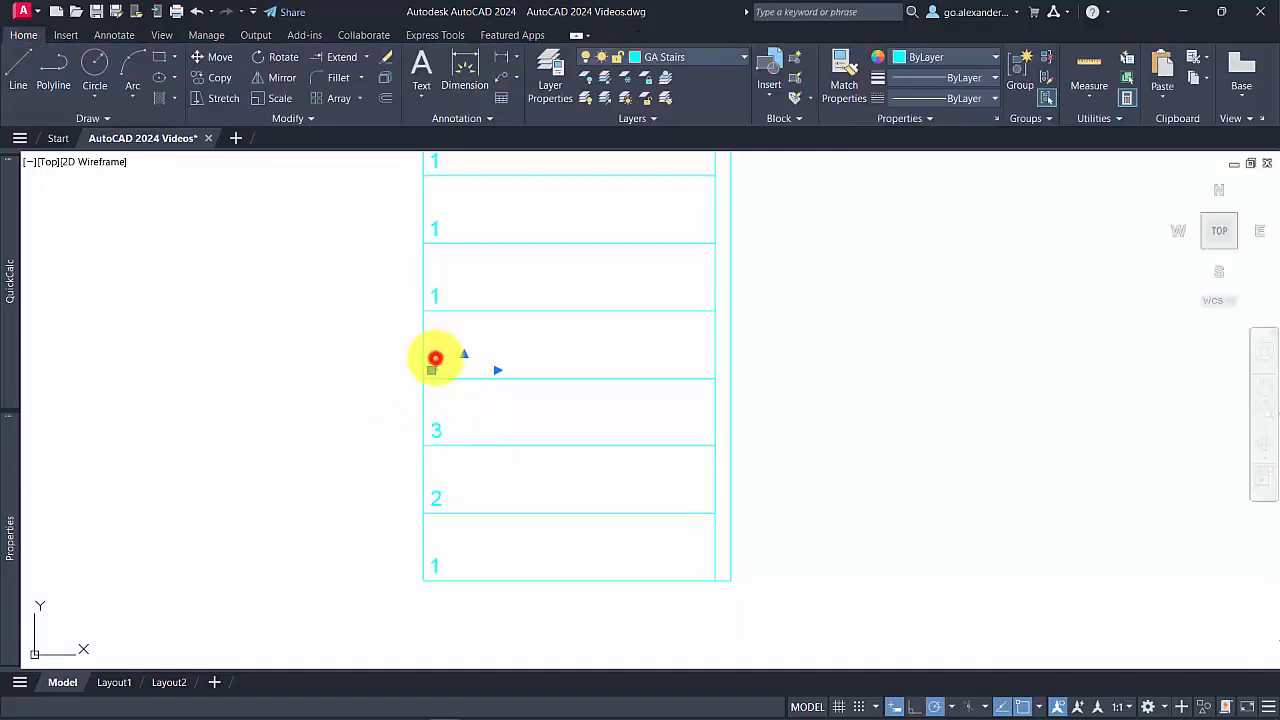
double_click(436, 360)
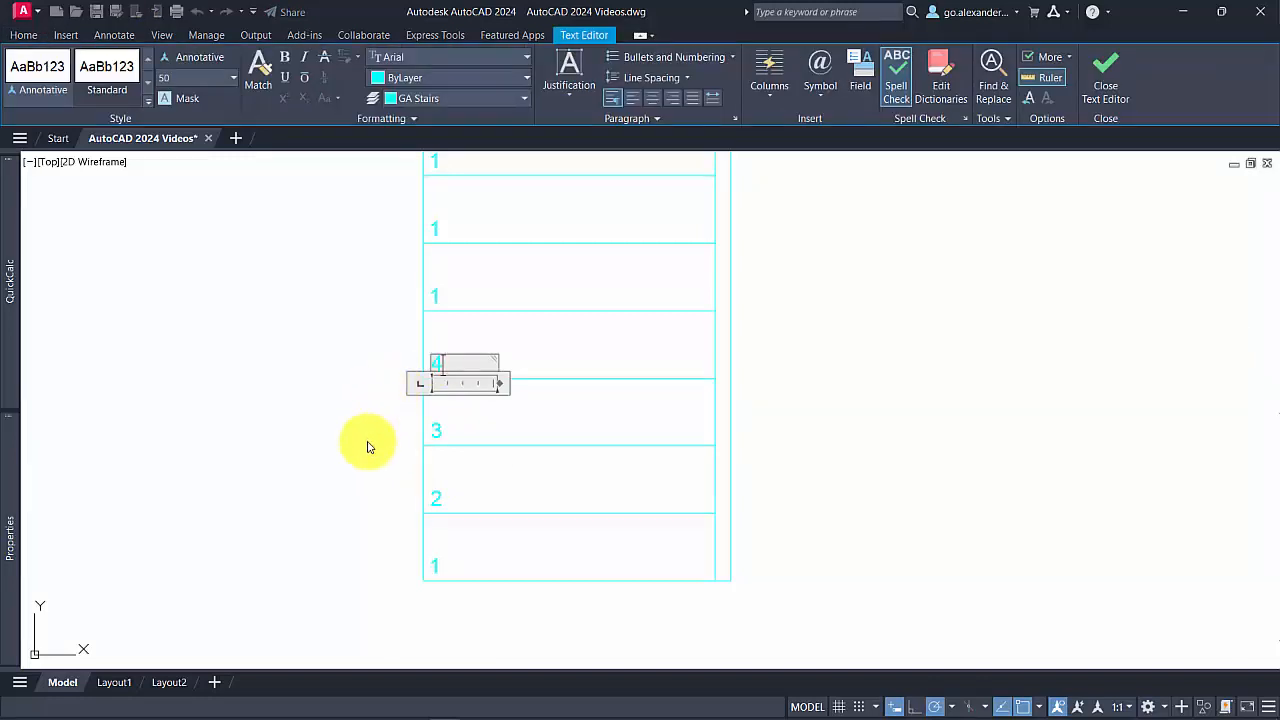
scroll(361, 466, down, 3)
scroll(363, 435, up, 5)
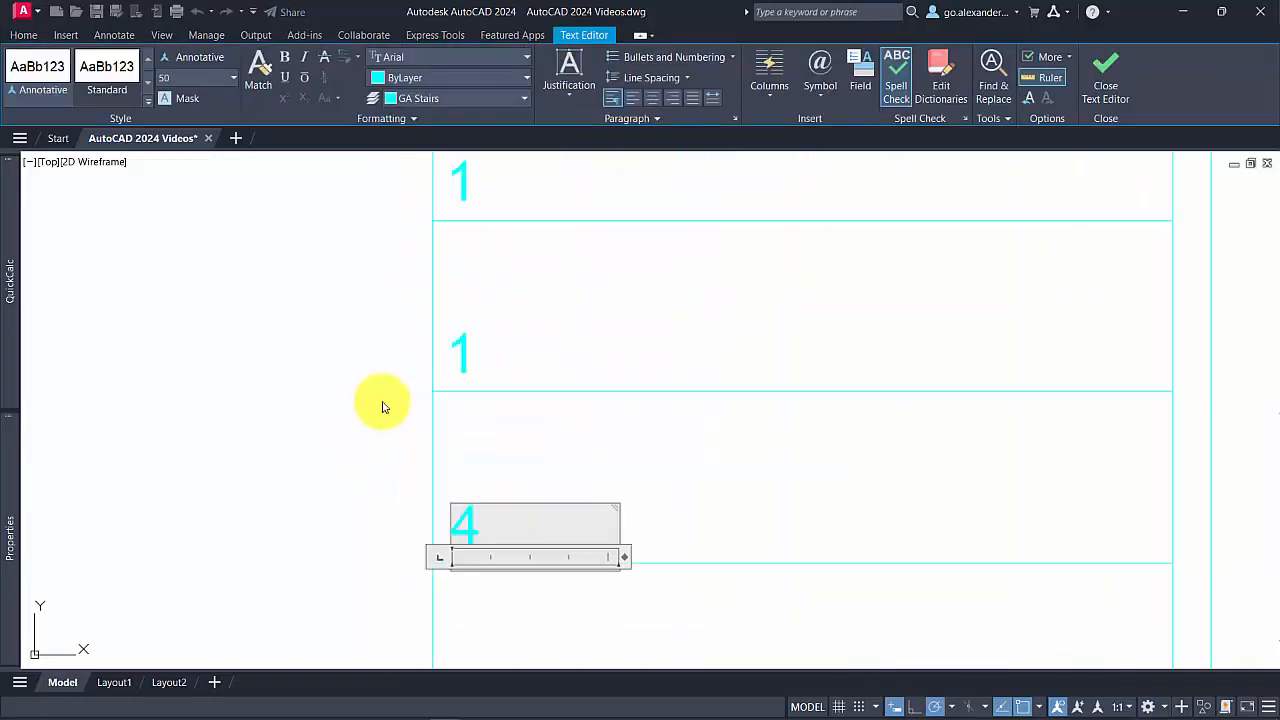
click(461, 355)
middle_drag(452, 452, 370, 506)
scroll(407, 571, down, 2)
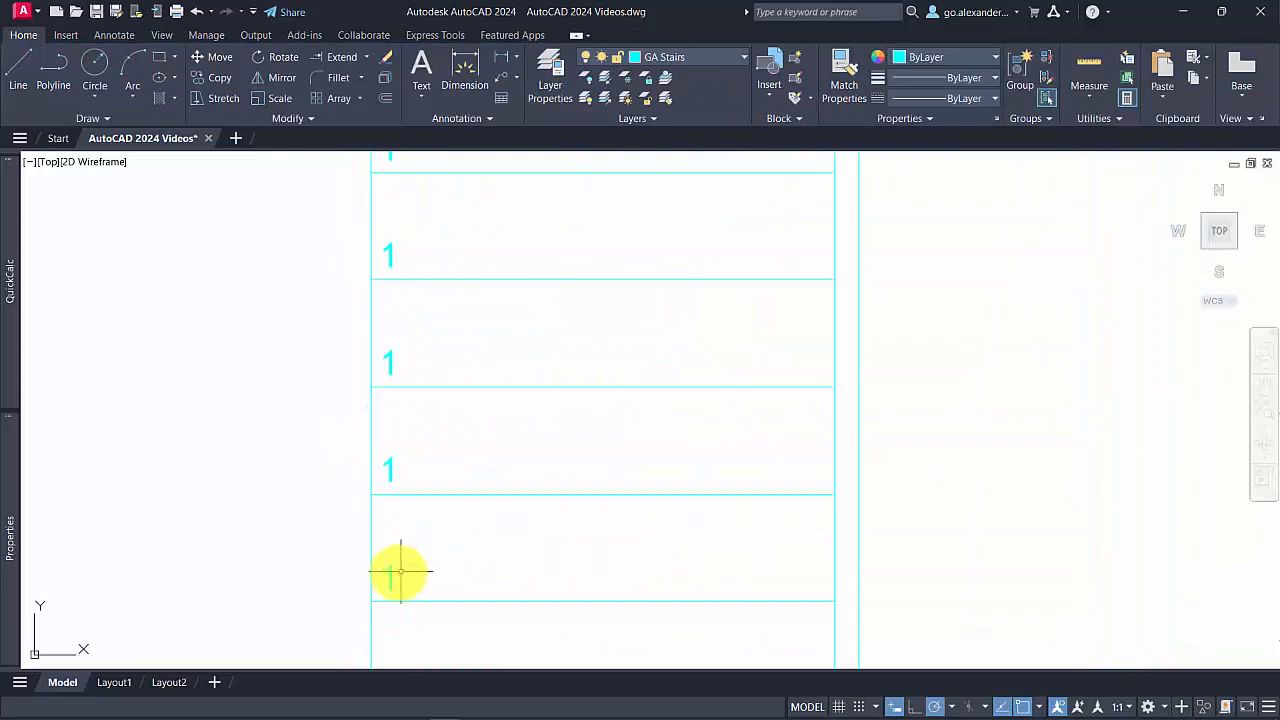
double_click(387, 582)
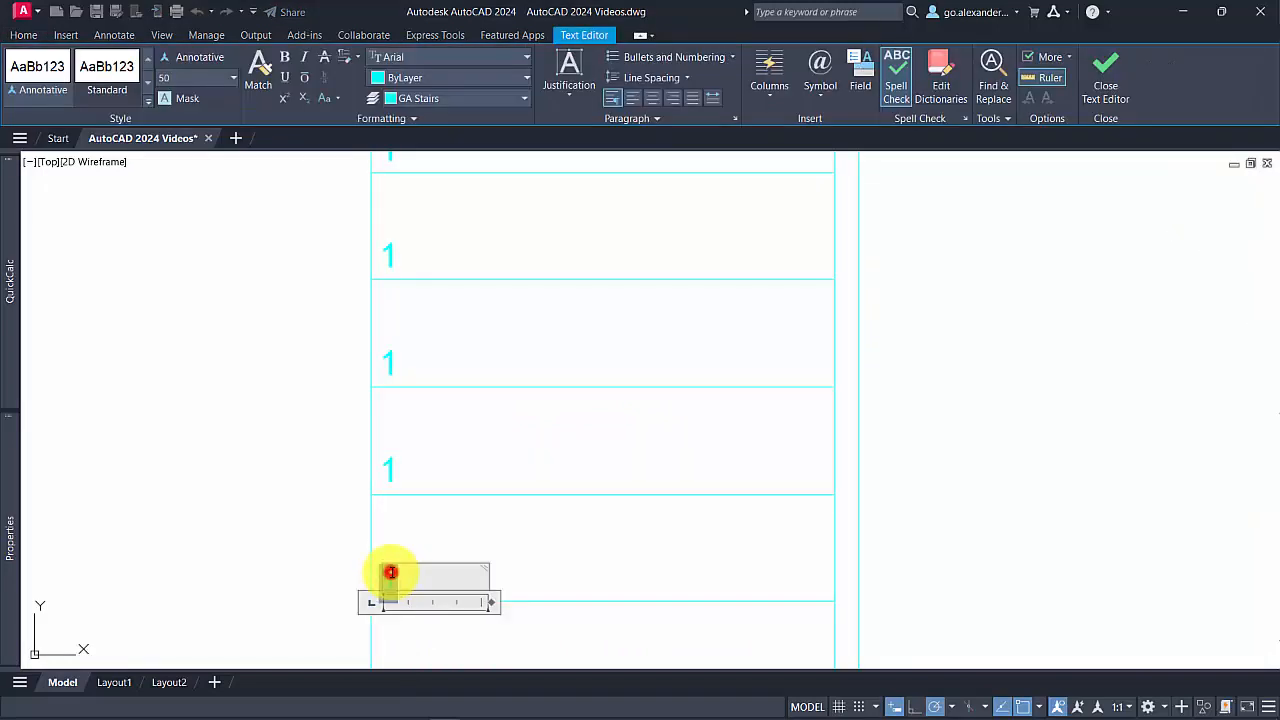
text(5)
click(457, 420)
Edit the tread numbers on the two treads directly above tread 5 to read 6 and 7
click(388, 461)
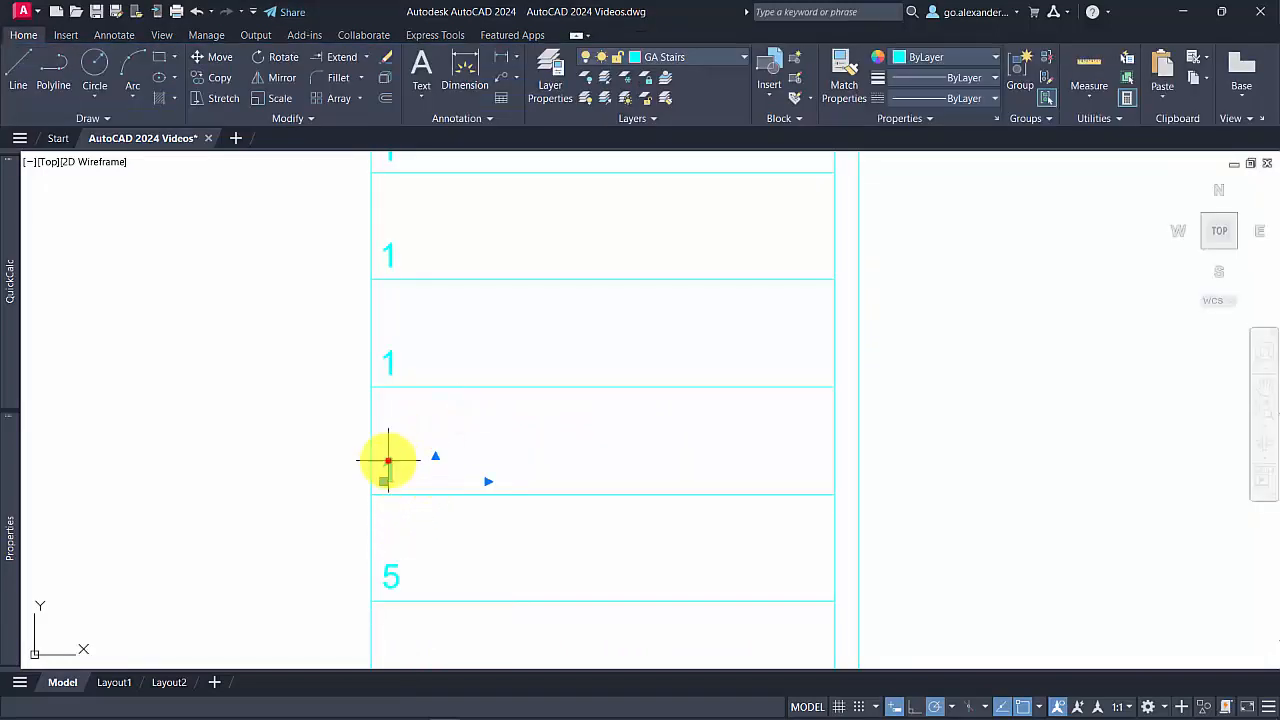
double_click(388, 461)
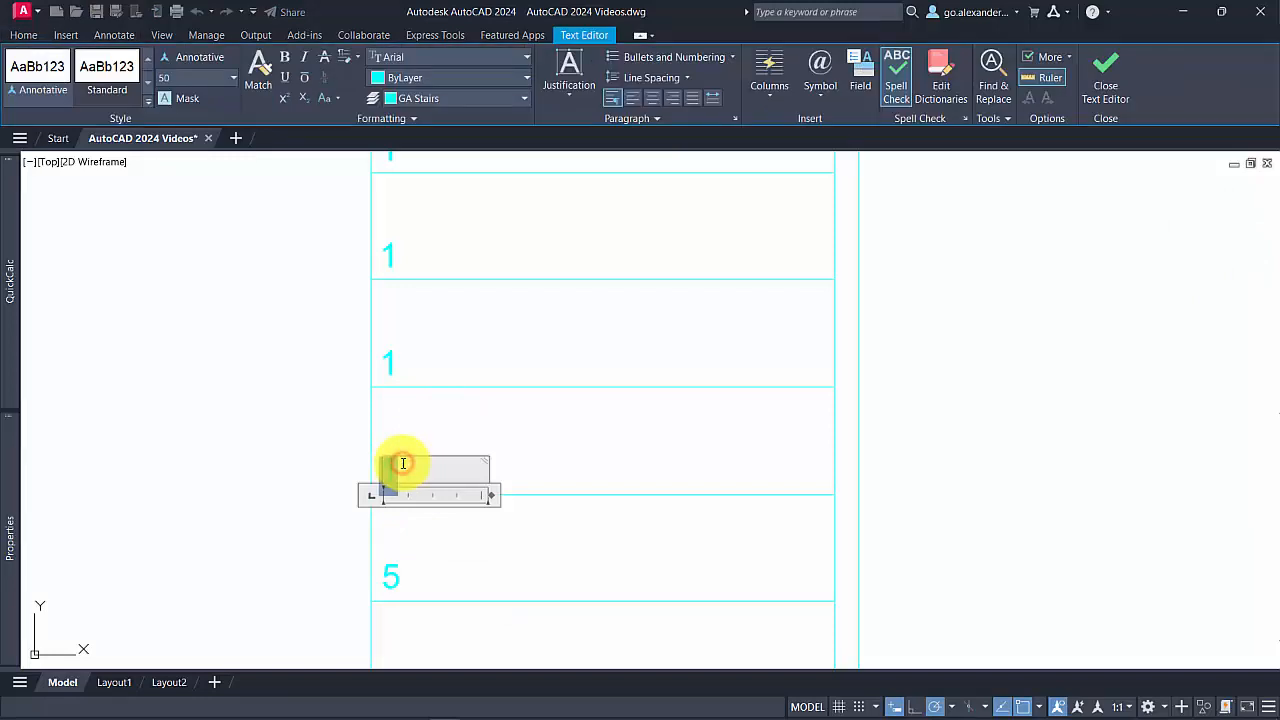
click(314, 421)
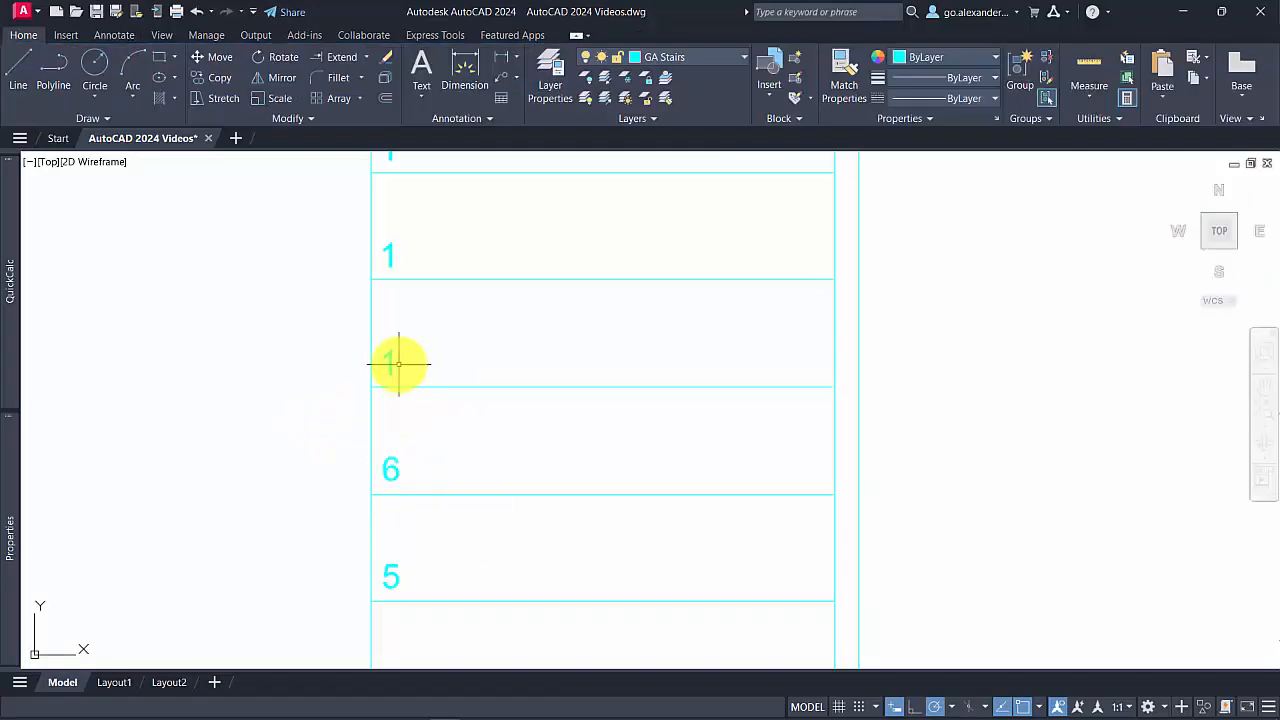
double_click(388, 372)
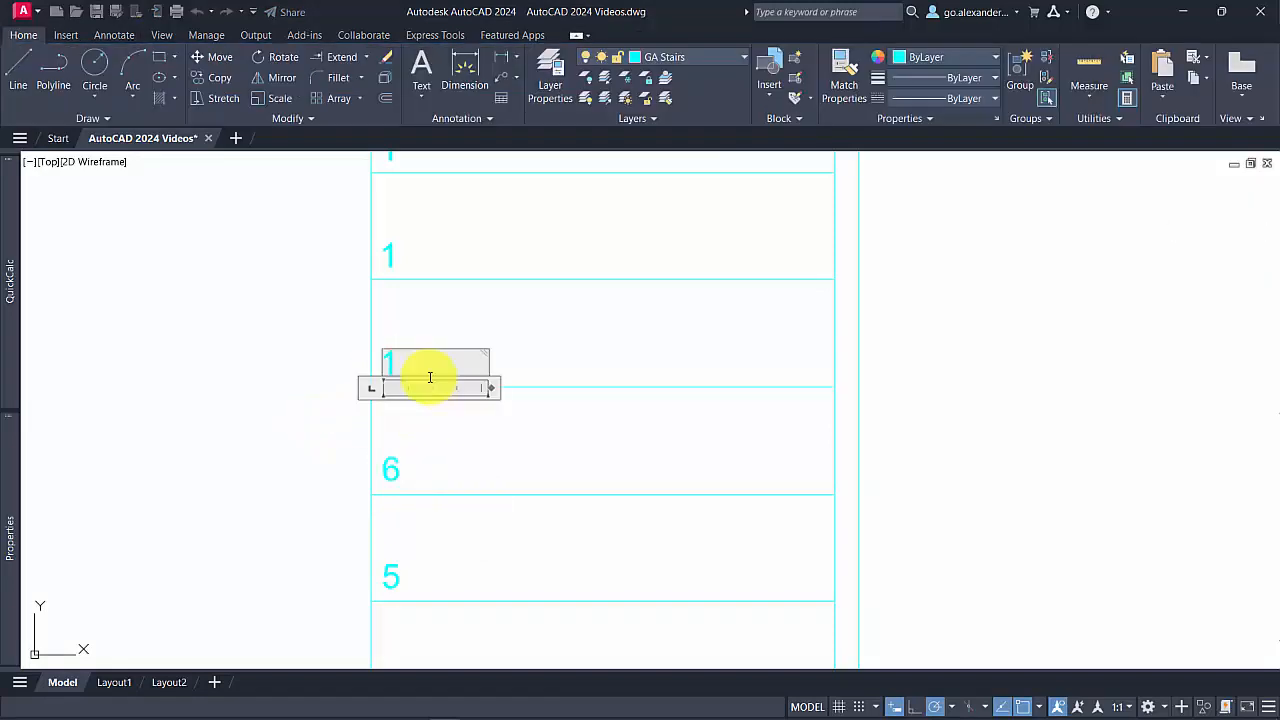
text(7)
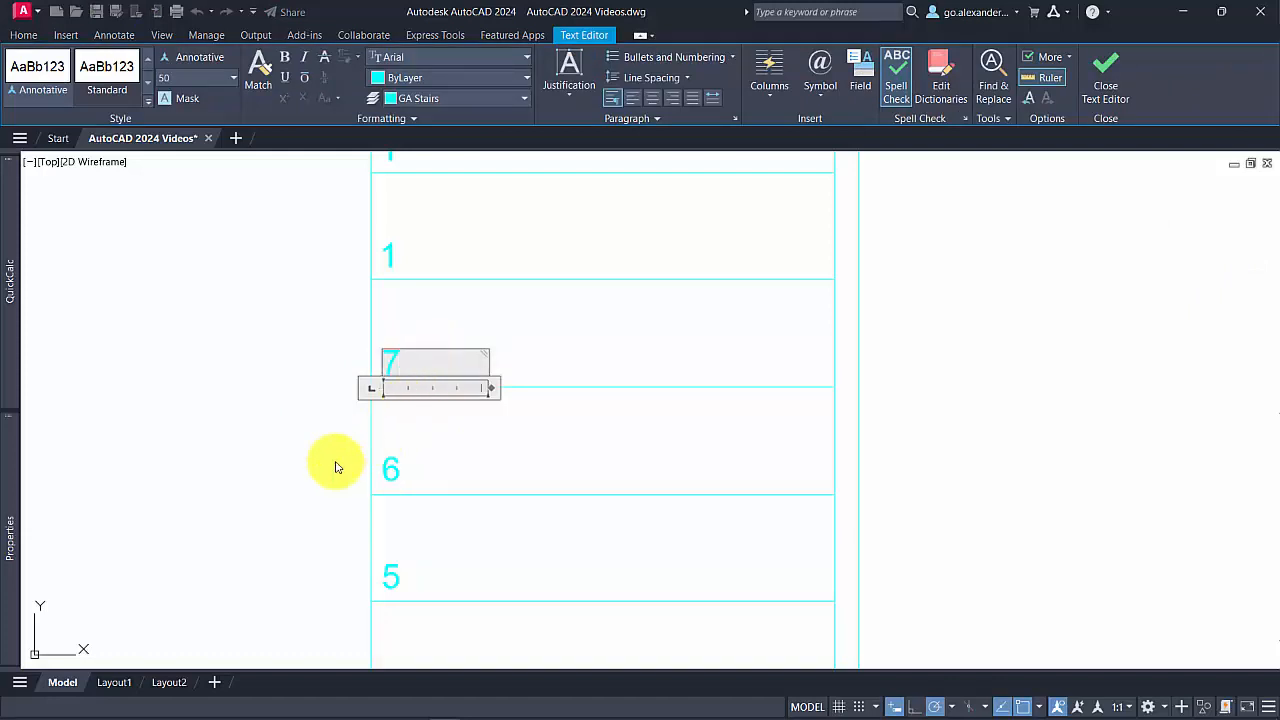
click(300, 463)
Edit the tread numbers on the two treads directly above tread 7 to read 8 and 9
scroll(329, 420, down, 2)
scroll(409, 403, up, 1)
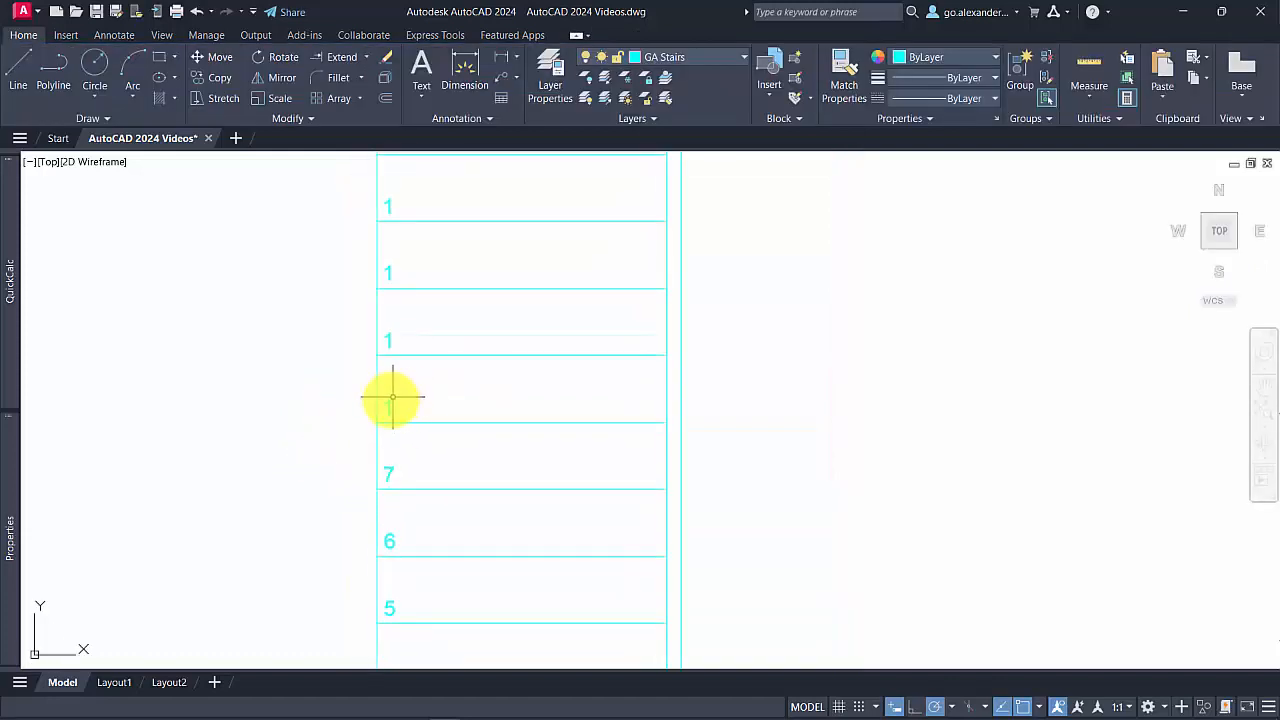
double_click(396, 405)
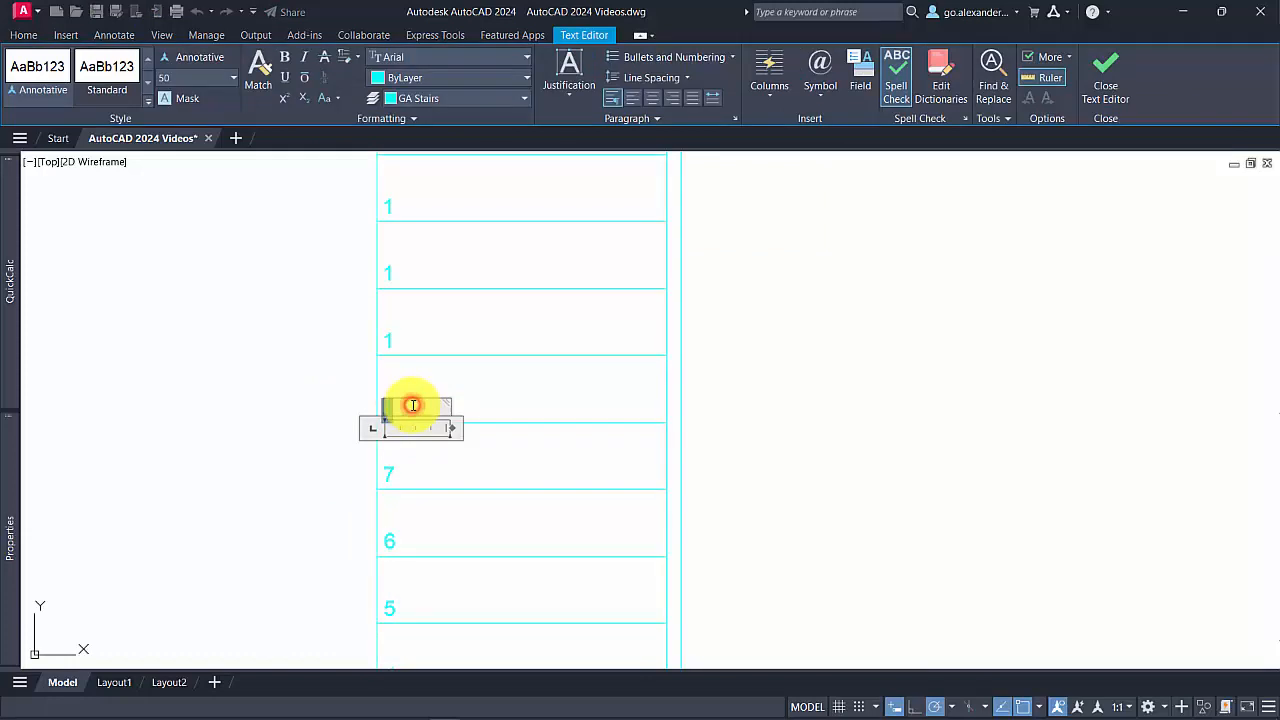
click(266, 405)
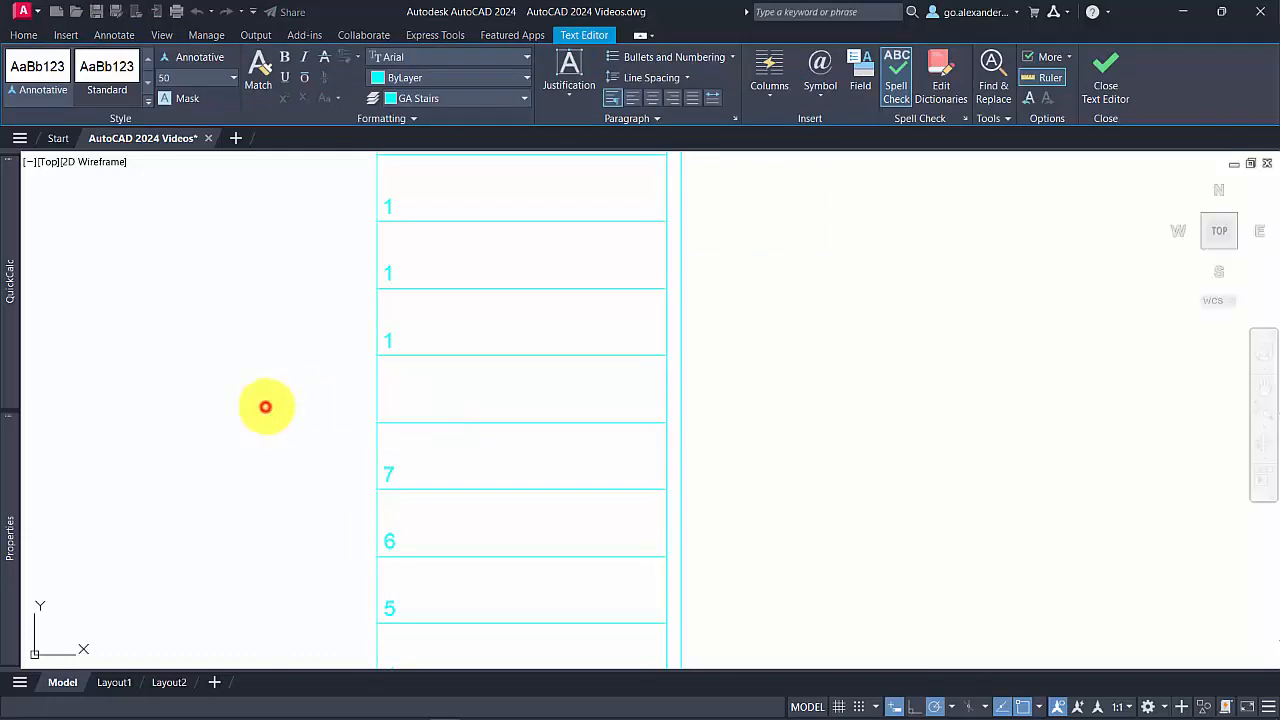
click(393, 342)
click(387, 346)
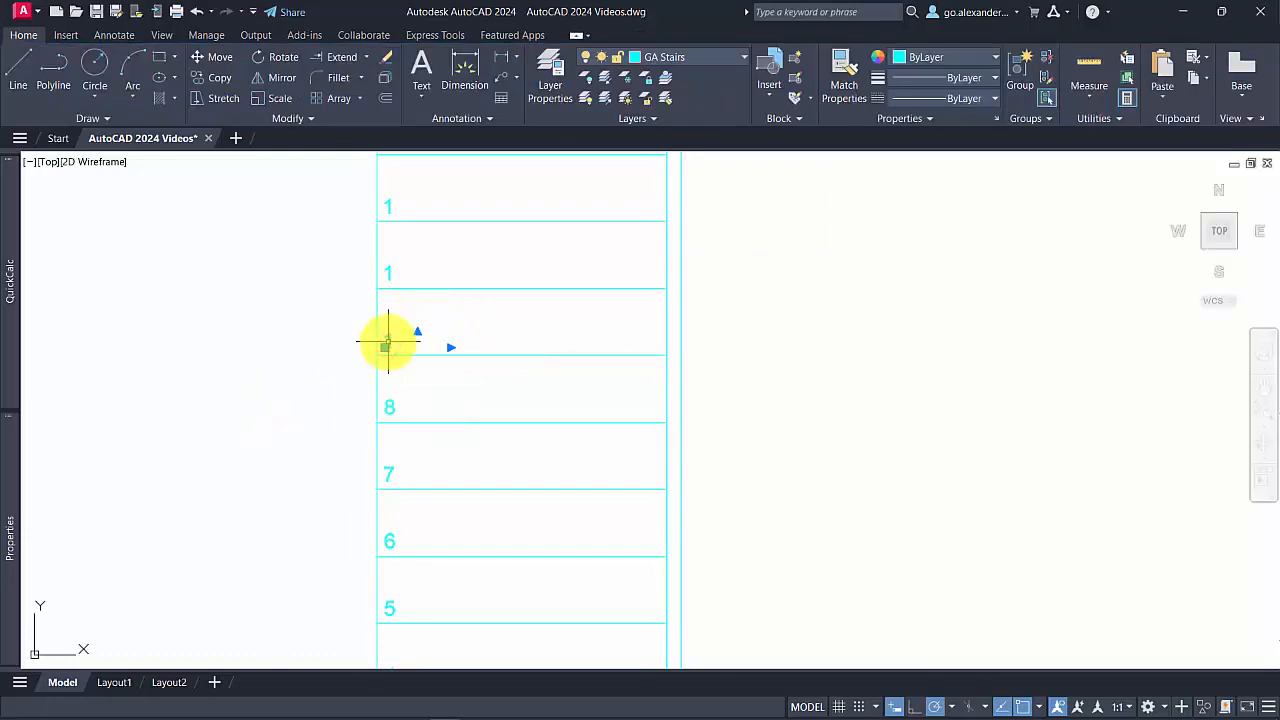
double_click(386, 343)
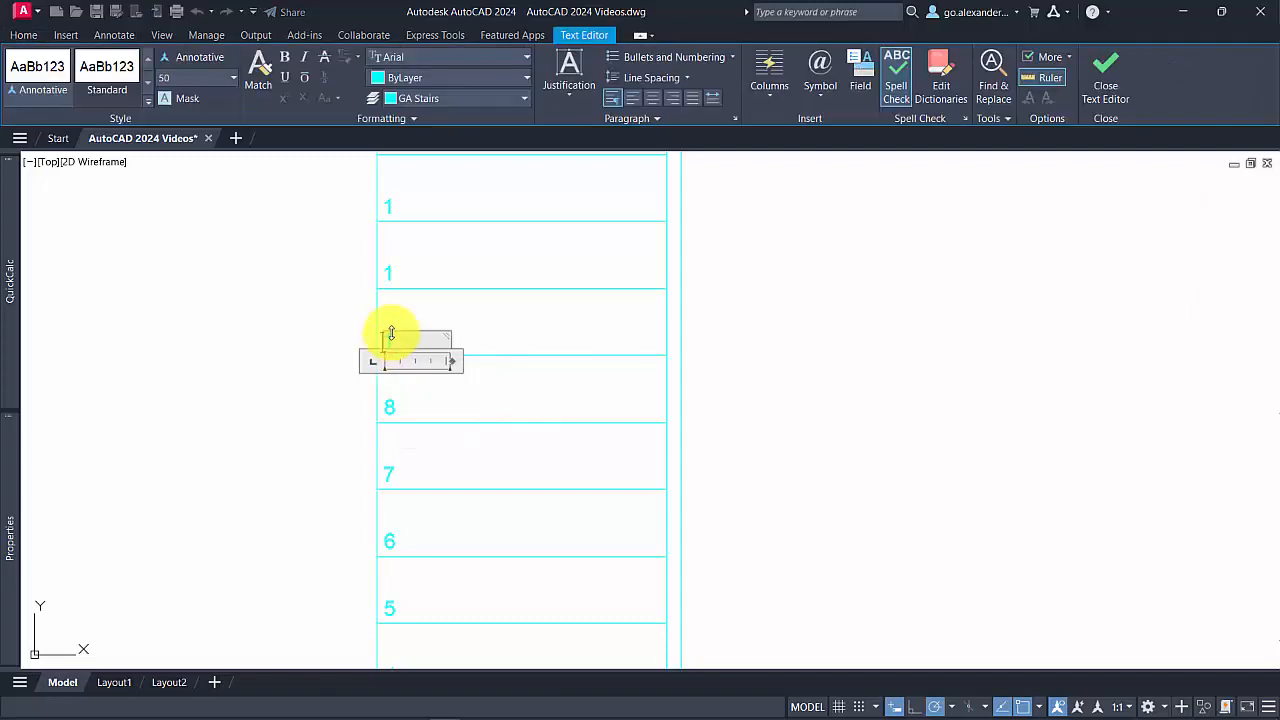
click(288, 395)
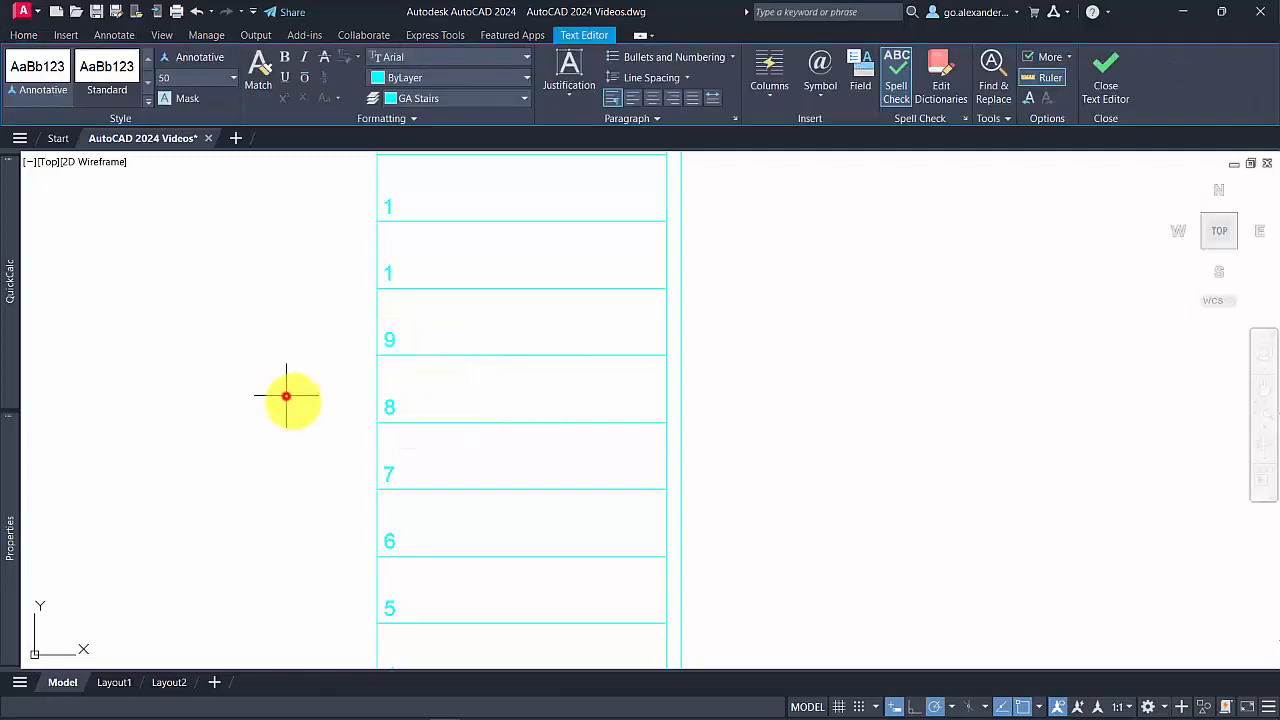
Renumber the two treads directly above tread 9 as 10 and 11
scroll(306, 394, down, 3)
middle_drag(306, 394, 354, 580)
mouse_move(352, 524)
middle_down()
mouse_move(362, 317)
mouse_move(360, 480)
middle_up()
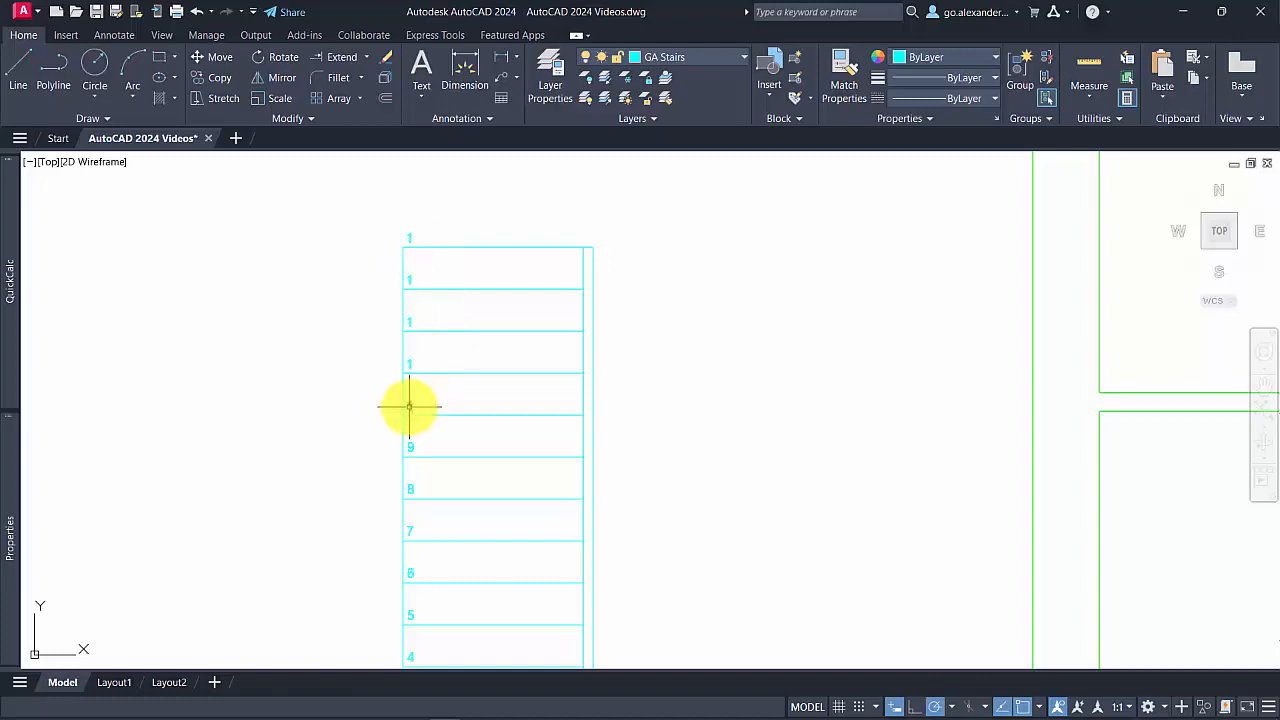
double_click(409, 405)
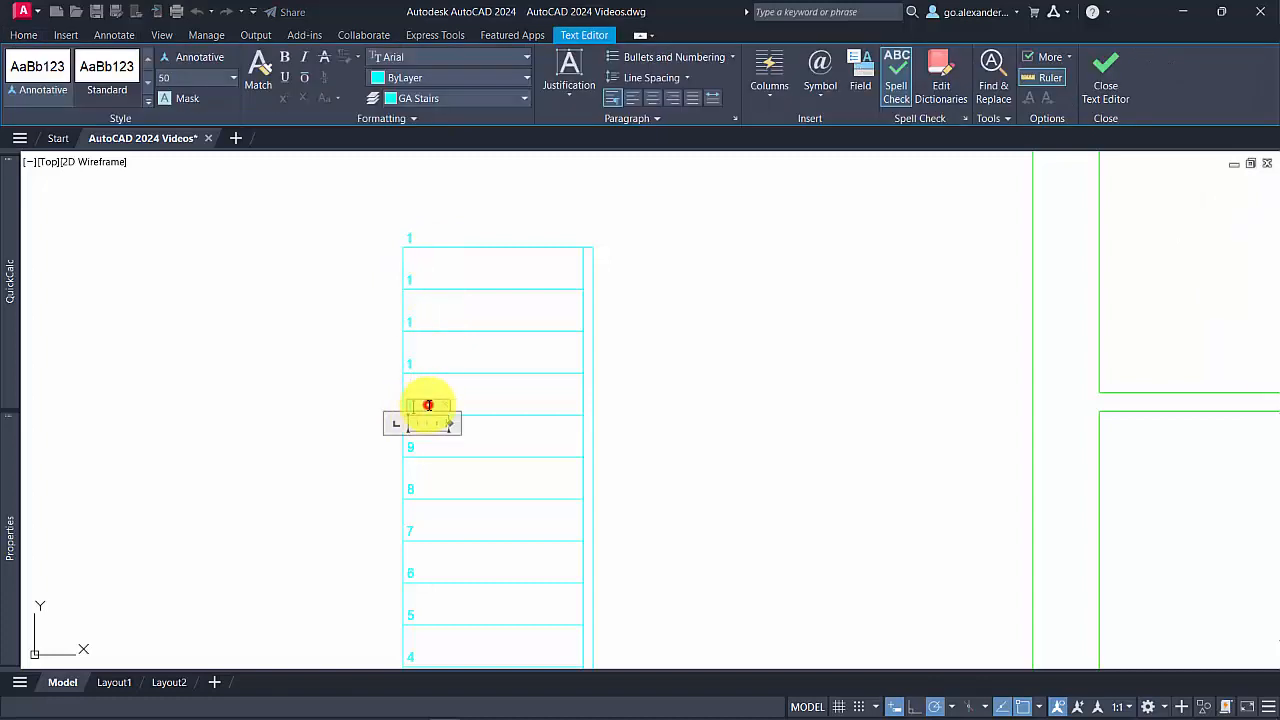
click(409, 372)
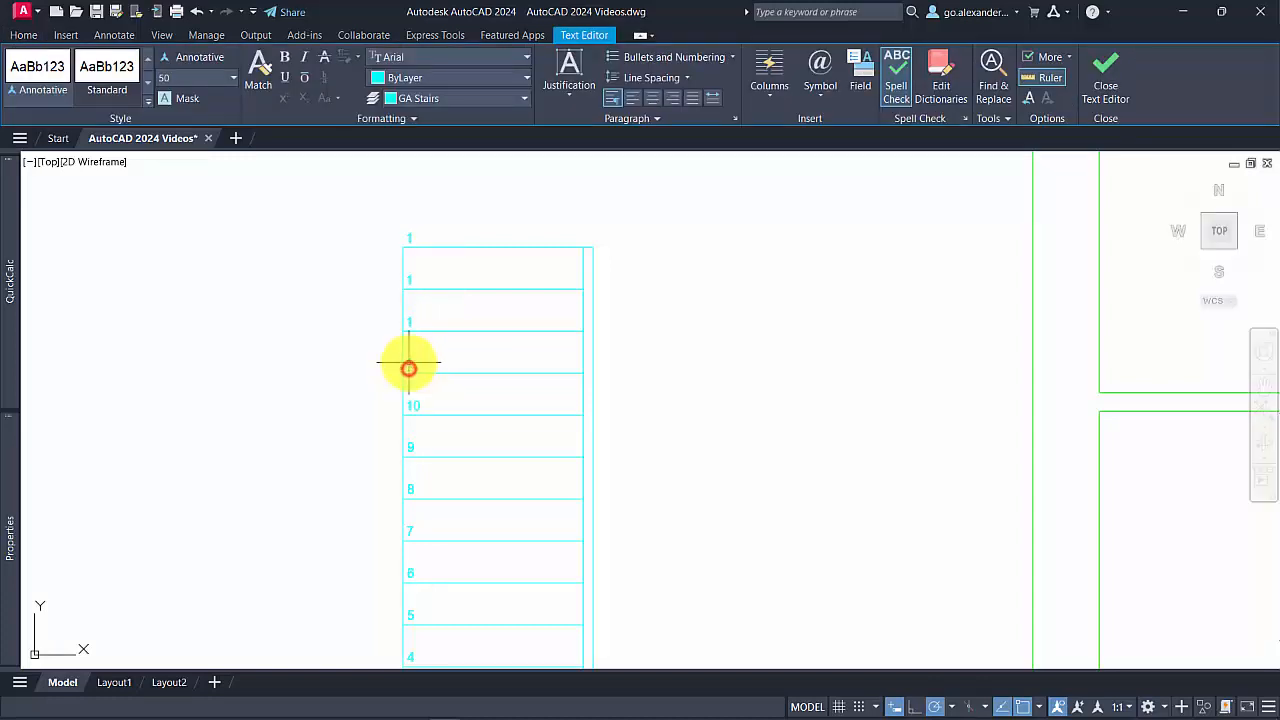
click(409, 364)
double_click(409, 363)
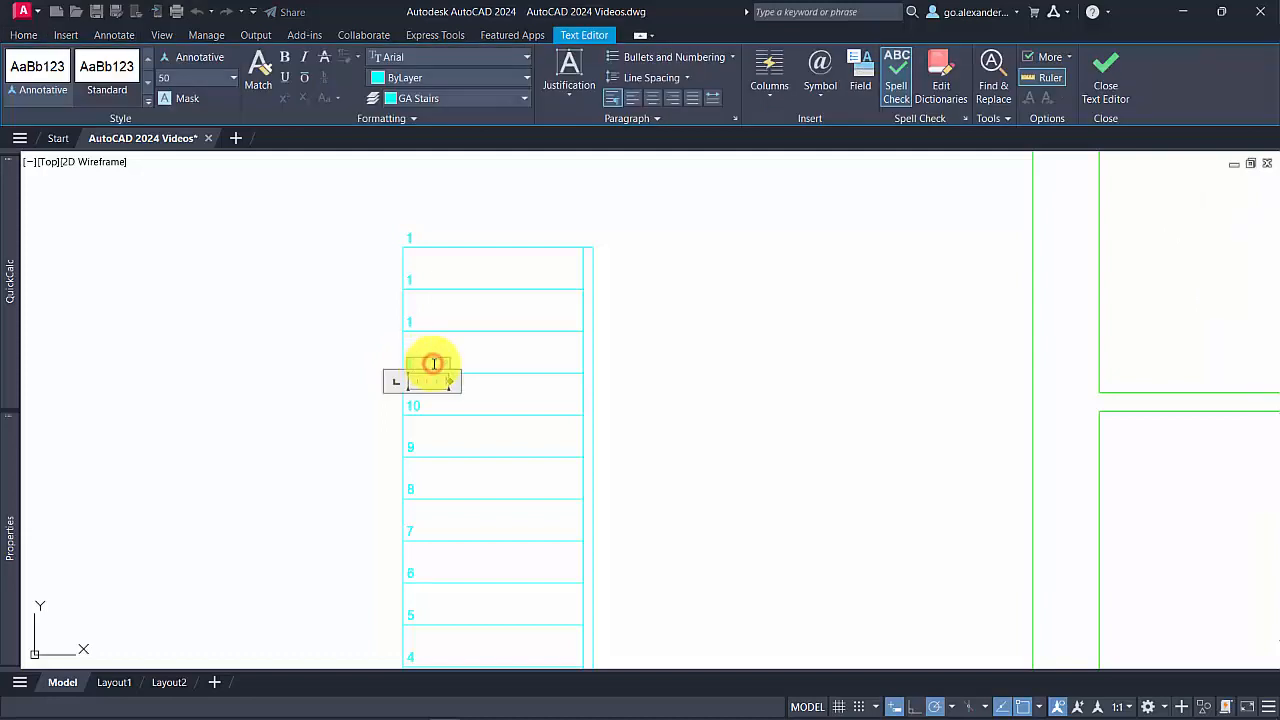
Renumber the remaining treads above tread 11 as 12 and 13, and the number above the stair's top edge as 14
click(409, 334)
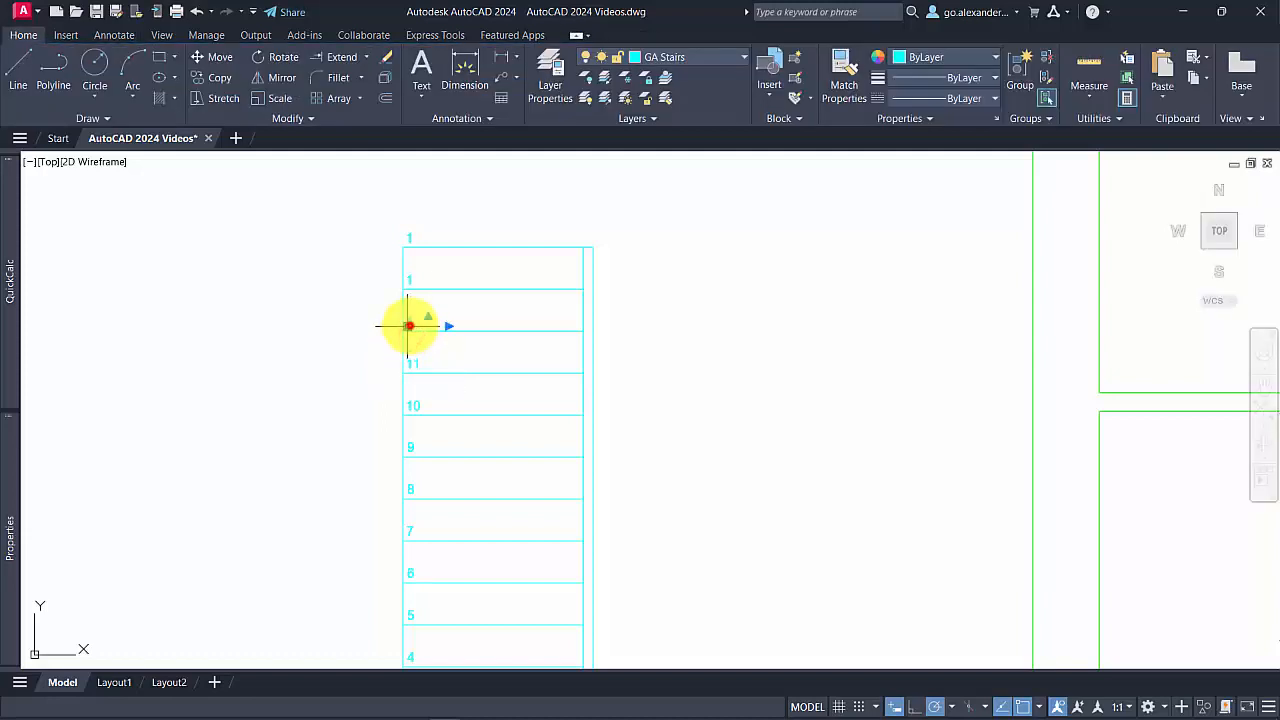
double_click(410, 325)
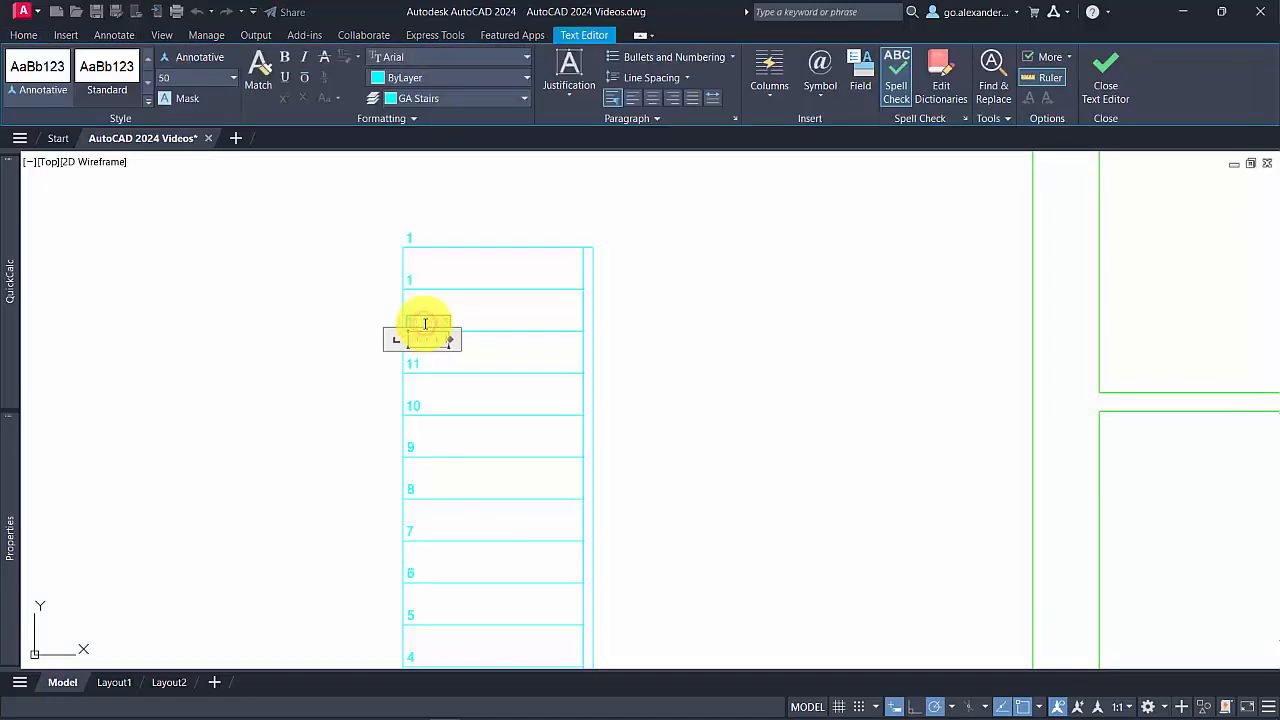
text(12)
click(334, 283)
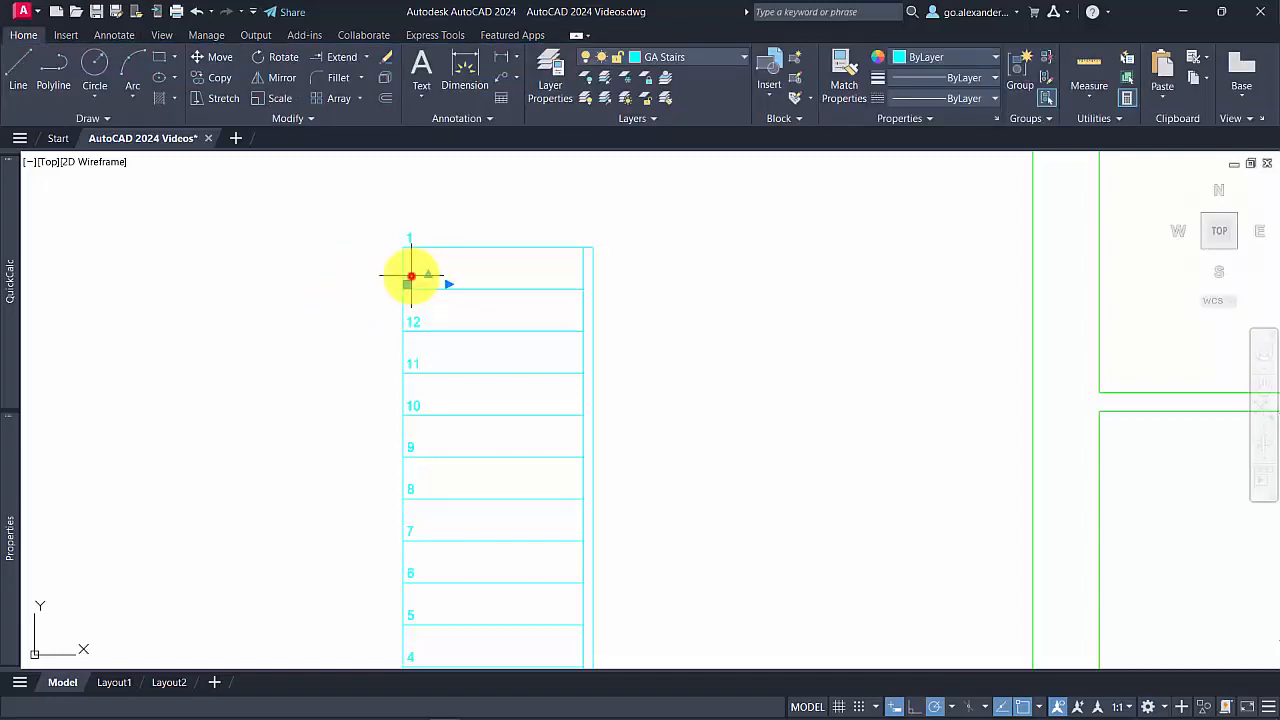
double_click(410, 277)
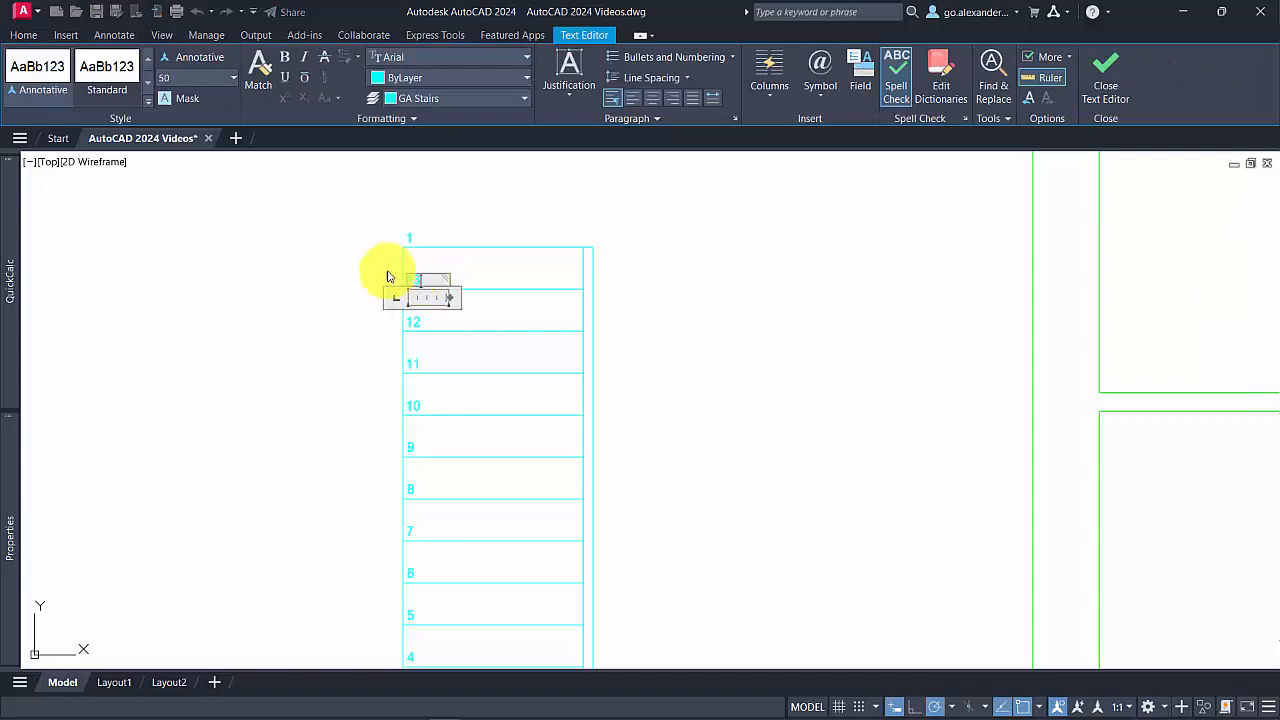
text(13)
click(337, 286)
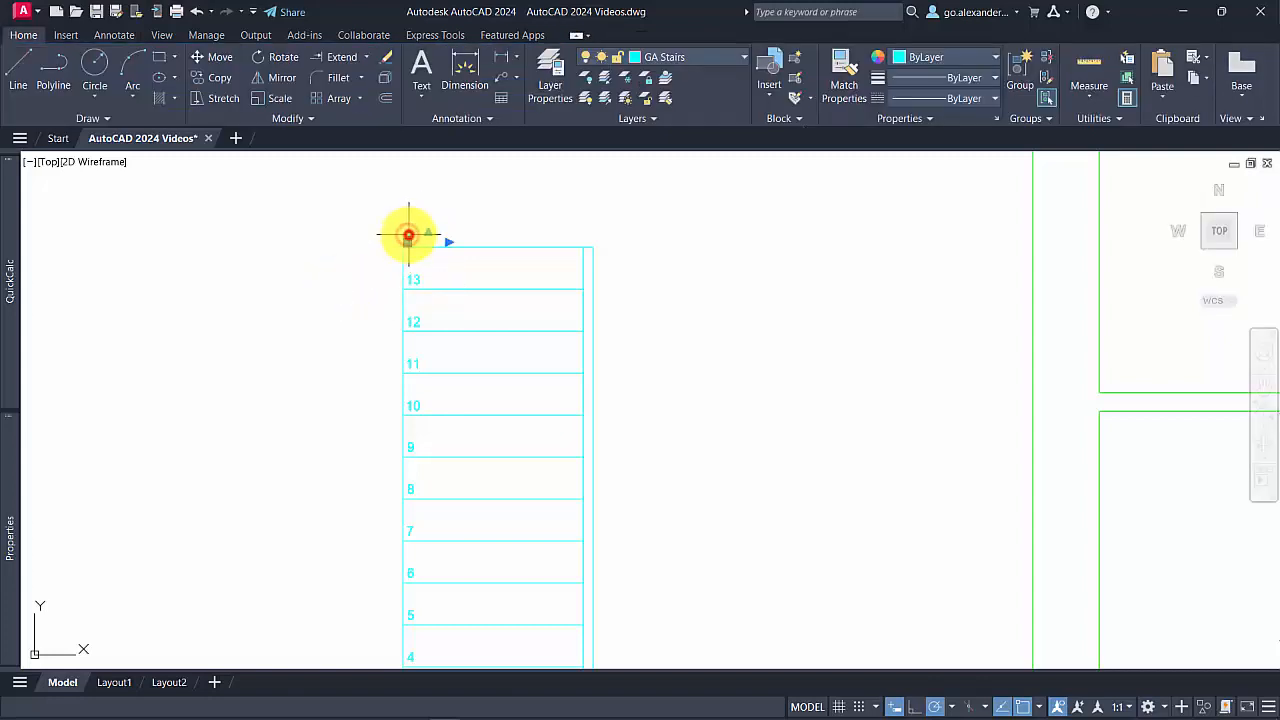
double_click(408, 235)
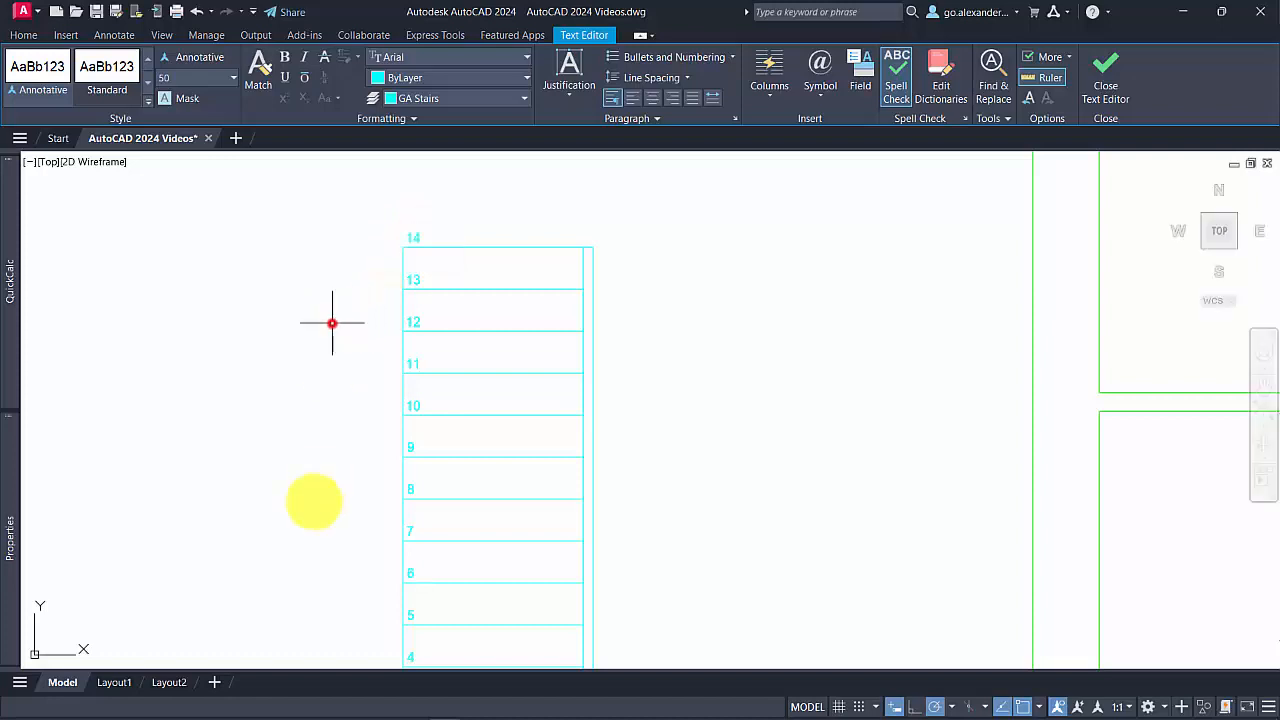
click(311, 503)
scroll(311, 503, down, 4)
middle_drag(311, 503, 354, 445)
scroll(354, 445, down, 2)
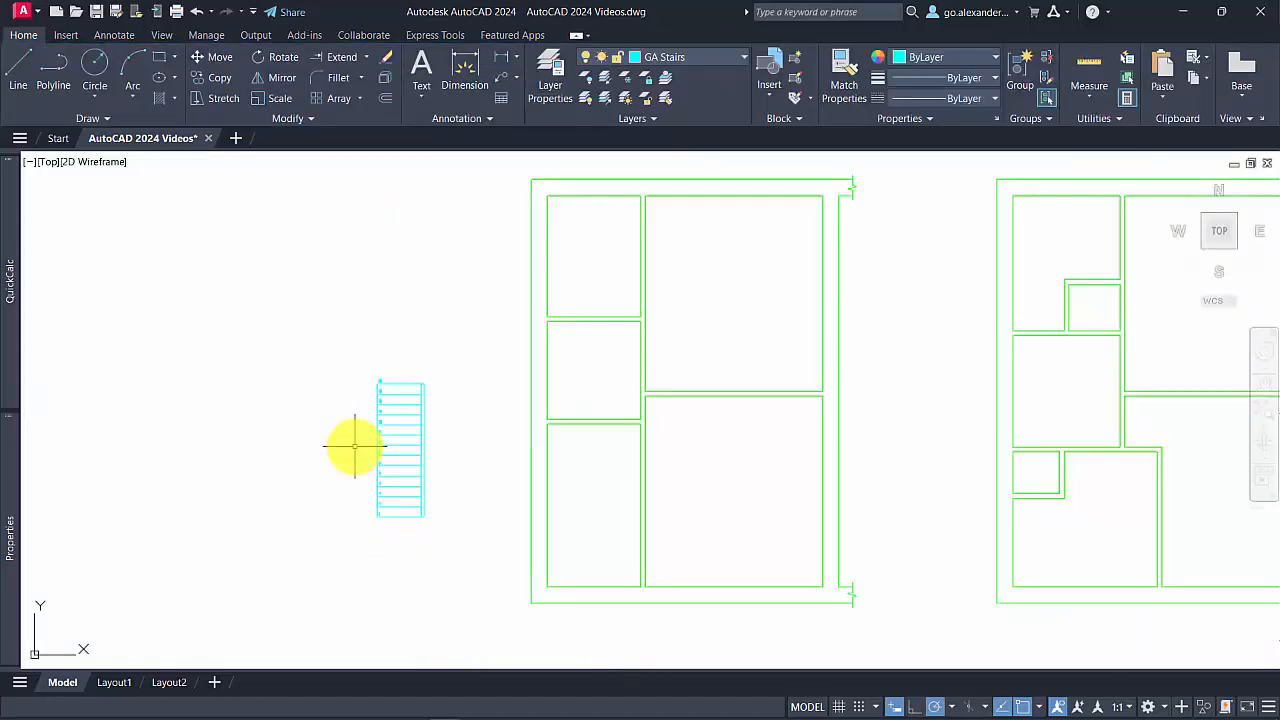
scroll(354, 445, down, 2)
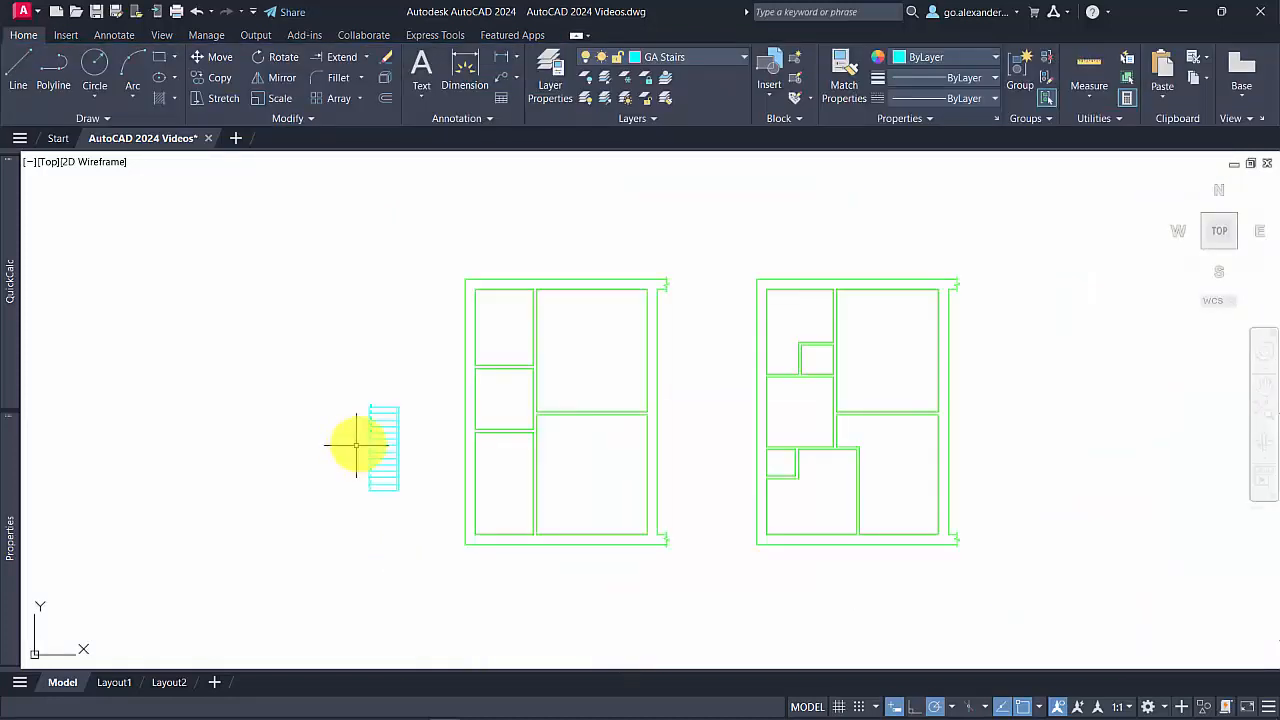
scroll(374, 430, up, 4)
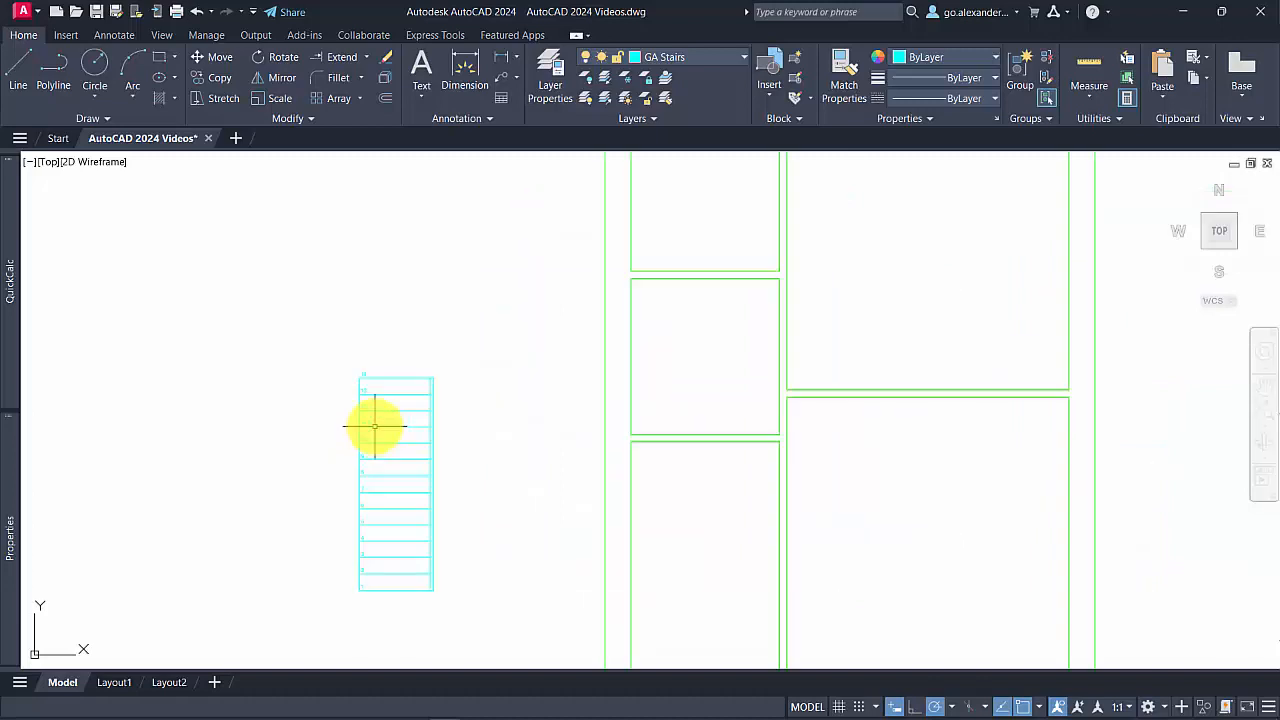
click(348, 342)
click(553, 631)
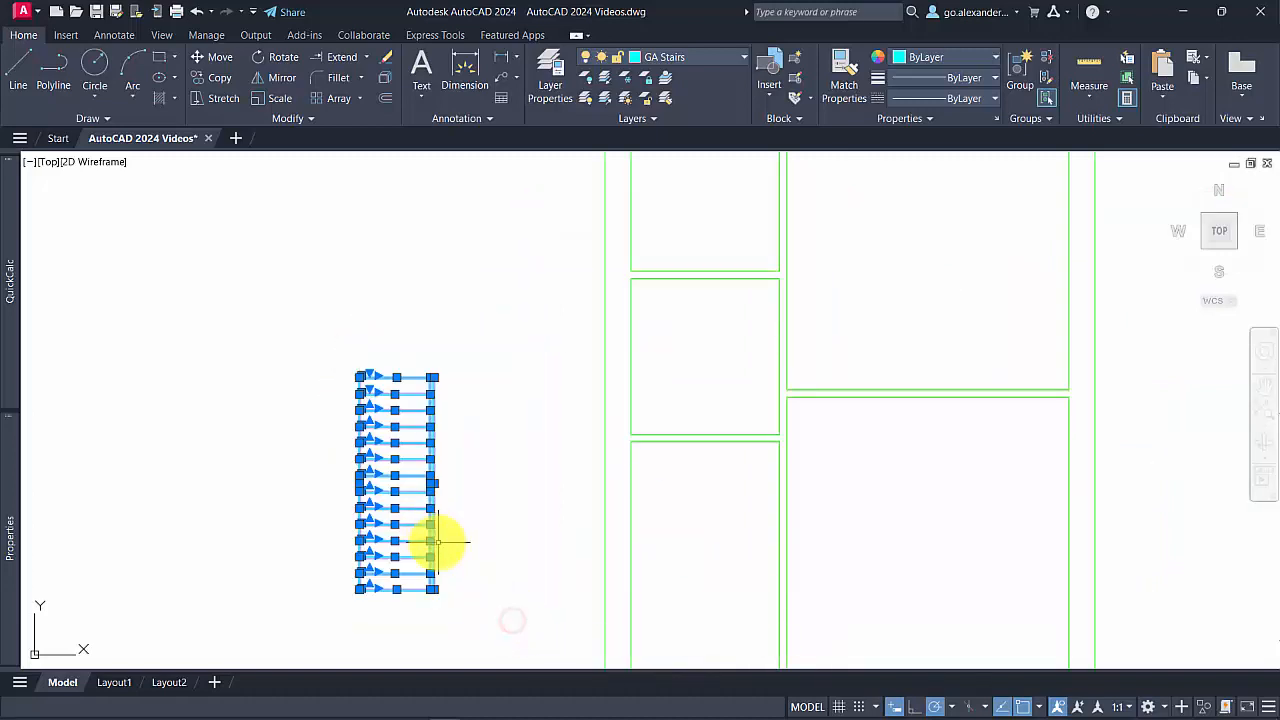
key(Escape)
Delete the vertical line along the numbered edge of the original staircase
scroll(354, 573, up, 5)
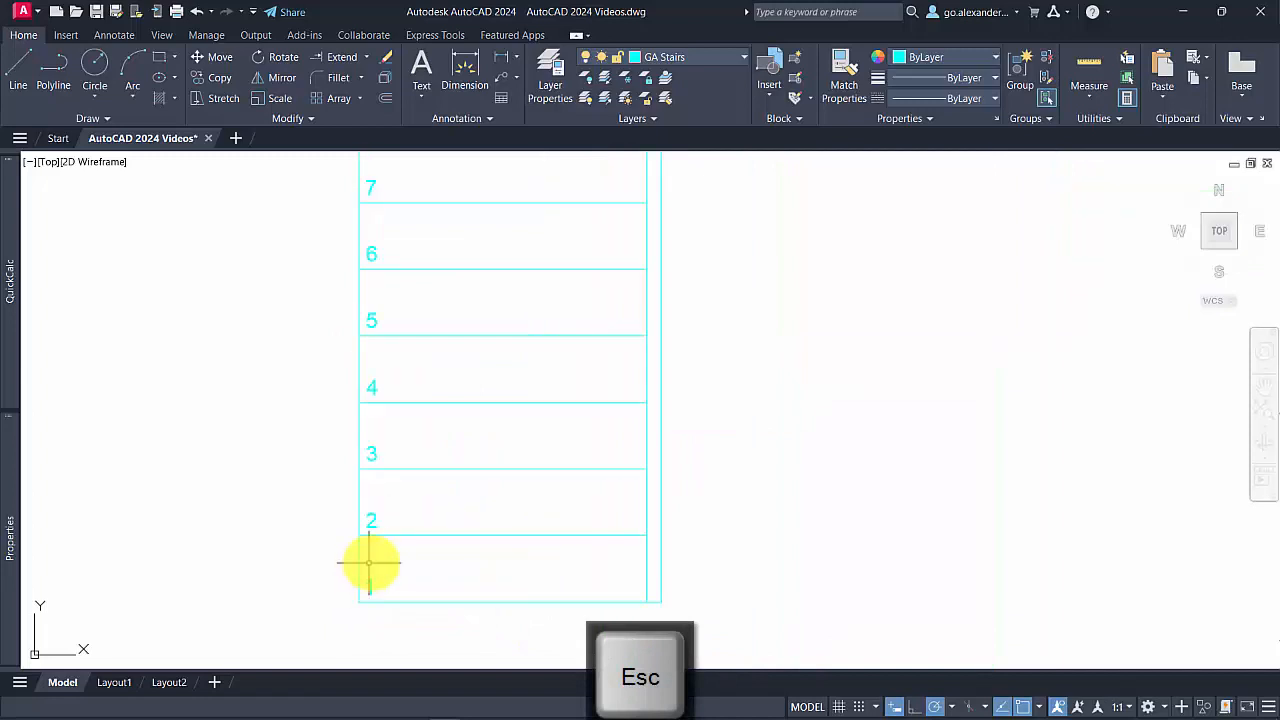
click(380, 553)
click(298, 552)
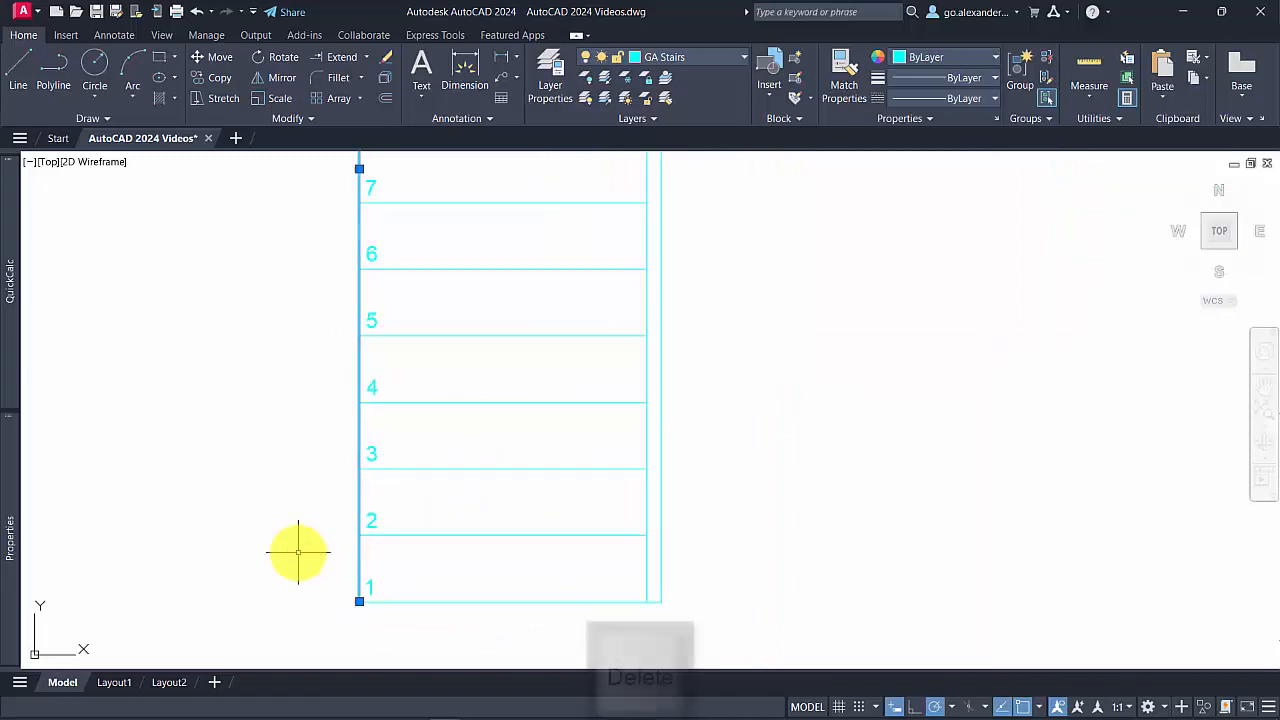
key(Delete)
scroll(298, 552, down, 6)
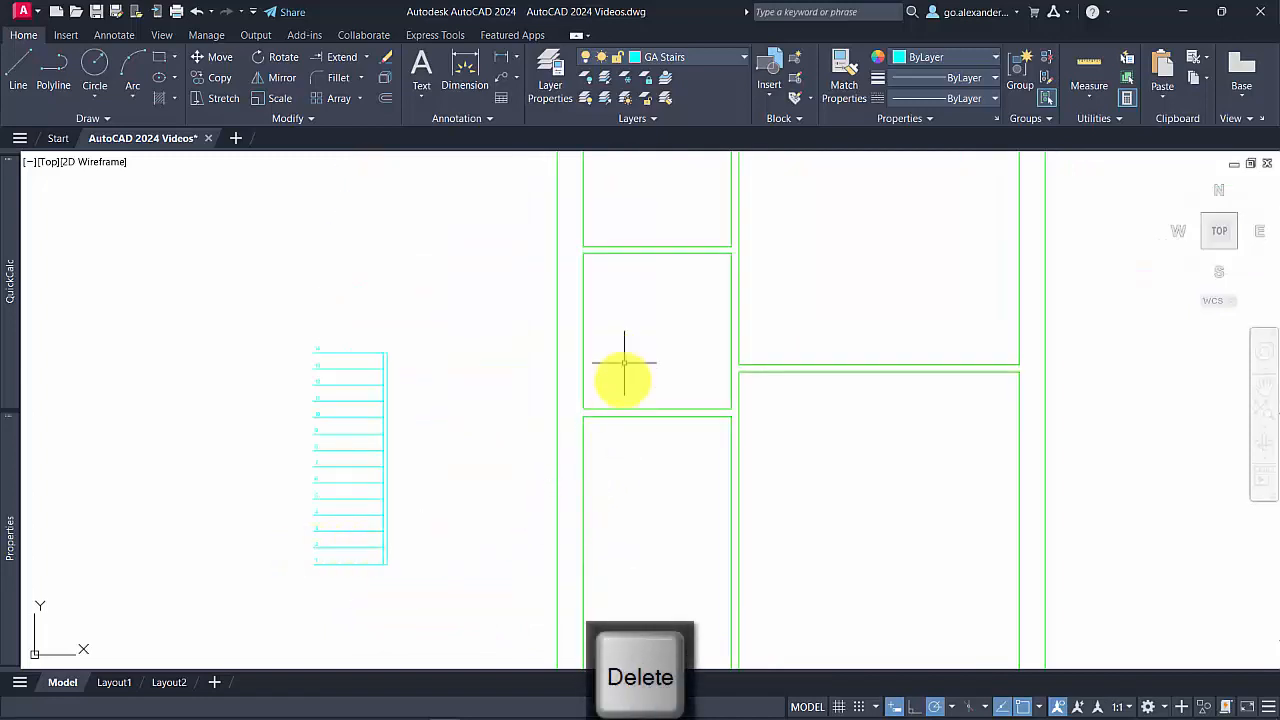
Copy the whole staircase by its lower-left corner onto the left external wall's inner face in both floor plans, viewing the object snap modes before ending
scroll(581, 517, down, 2)
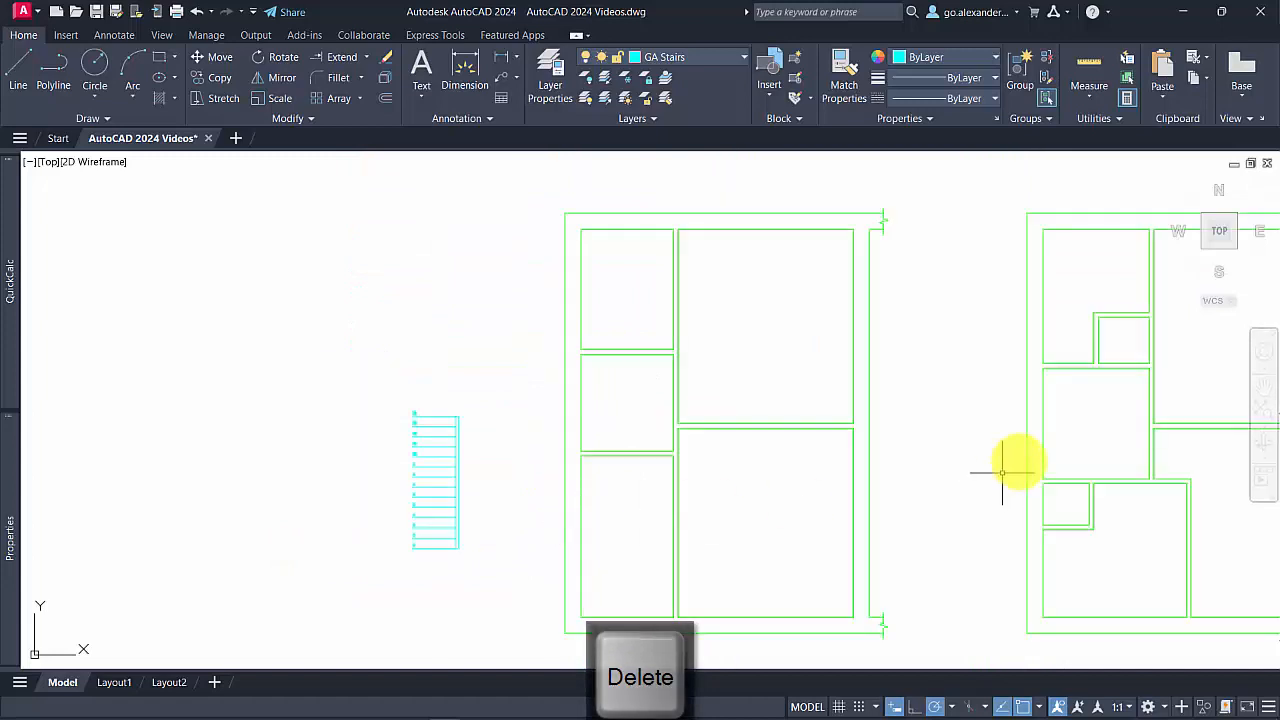
scroll(354, 343, up, 2)
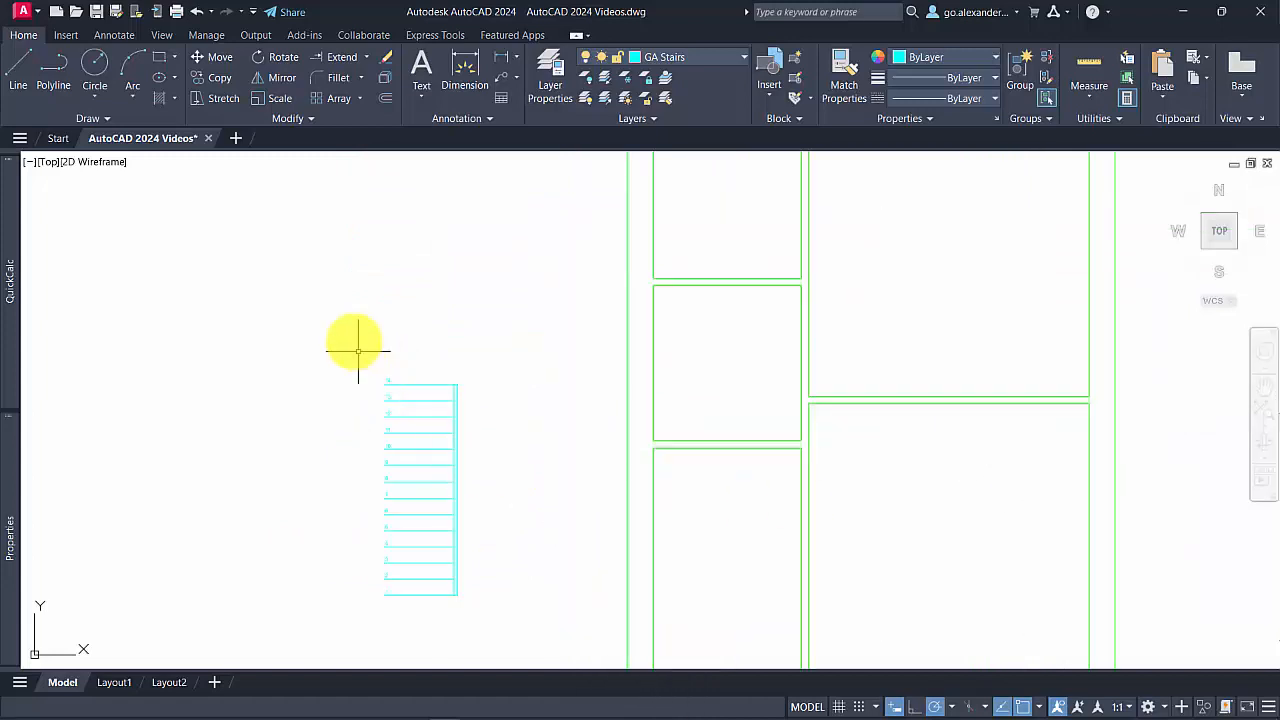
click(354, 318)
click(476, 603)
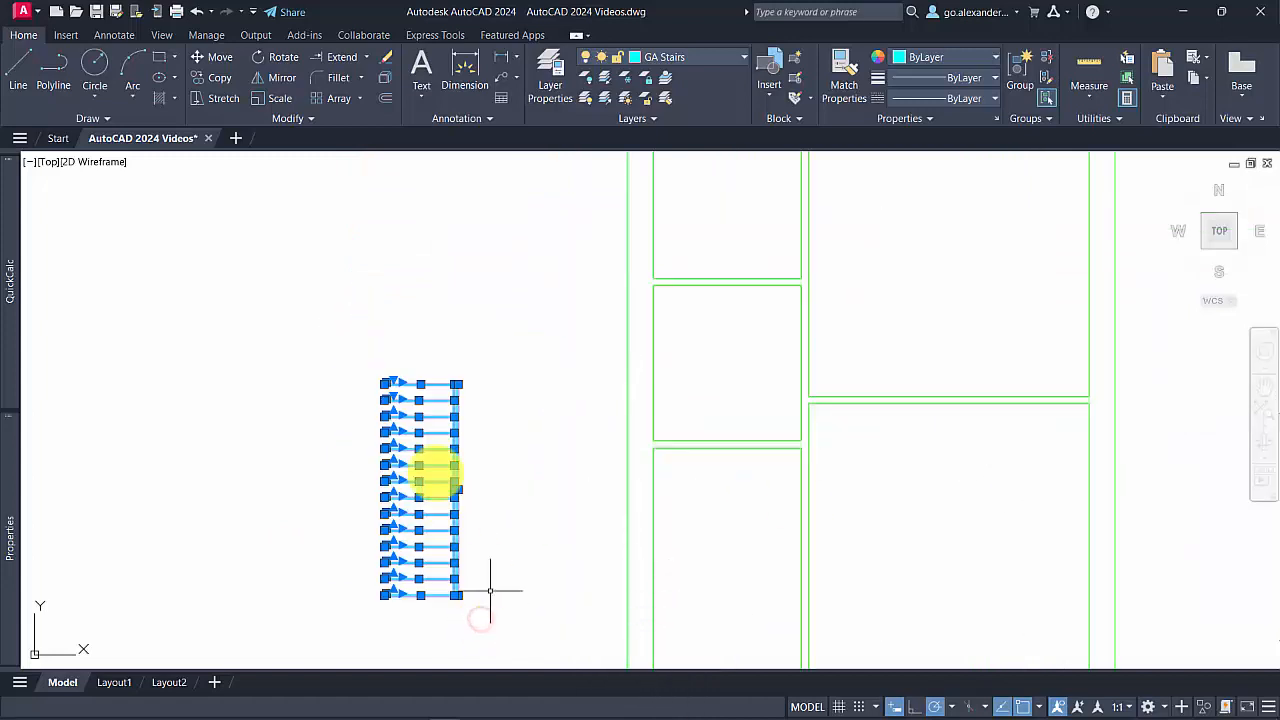
click(203, 77)
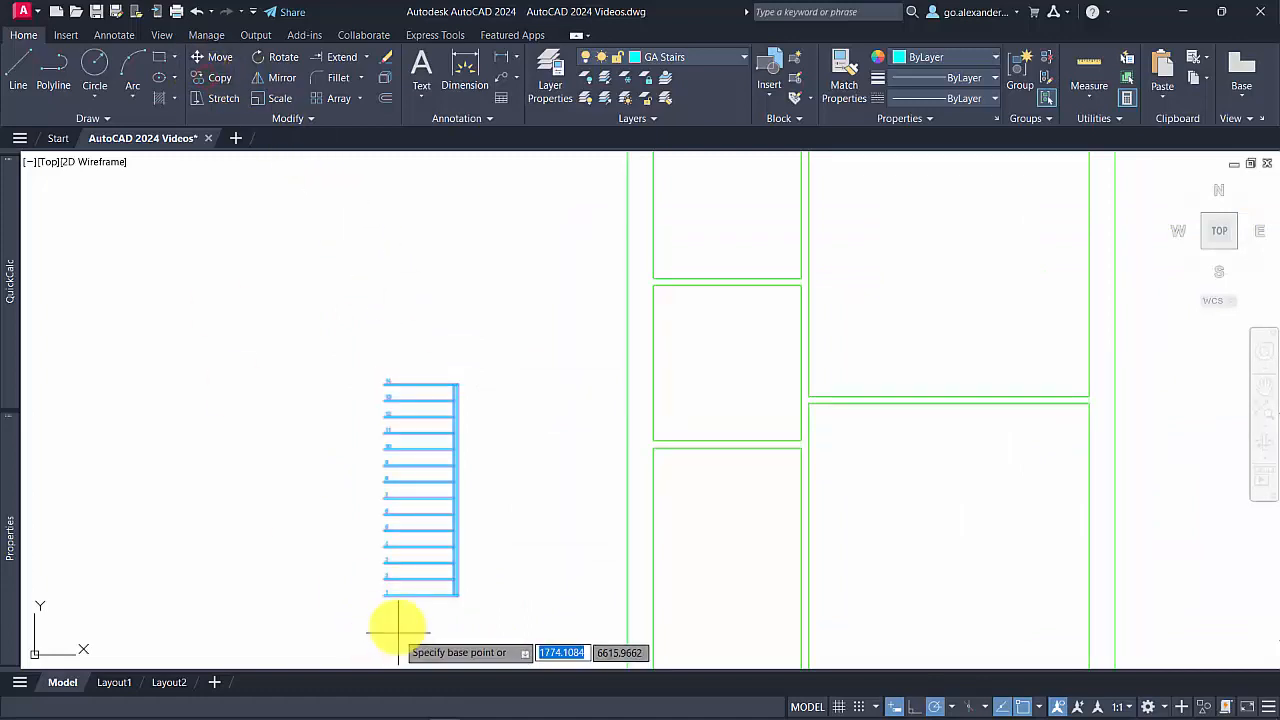
click(381, 600)
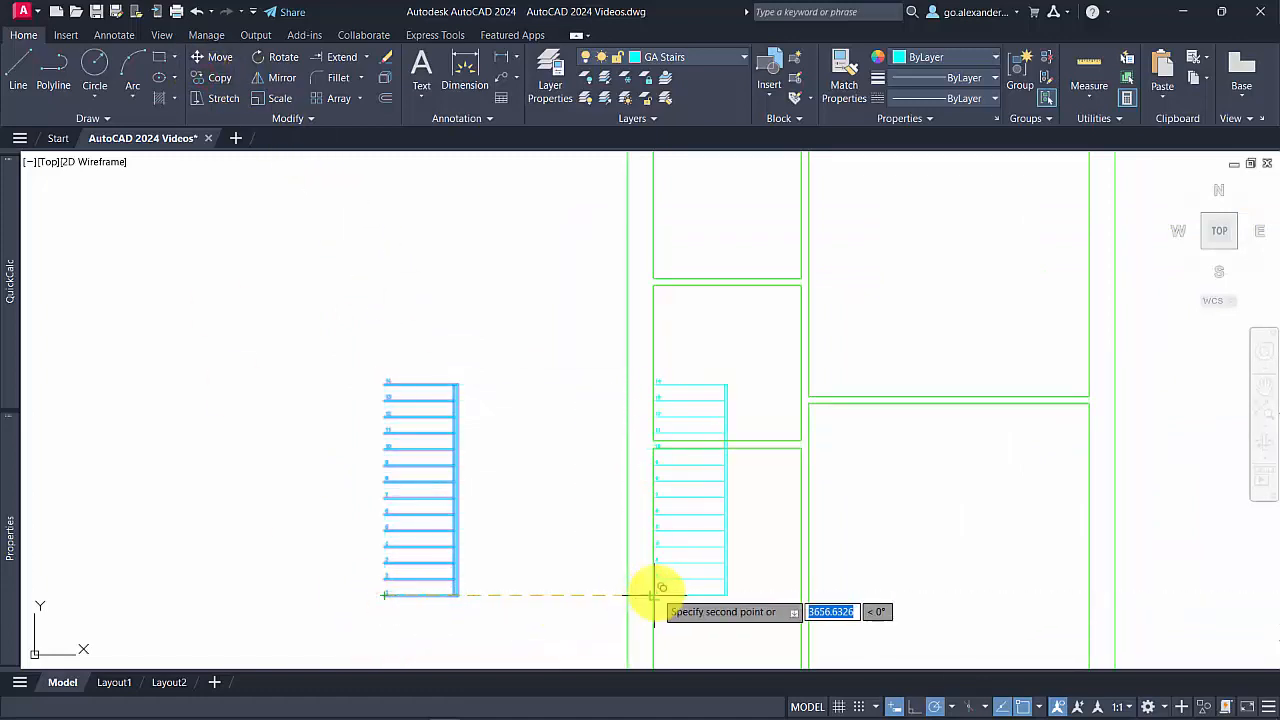
scroll(655, 594, down, 5)
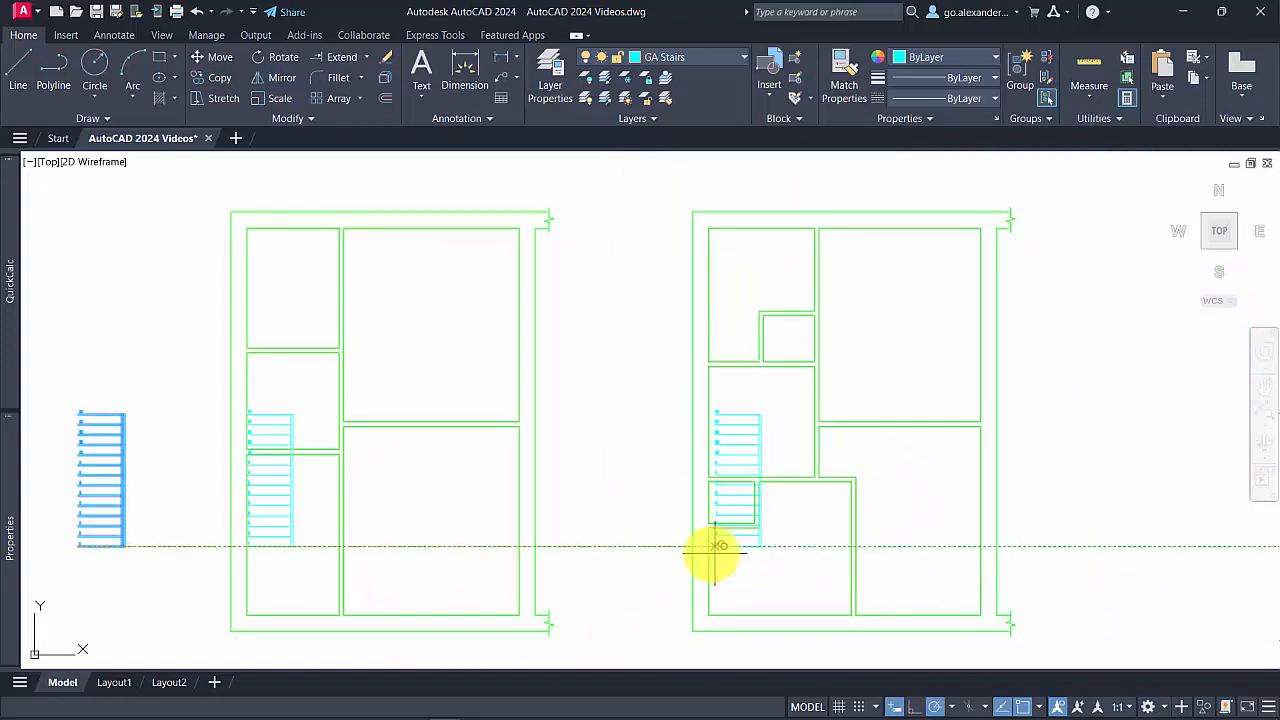
click(710, 552)
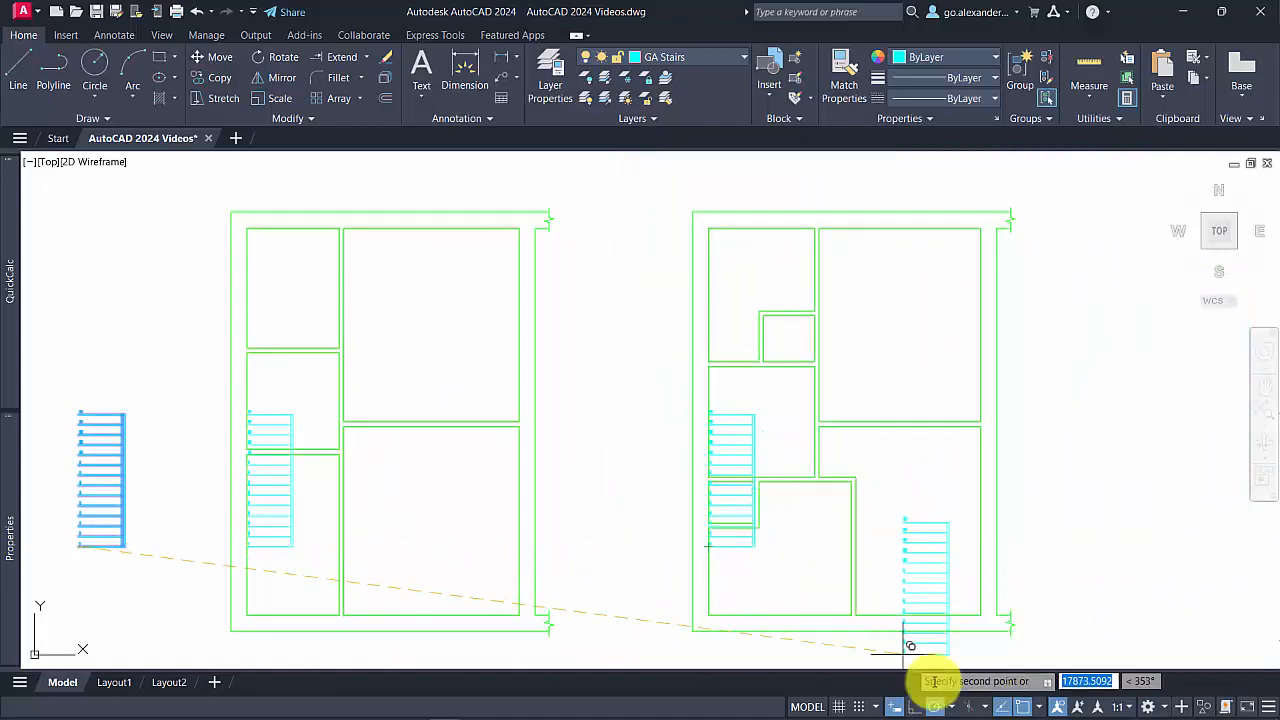
right_click(1025, 707)
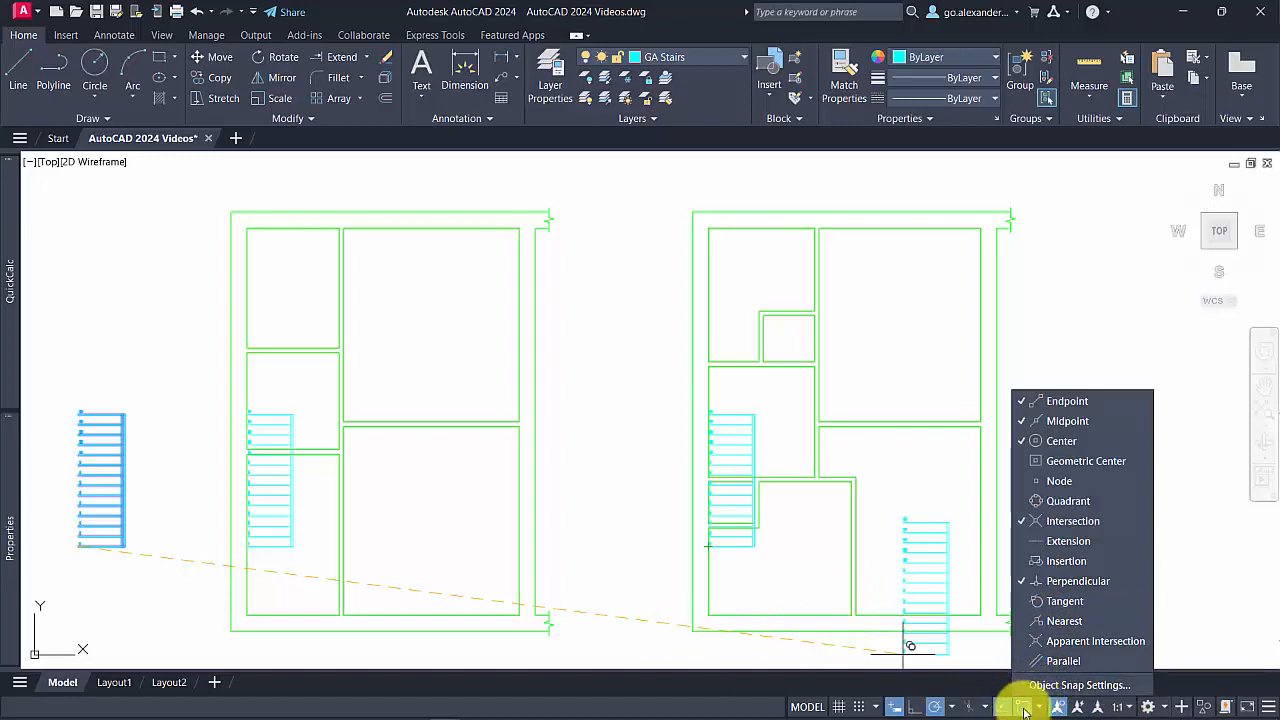
key(Escape)
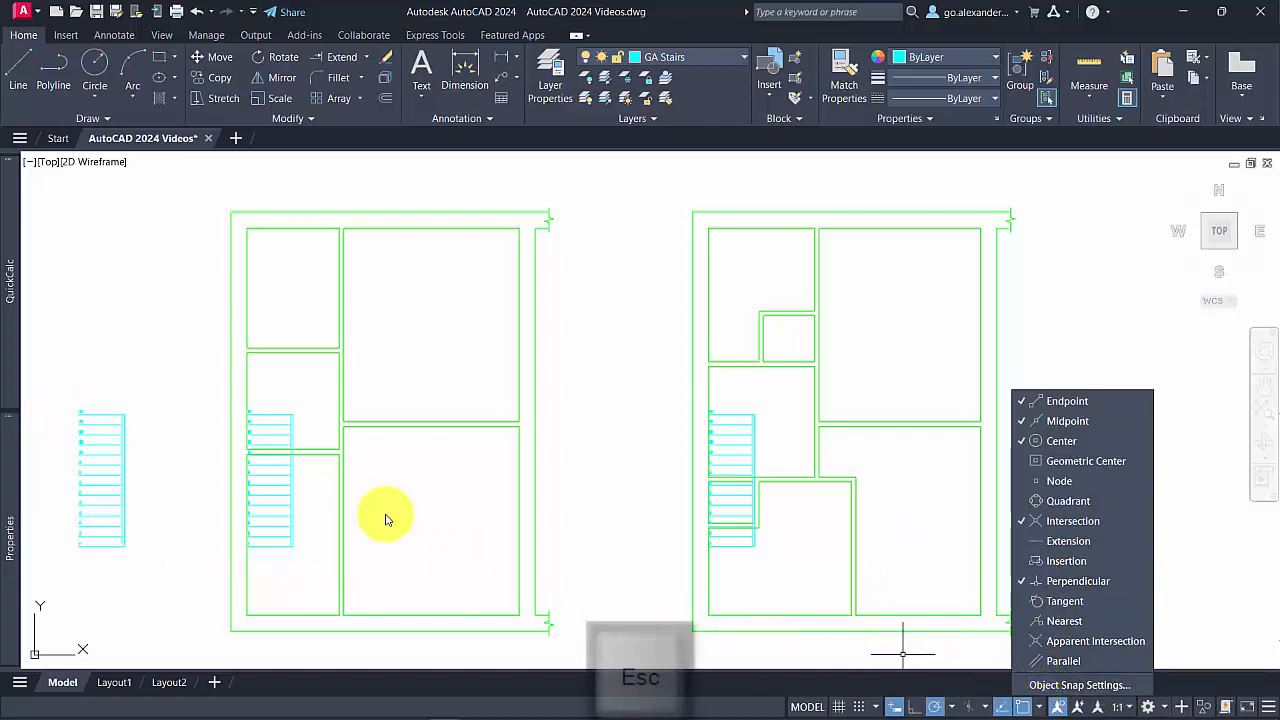
click(640, 500)
Delete the top treads and numbers 10 to 14 from the stair copy in the first floor plan
scroll(760, 520, down, 2)
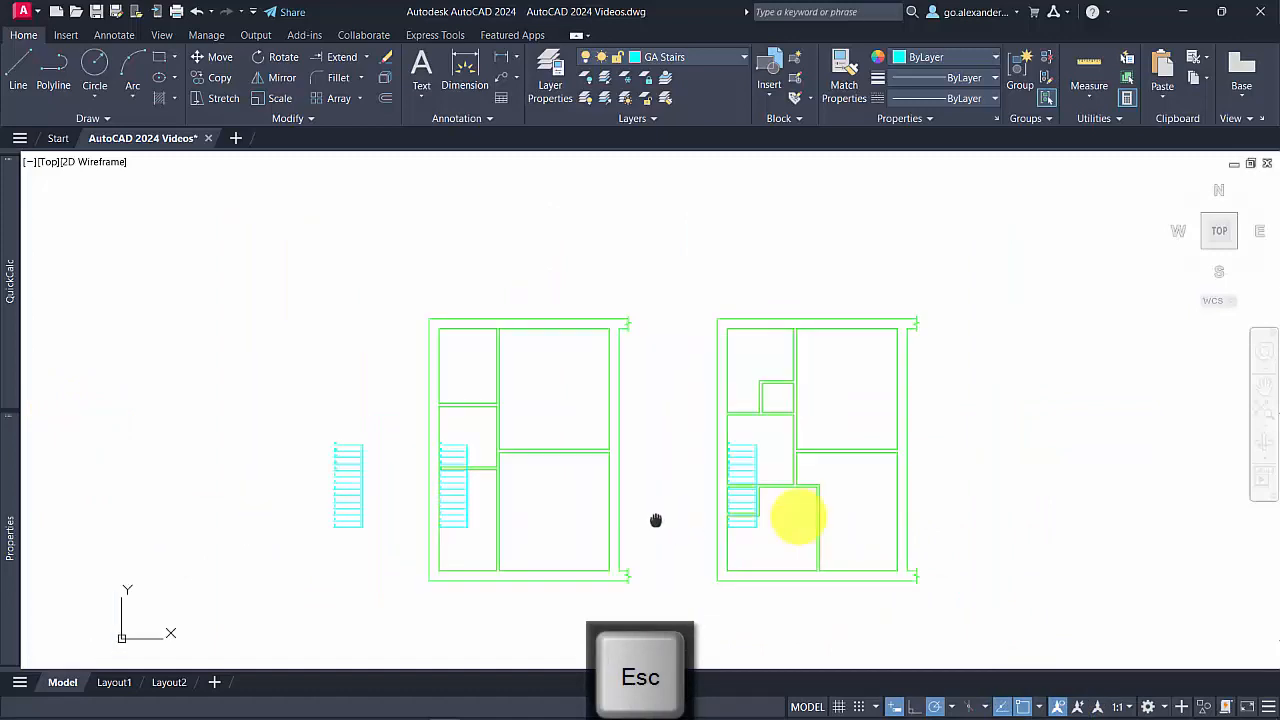
scroll(691, 491, up, 8)
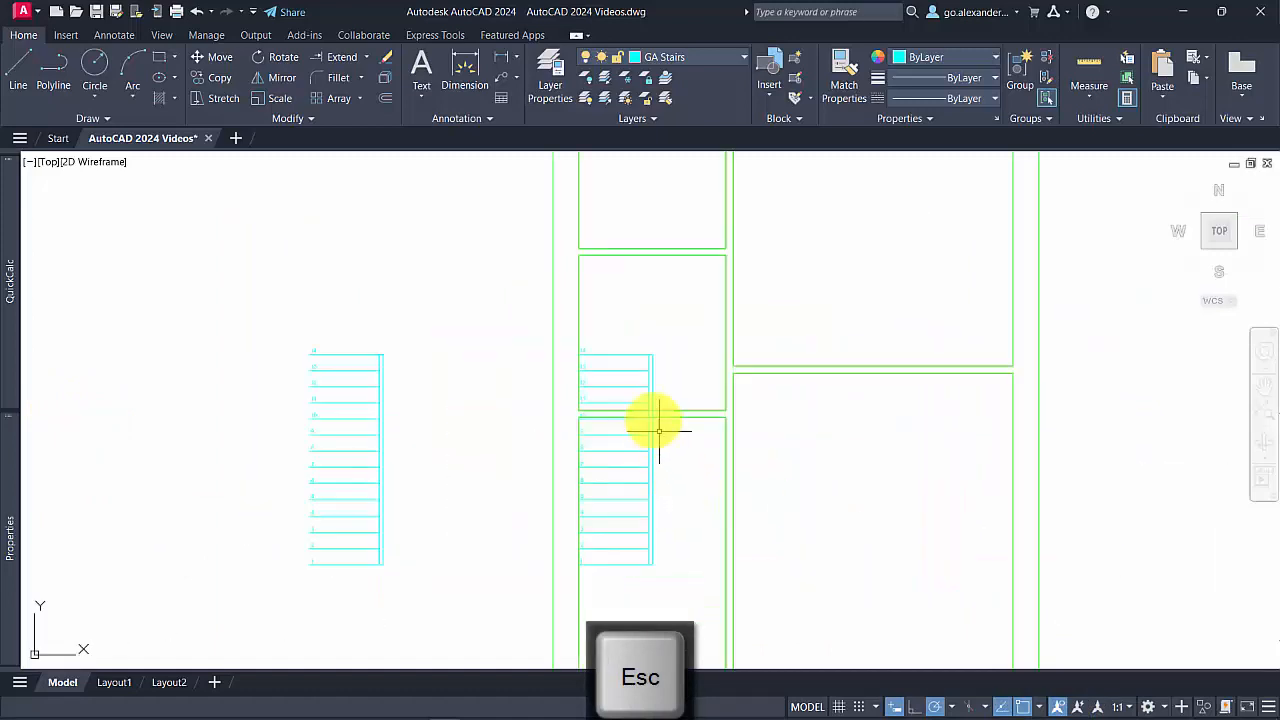
click(448, 219)
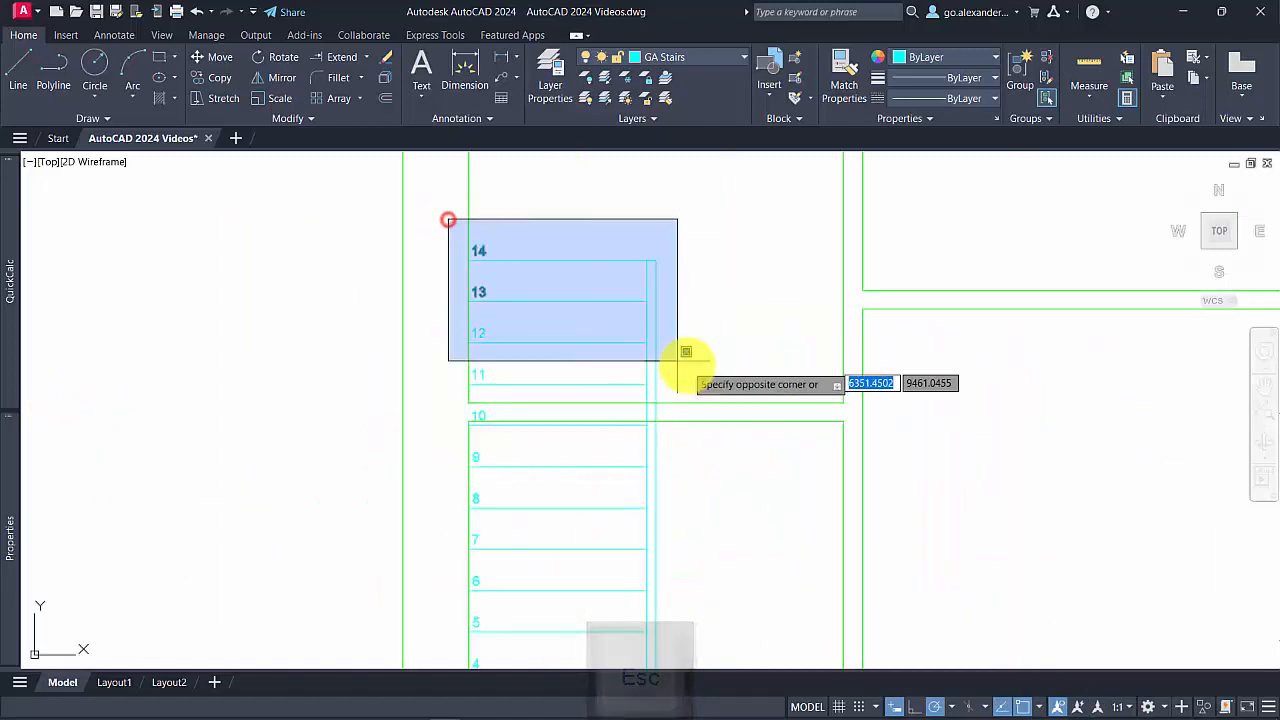
click(717, 428)
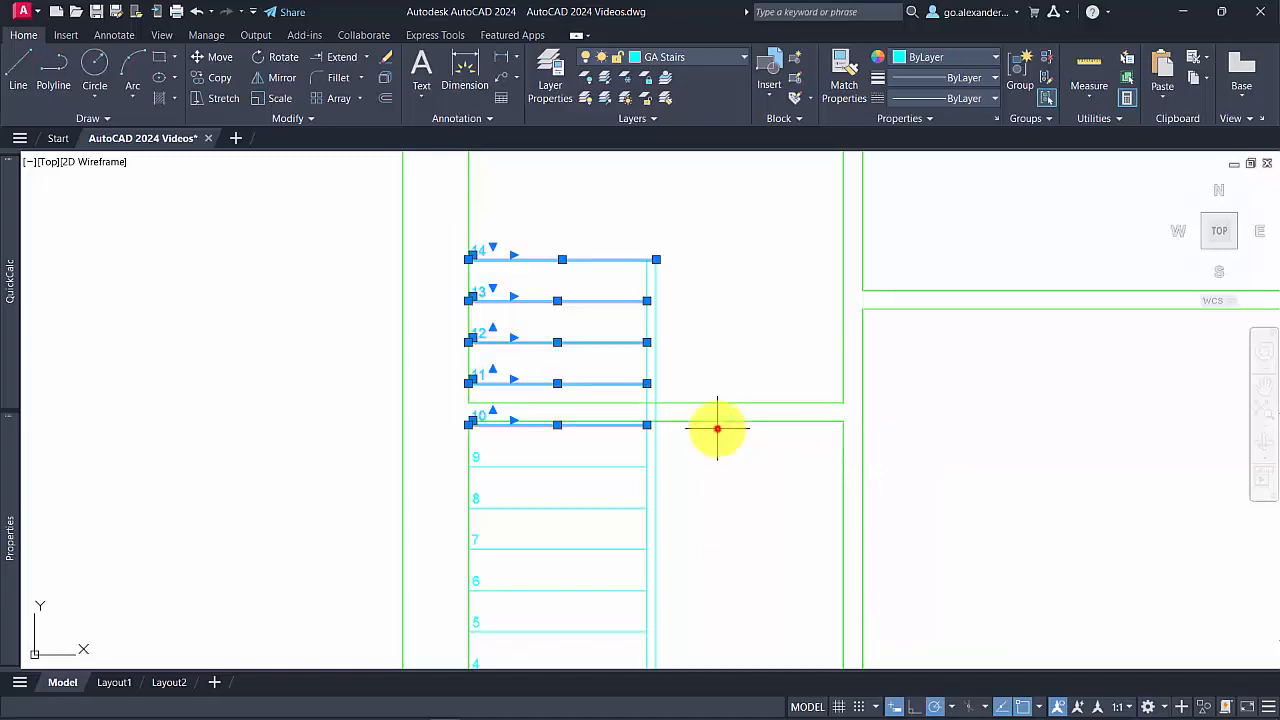
key(Delete)
scroll(660, 455, down, 2)
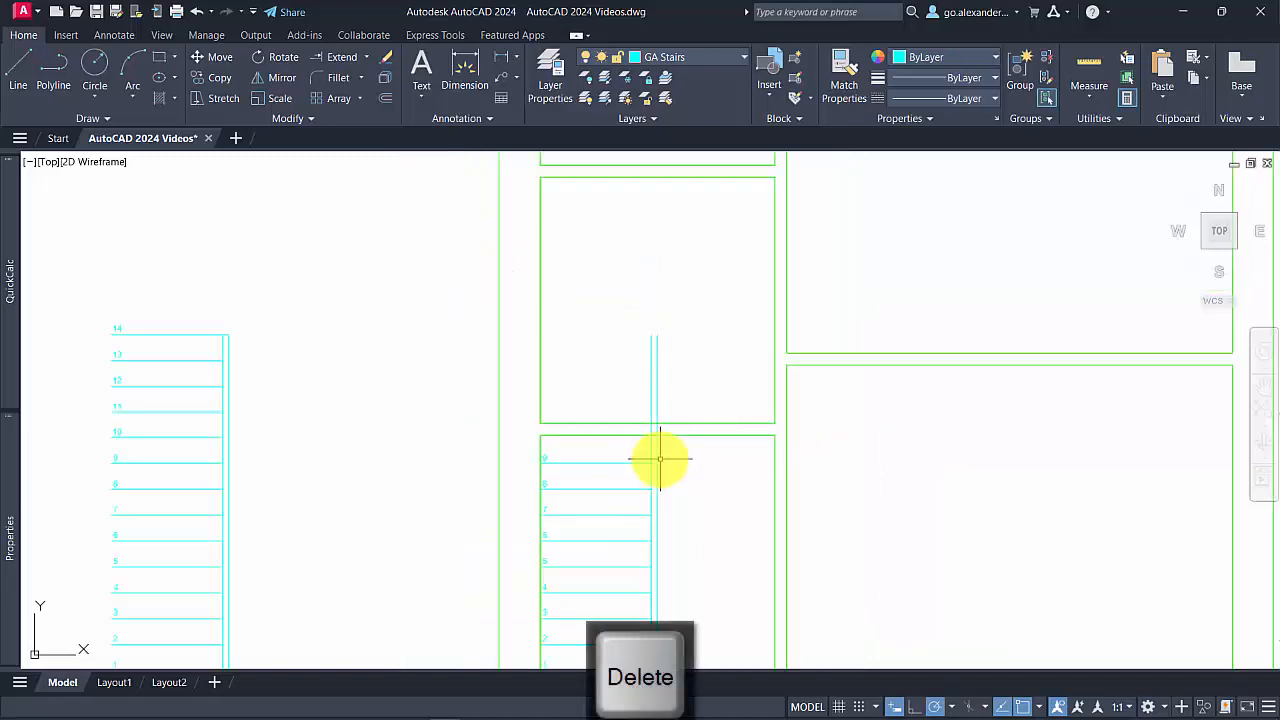
Stretch the upper ends of the first plan's two vertical stair side lines down to the lower face of the cross wall
scroll(691, 451, up, 2)
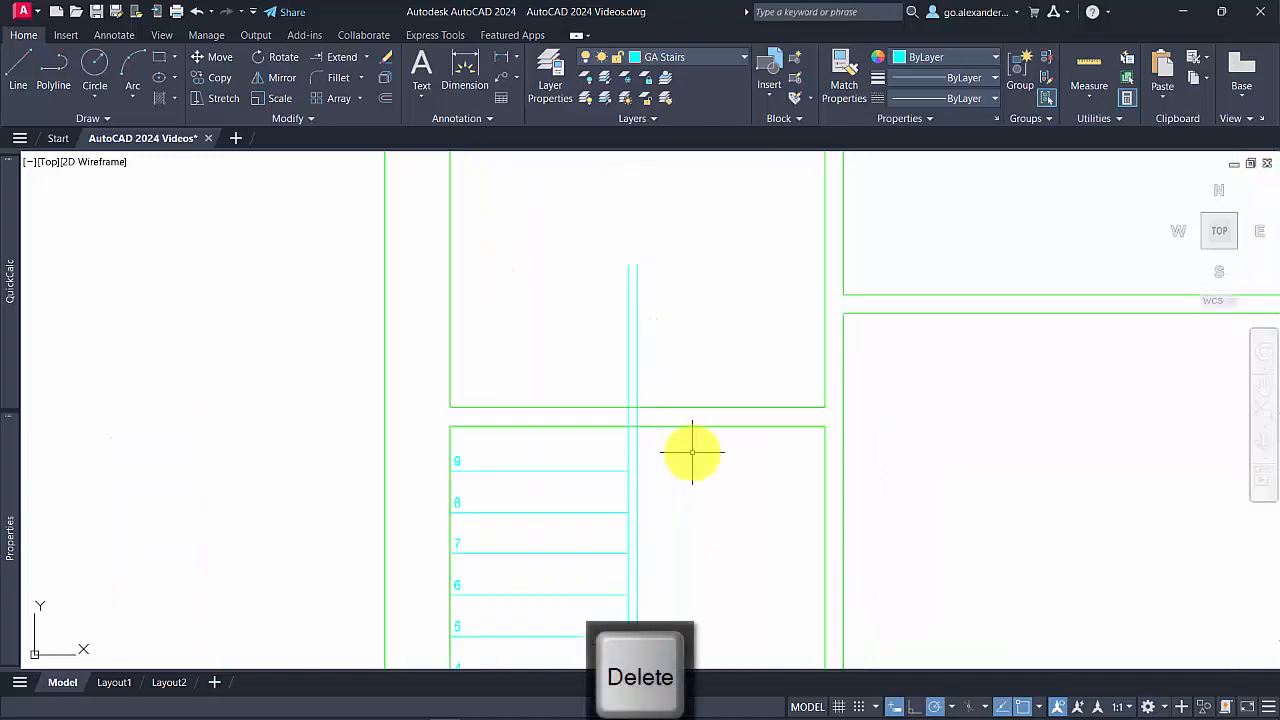
click(223, 98)
click(698, 284)
click(594, 251)
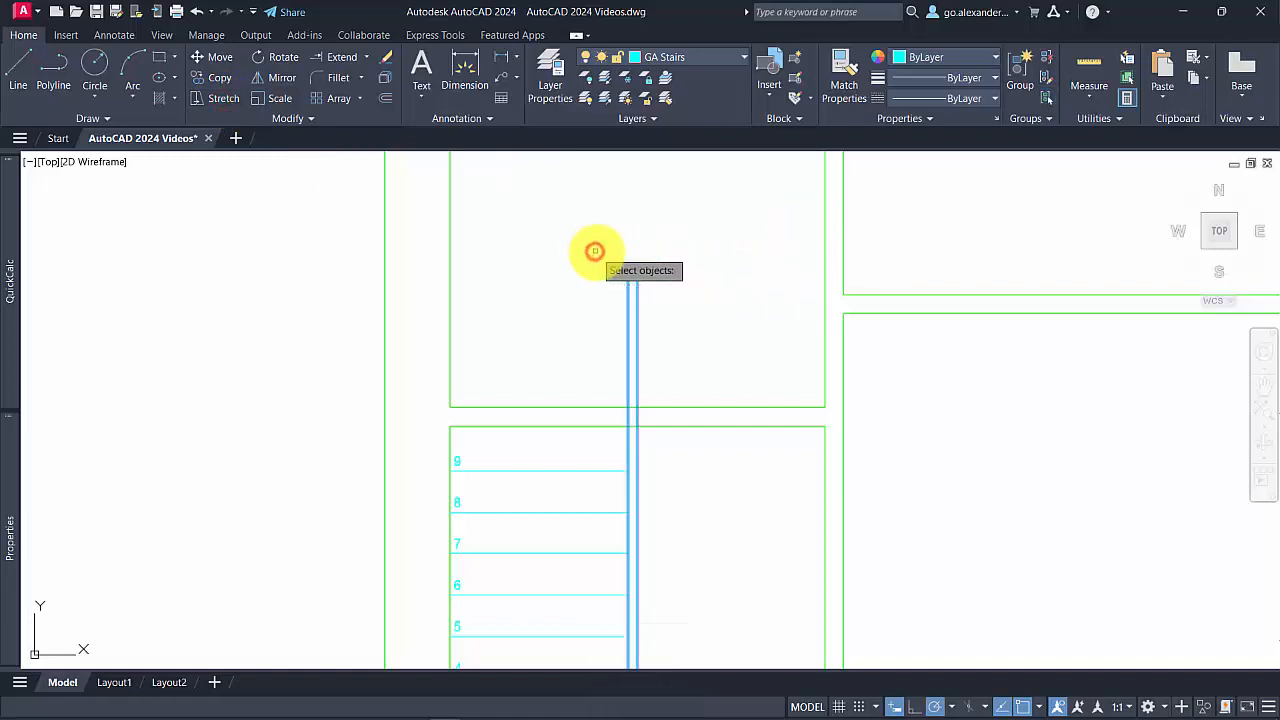
key(Return)
click(638, 256)
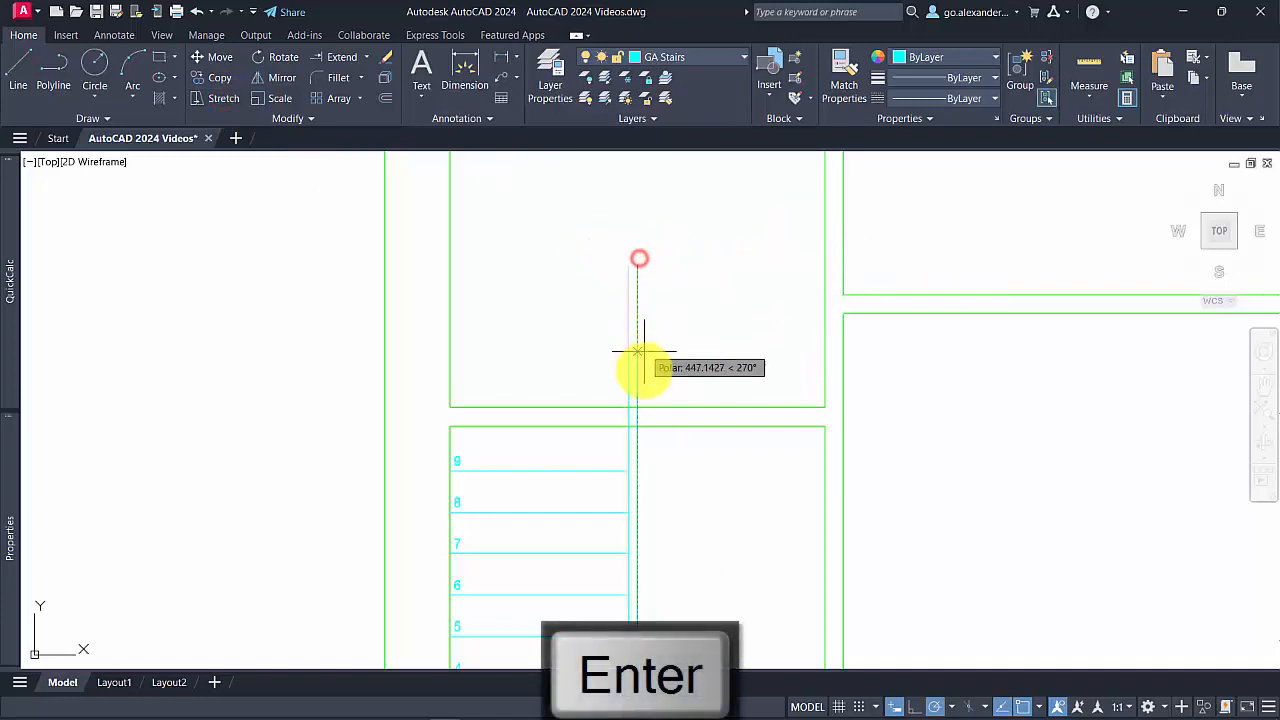
click(641, 425)
scroll(654, 543, down, 5)
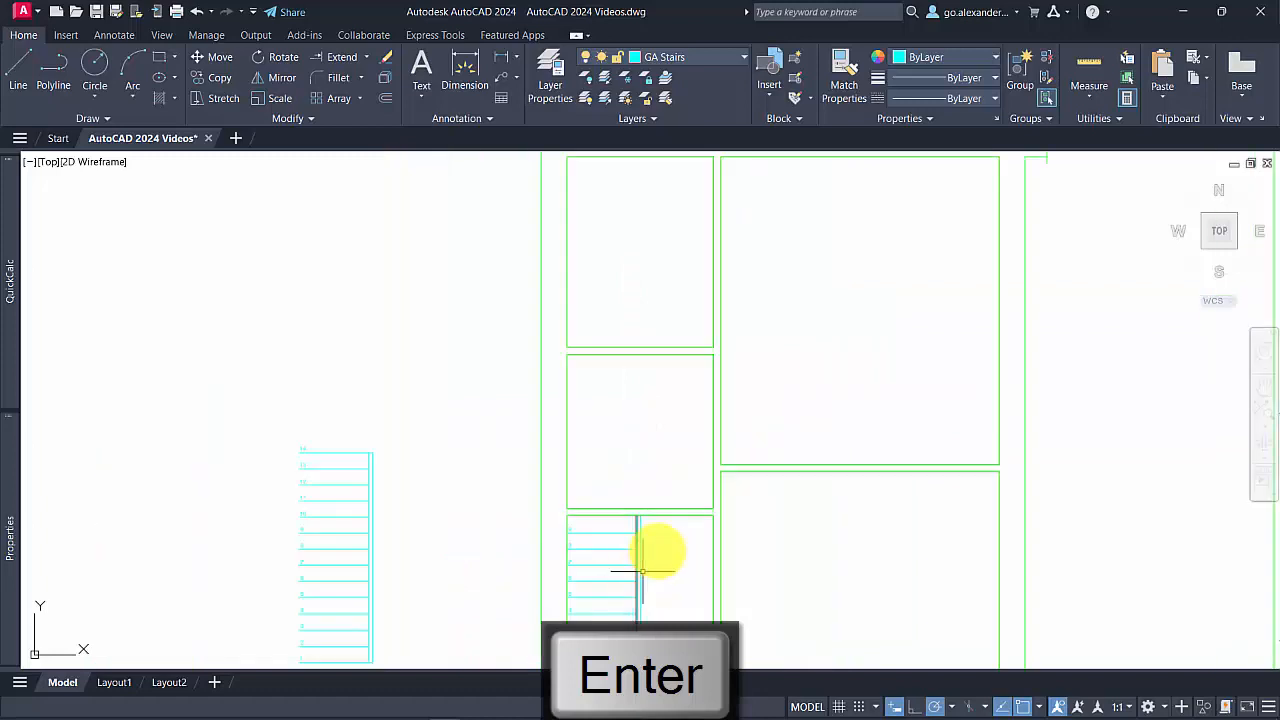
Delete tread lines 4 to 7 and the numbers 4 to 6 from the stair copy in the second floor plan
scroll(700, 545, down, 1)
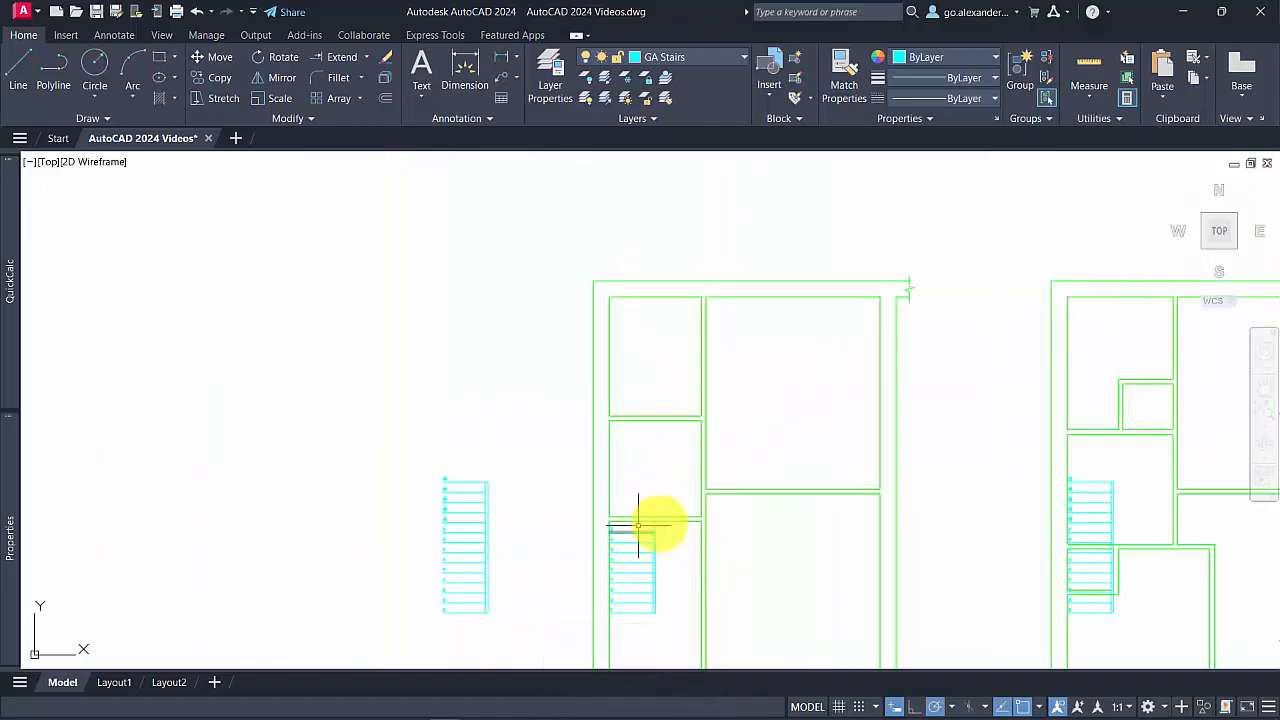
mouse_move(720, 537)
middle_down()
mouse_move(580, 514)
mouse_move(529, 491)
middle_up()
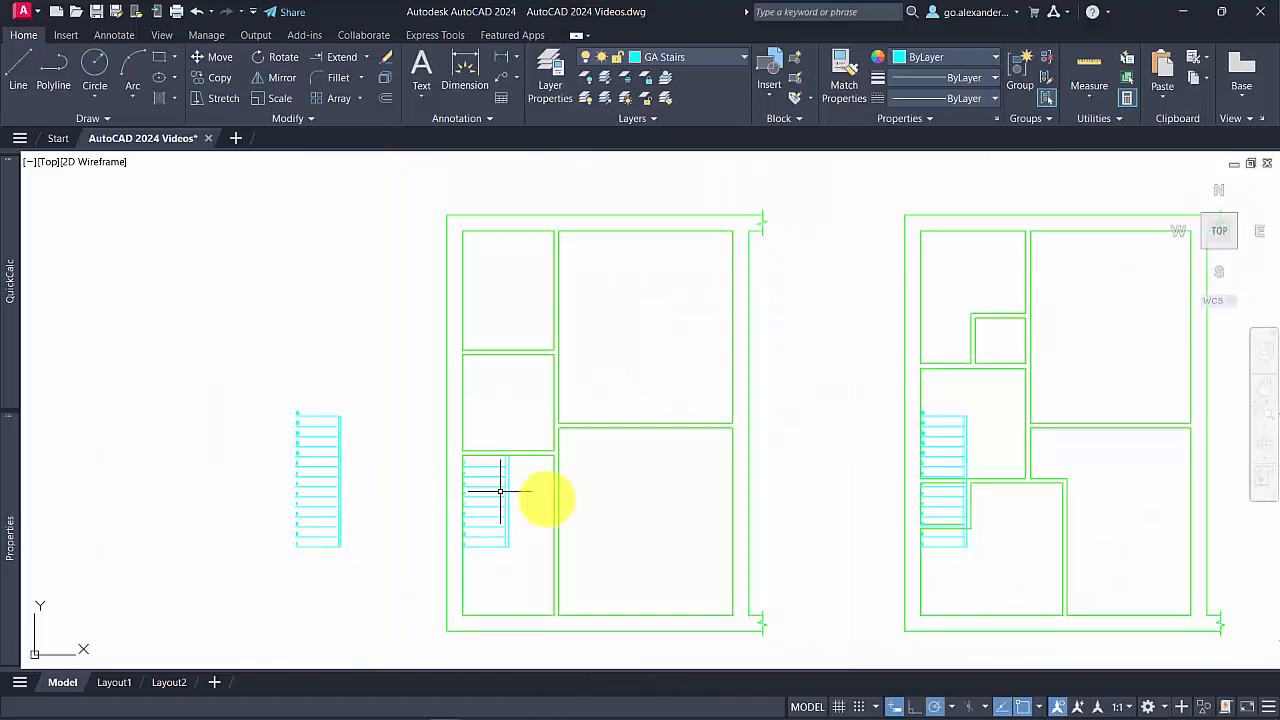
scroll(643, 457, down, 2)
middle_drag(643, 457, 257, 455)
scroll(534, 451, up, 4)
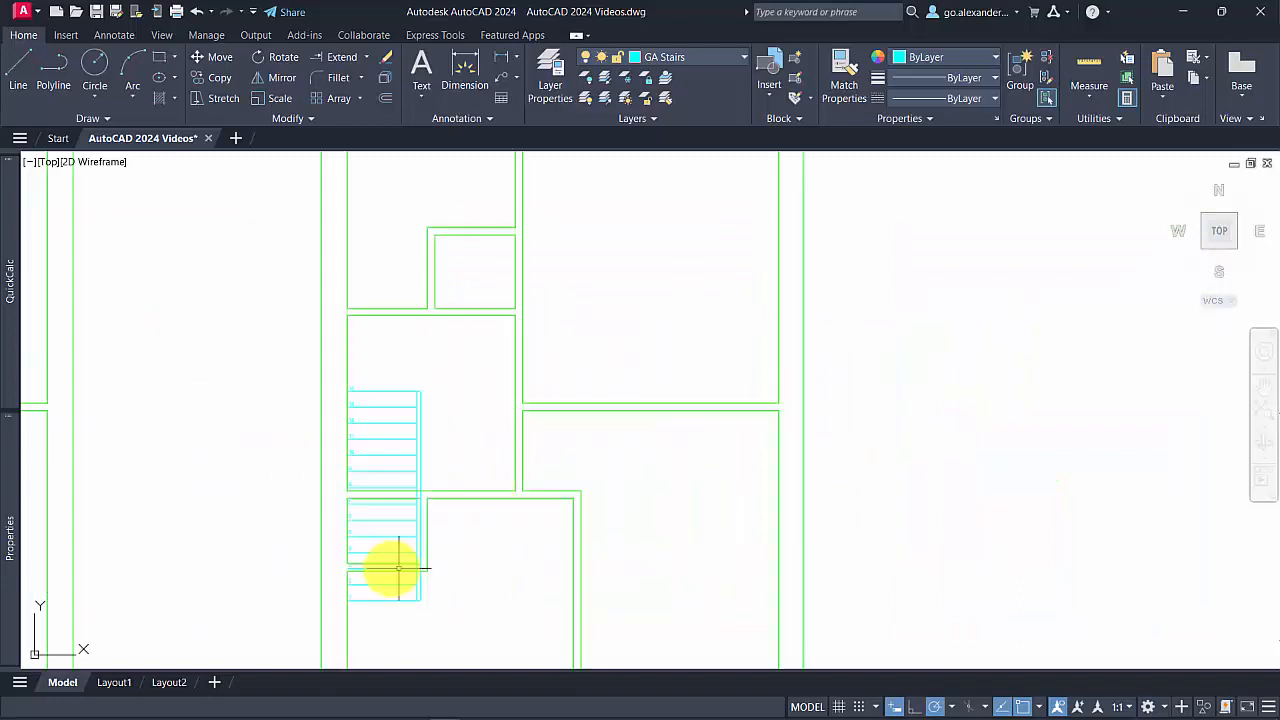
scroll(334, 505, up, 2)
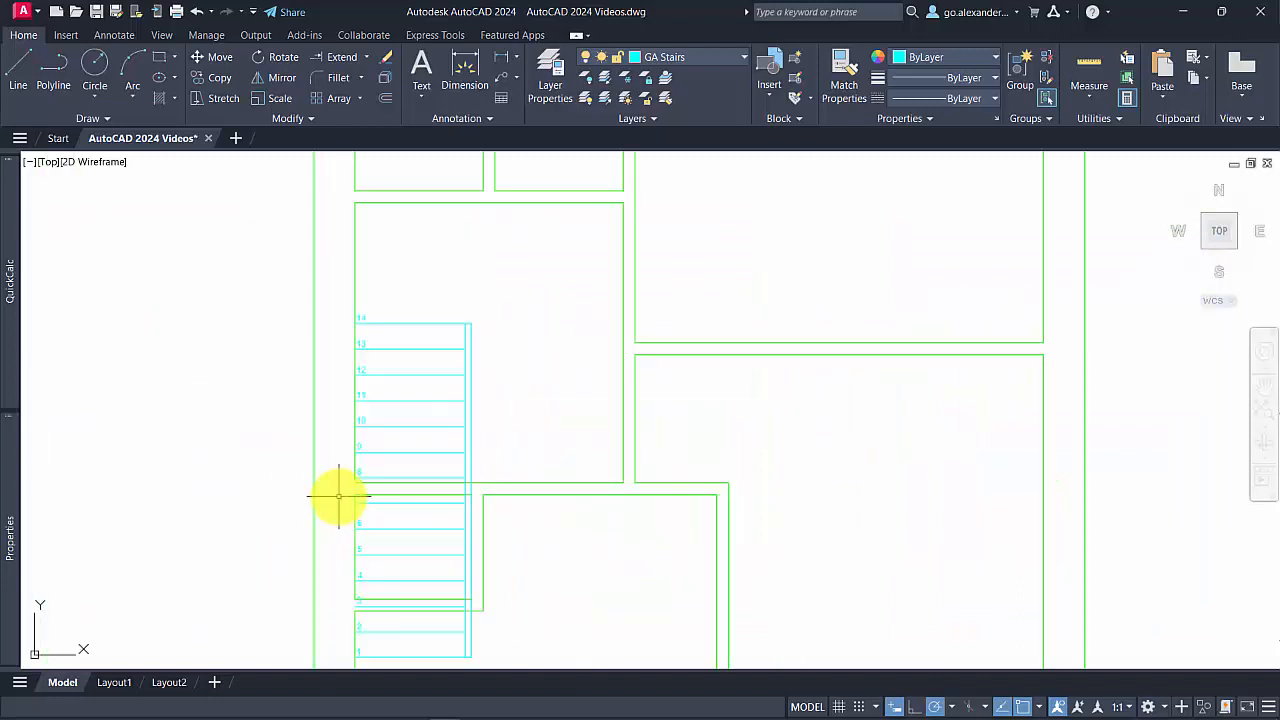
click(339, 495)
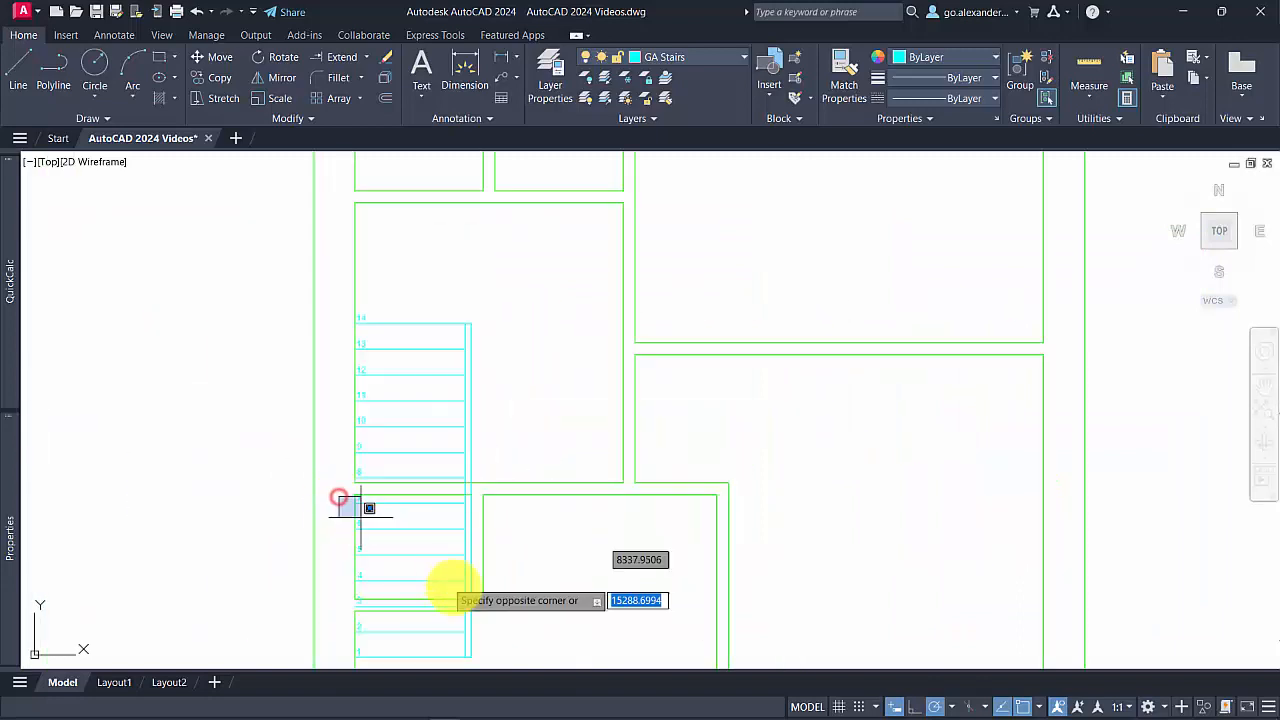
click(475, 592)
key(Delete)
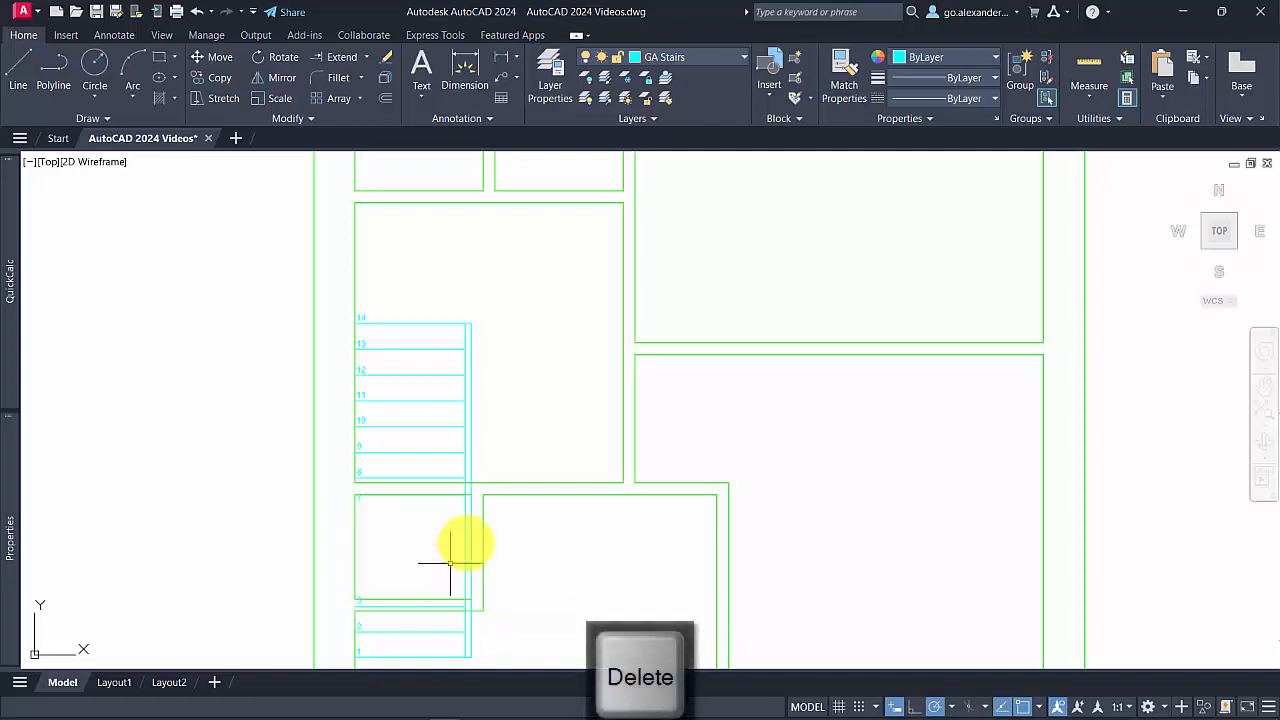
Delete tread lines 1 to 3 and the leftover numbers 7, 3, 2 and 1 from the second plan's stair
middle_drag(449, 563, 482, 518)
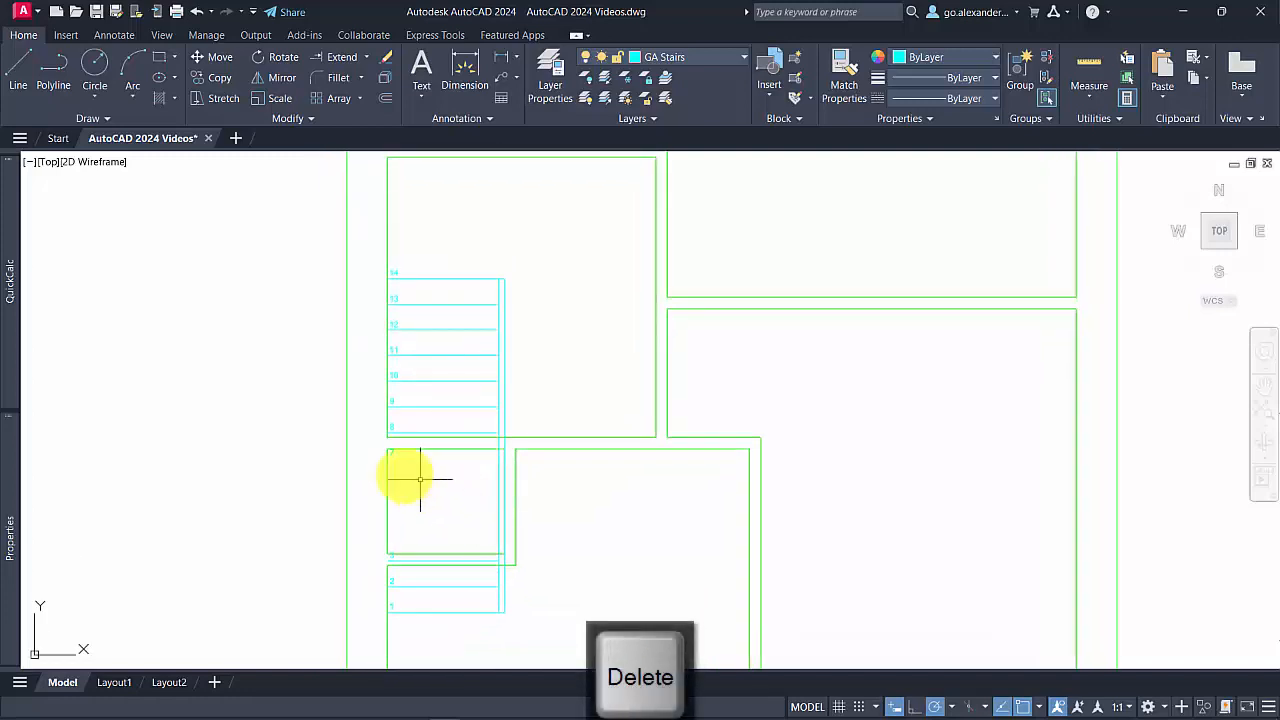
click(379, 442)
click(409, 623)
click(449, 634)
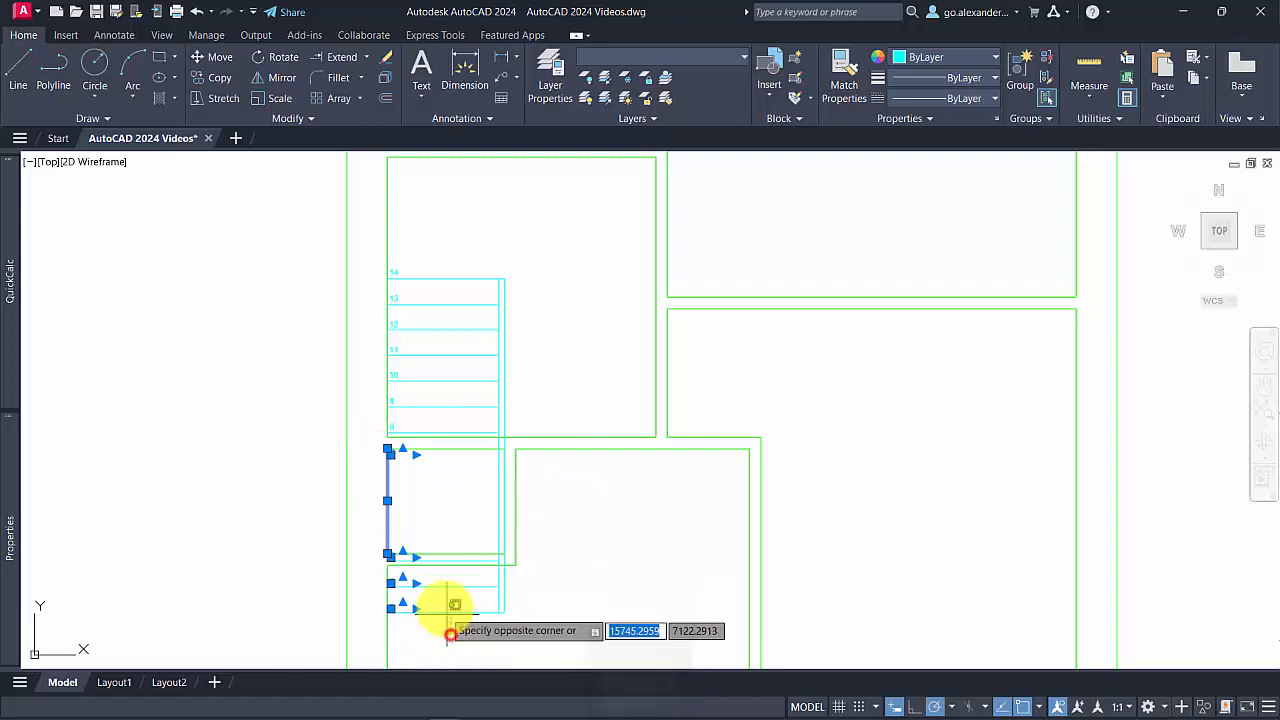
scroll(443, 566, up, 6)
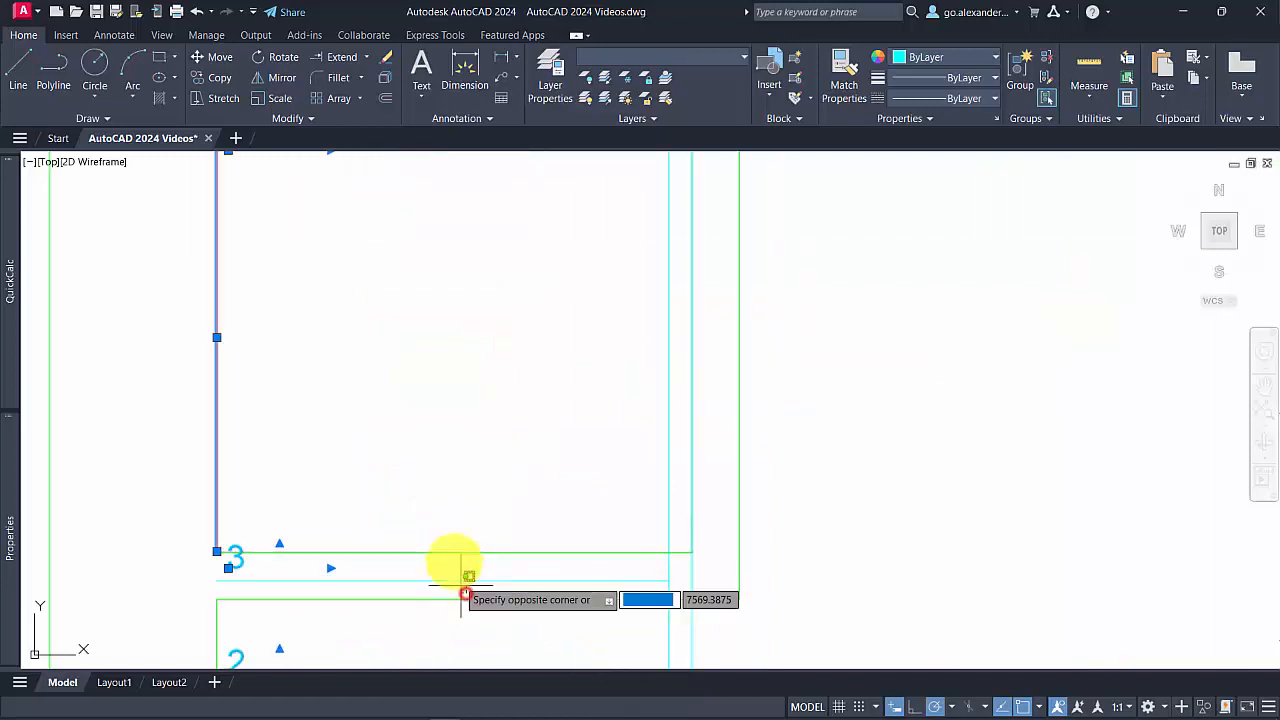
click(463, 594)
key(Delete)
scroll(451, 580, down, 6)
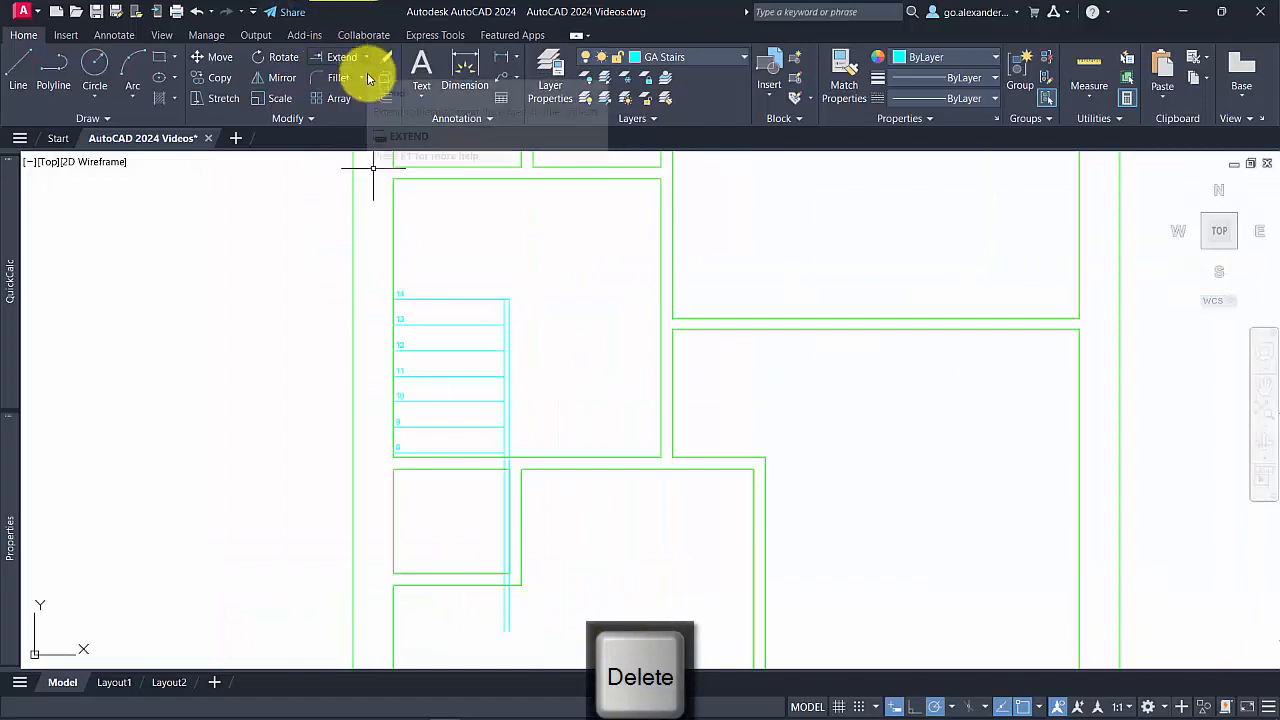
Stretch the lower ends of the second plan's two stair side lines up to the upper face of the cross wall below tread 8
click(221, 104)
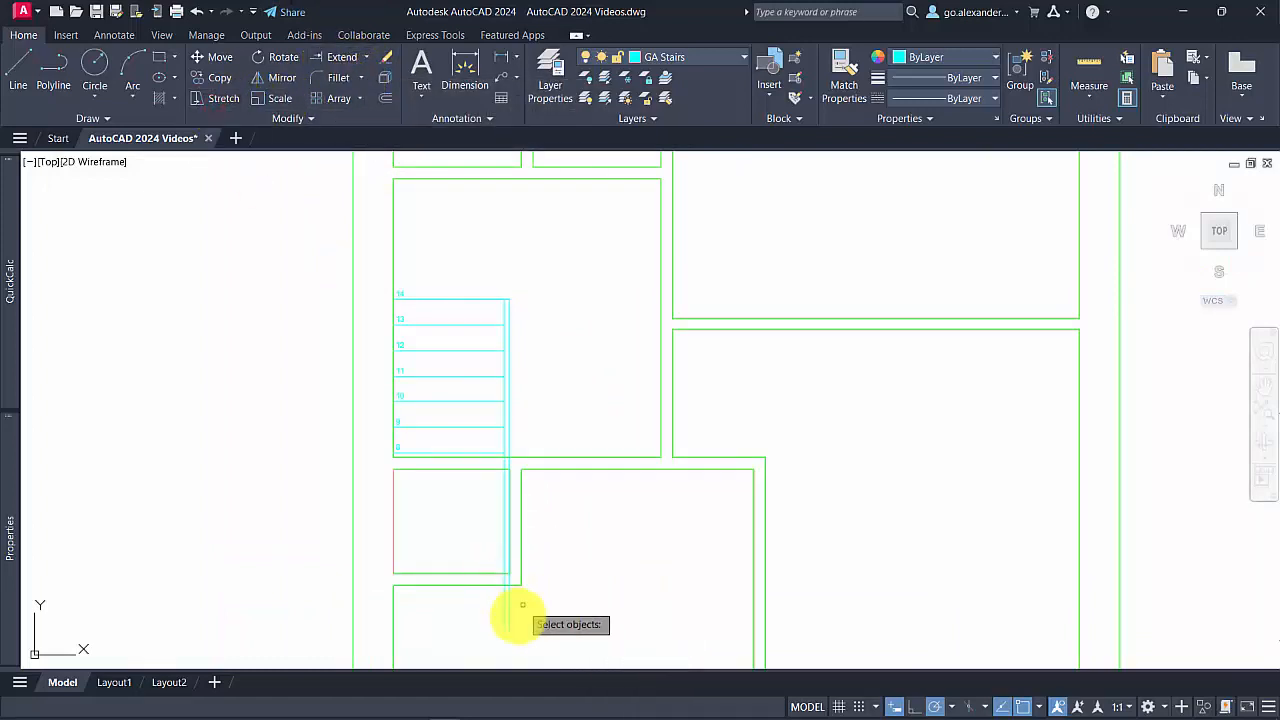
scroll(520, 620, up, 4)
click(536, 632)
click(466, 598)
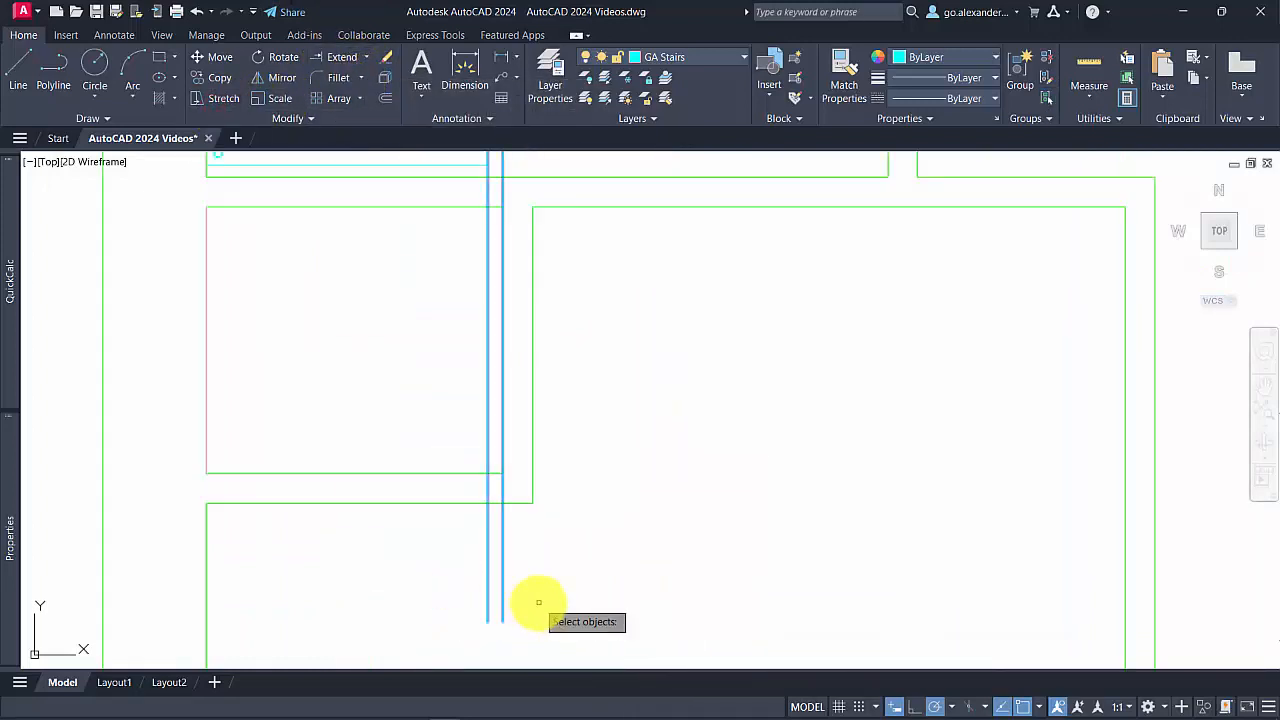
key(Return)
click(490, 621)
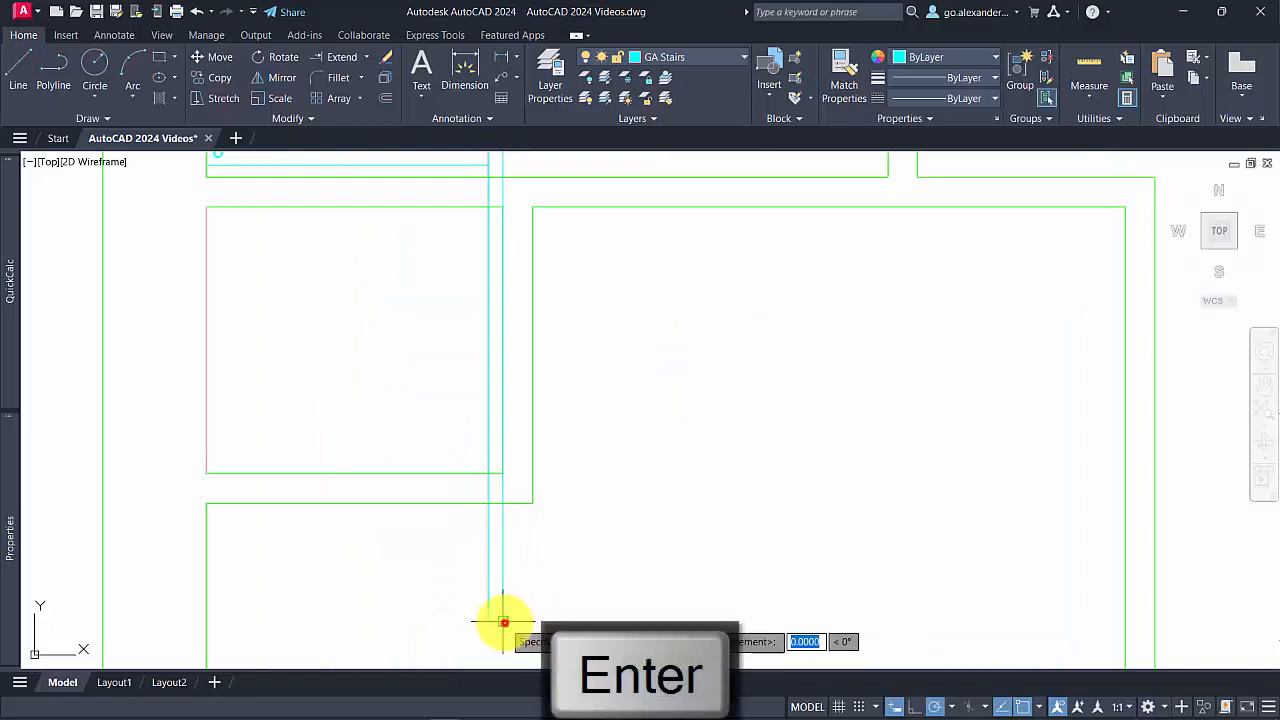
scroll(500, 620, down, 3)
scroll(510, 440, up, 3)
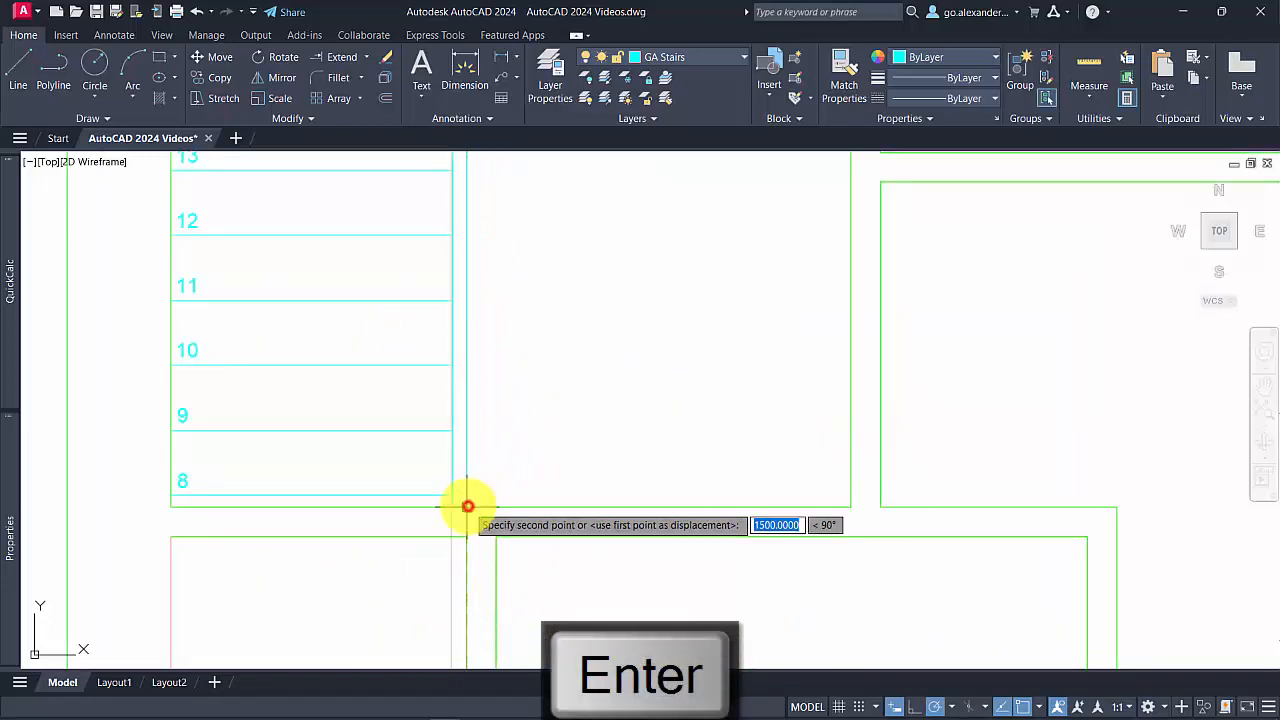
key(Return)
Draw a vertical polyline through the middle of the second plan's stair, from the midpoint of tread 13 down to tread 9
scroll(486, 534, down, 3)
middle_drag(502, 562, 834, 488)
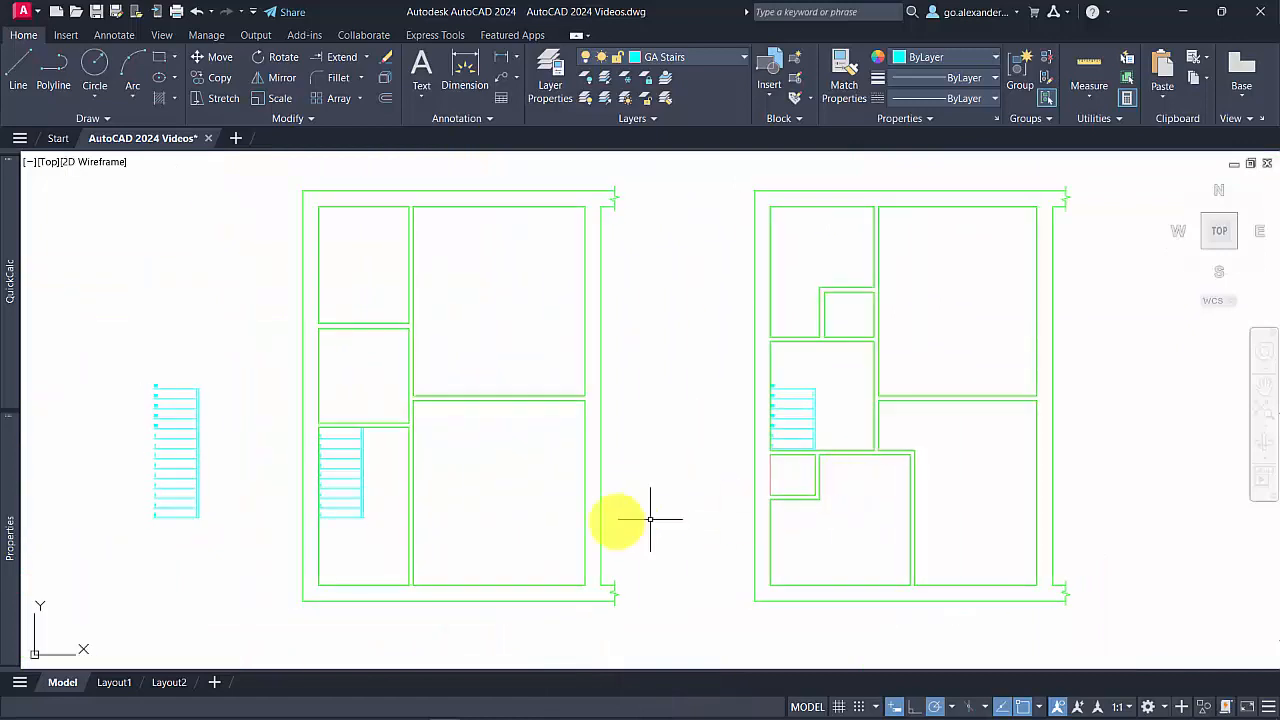
scroll(360, 533, up, 2)
middle_drag(905, 445, 449, 557)
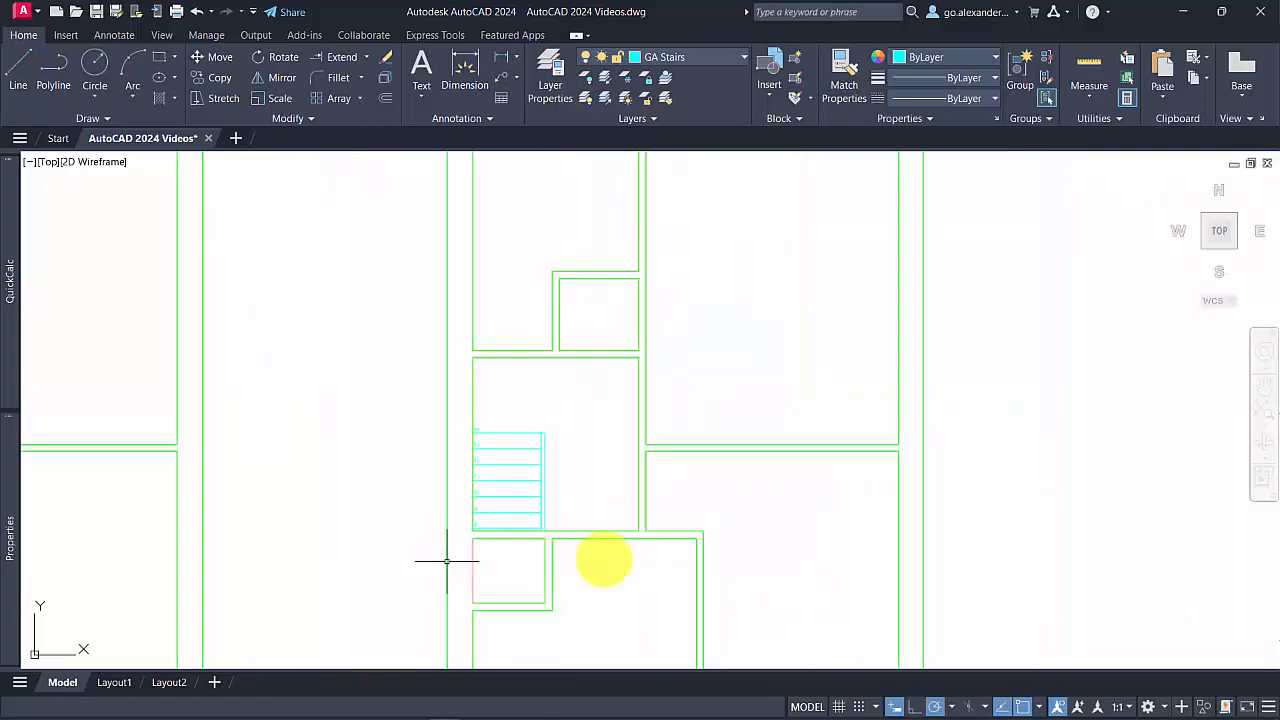
scroll(498, 490, up, 3)
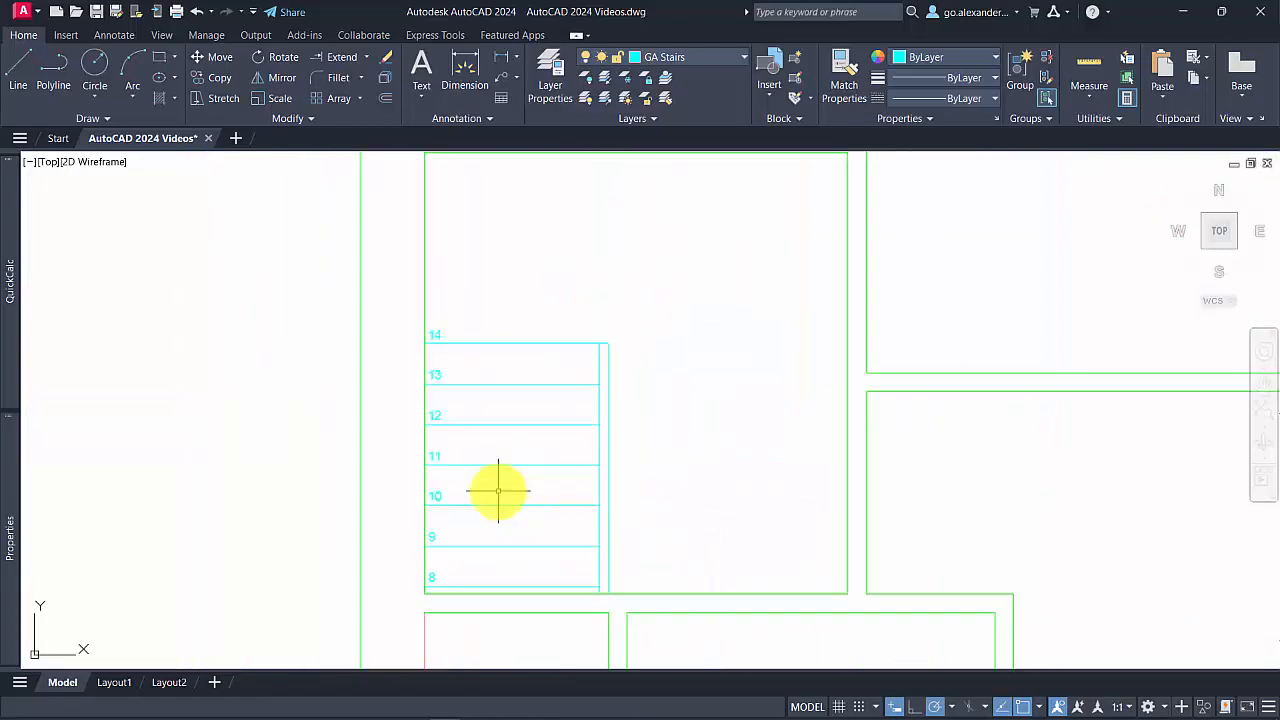
click(57, 86)
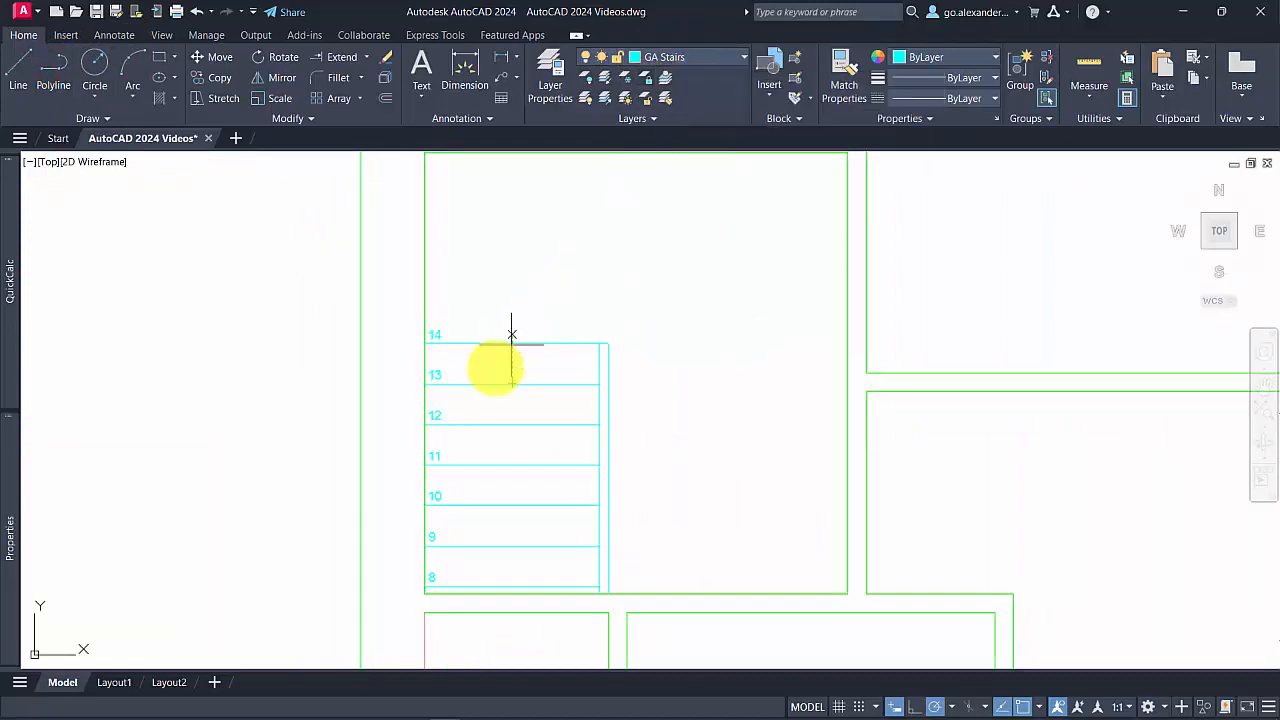
click(512, 382)
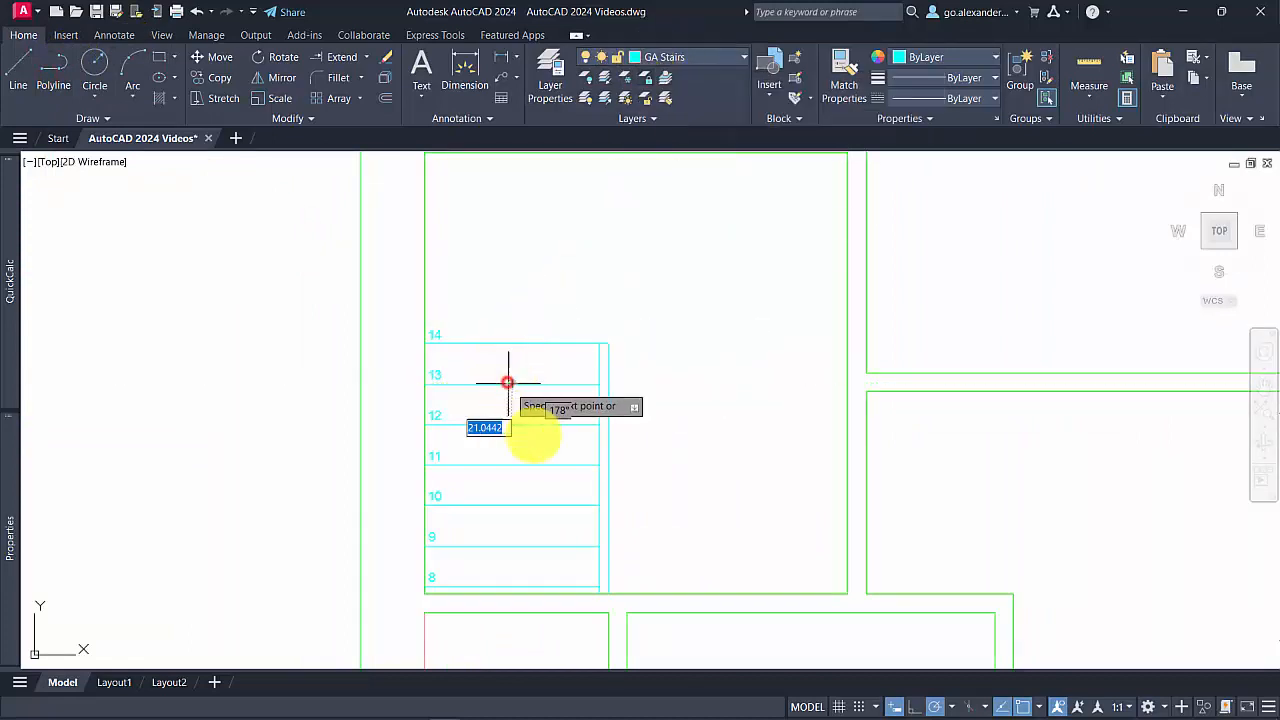
click(508, 548)
key(Return)
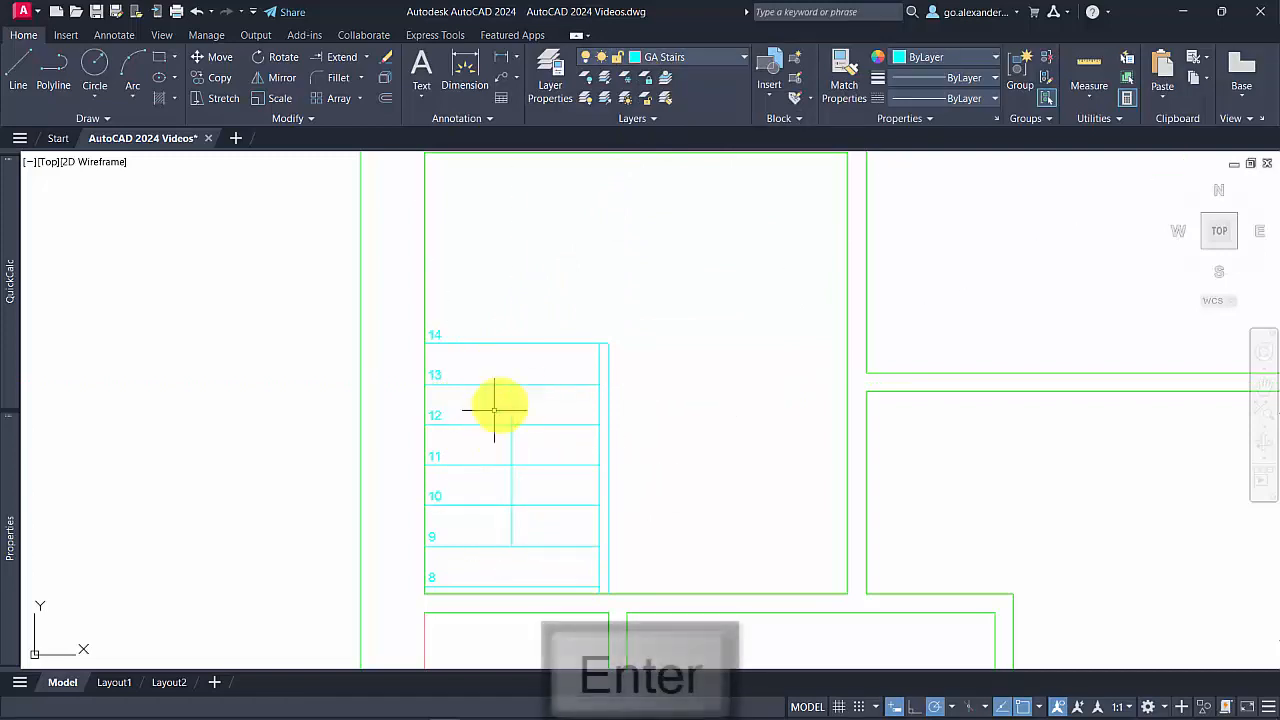
Draw a 200-long polyline from the vertical line's upper end, sloping down to the right at 315°, as half an arrowhead
scroll(543, 382, up, 4)
key(Return)
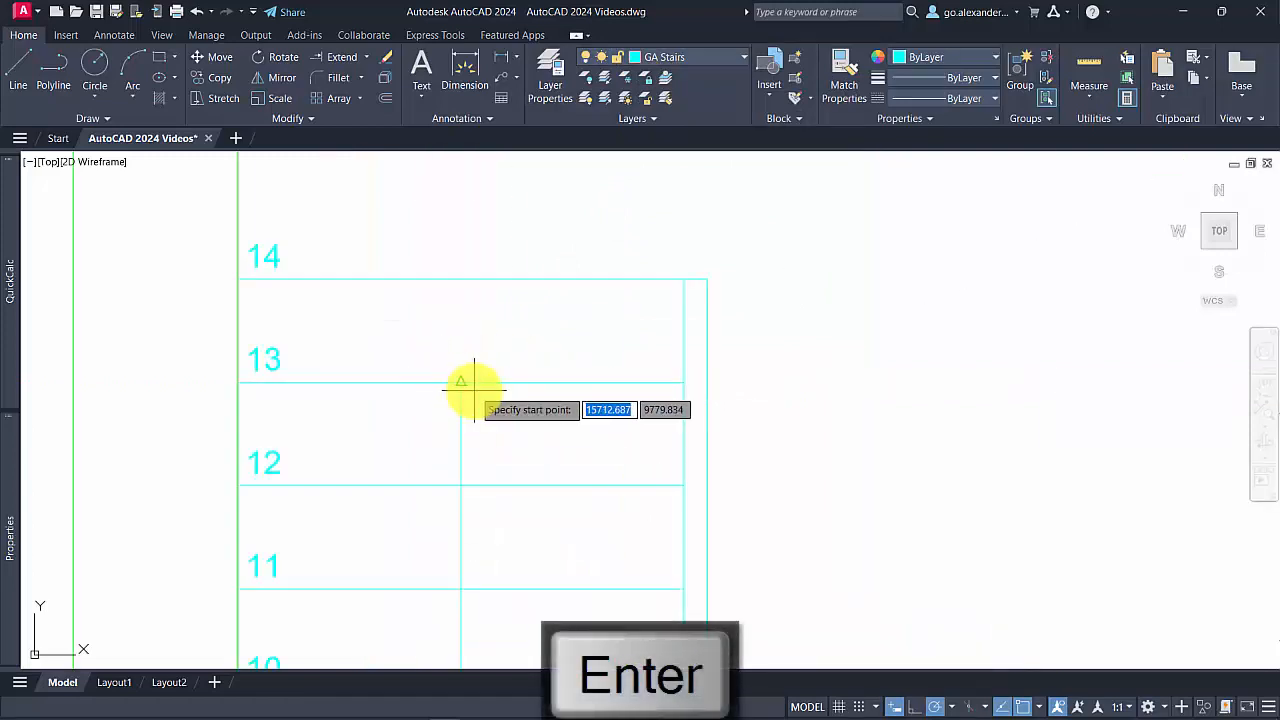
click(461, 382)
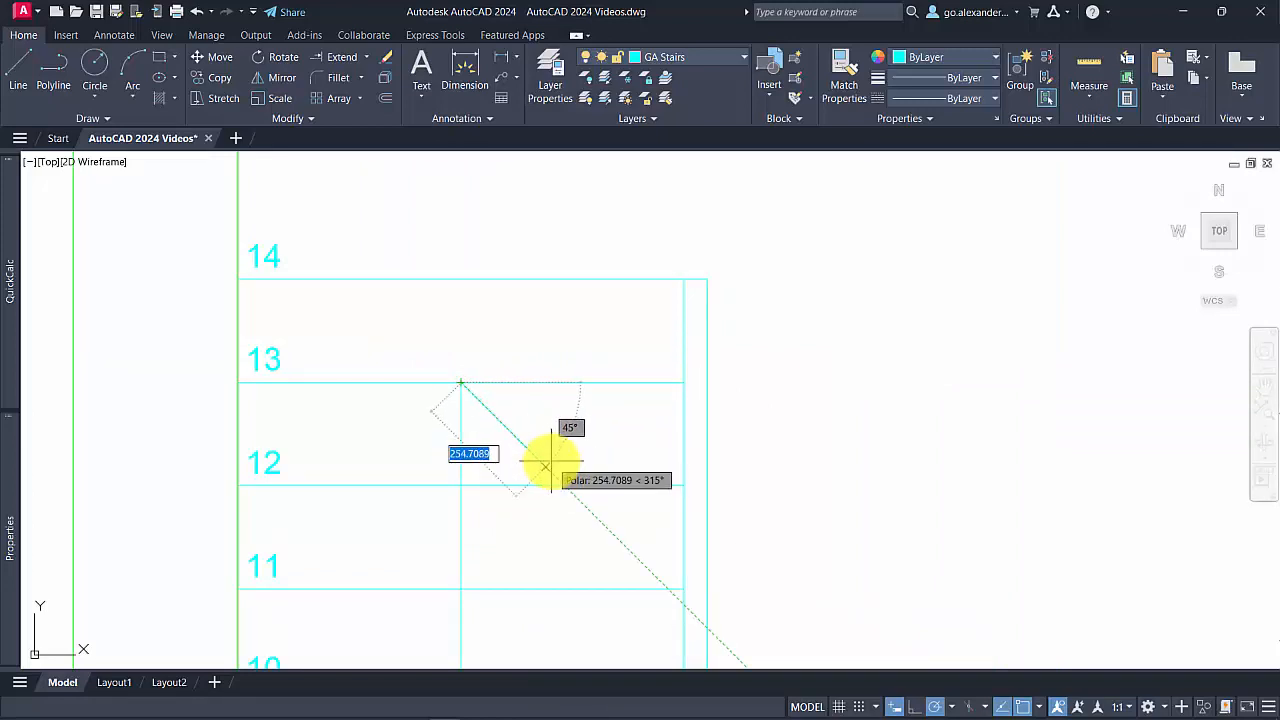
text(200)
key(Return)
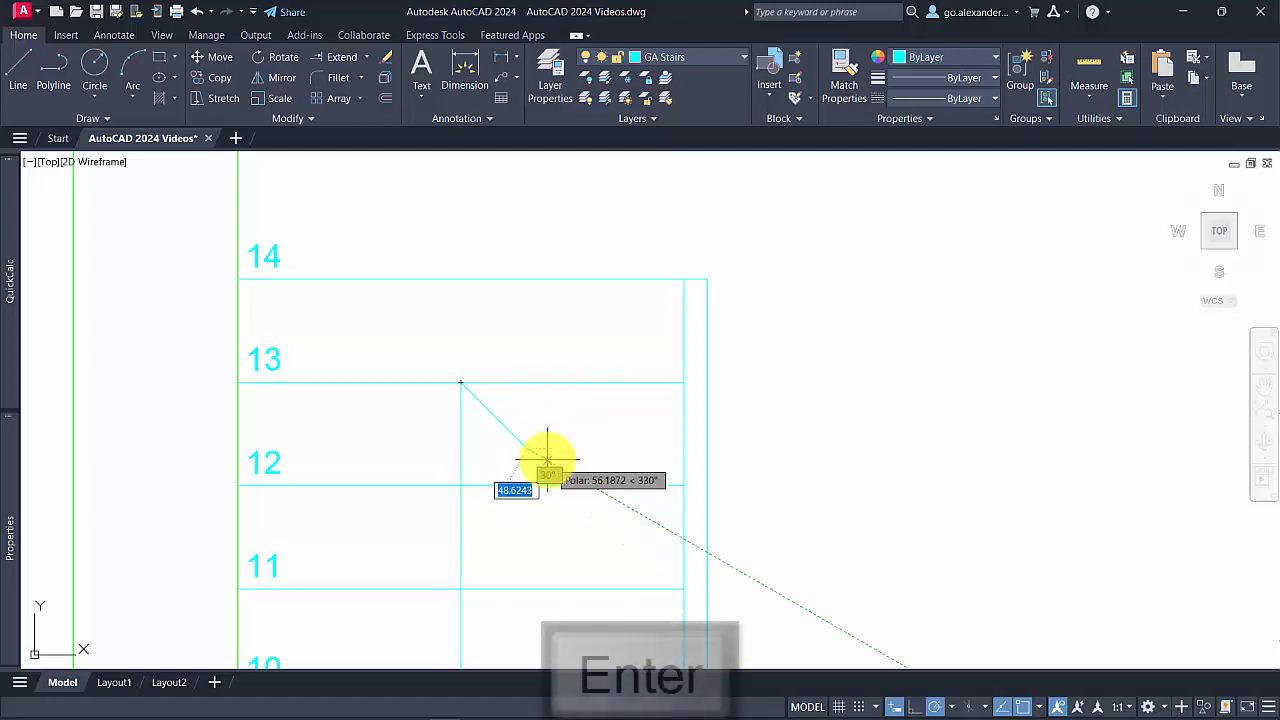
key(Return)
Mirror the sloping line about the vertical arrow line, keeping the original, to complete the arrowhead
click(555, 433)
click(501, 432)
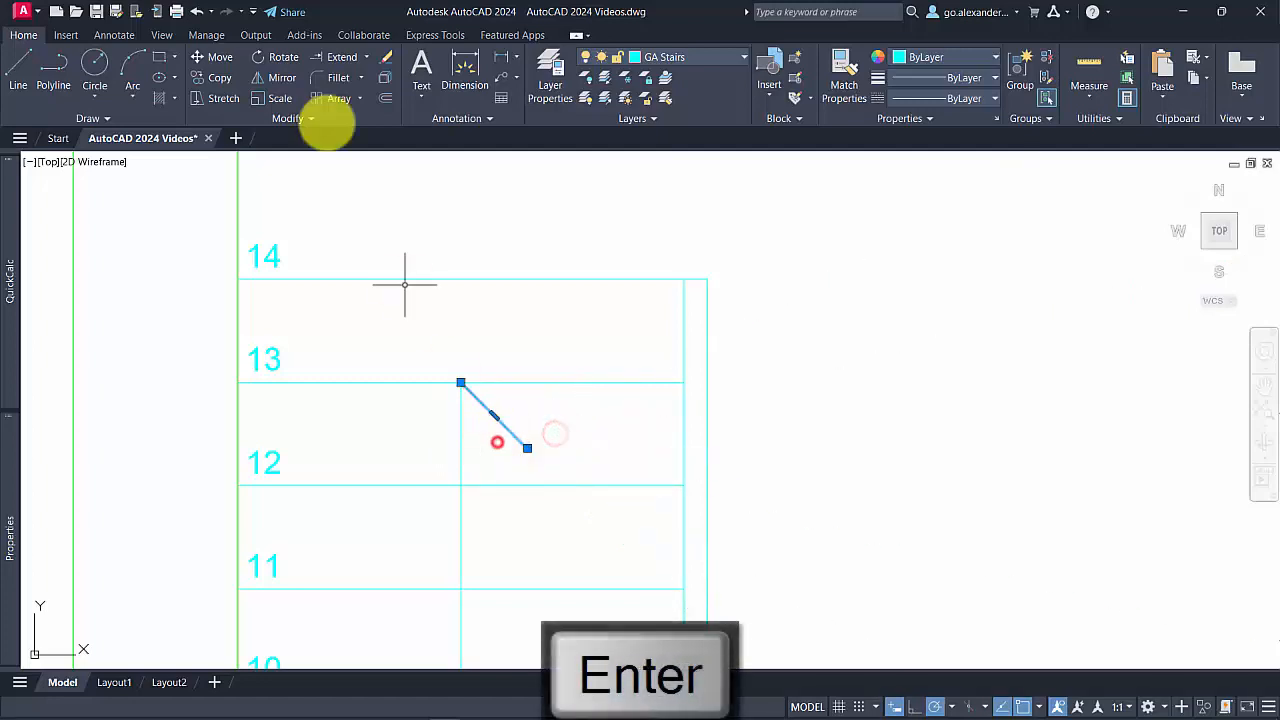
click(274, 78)
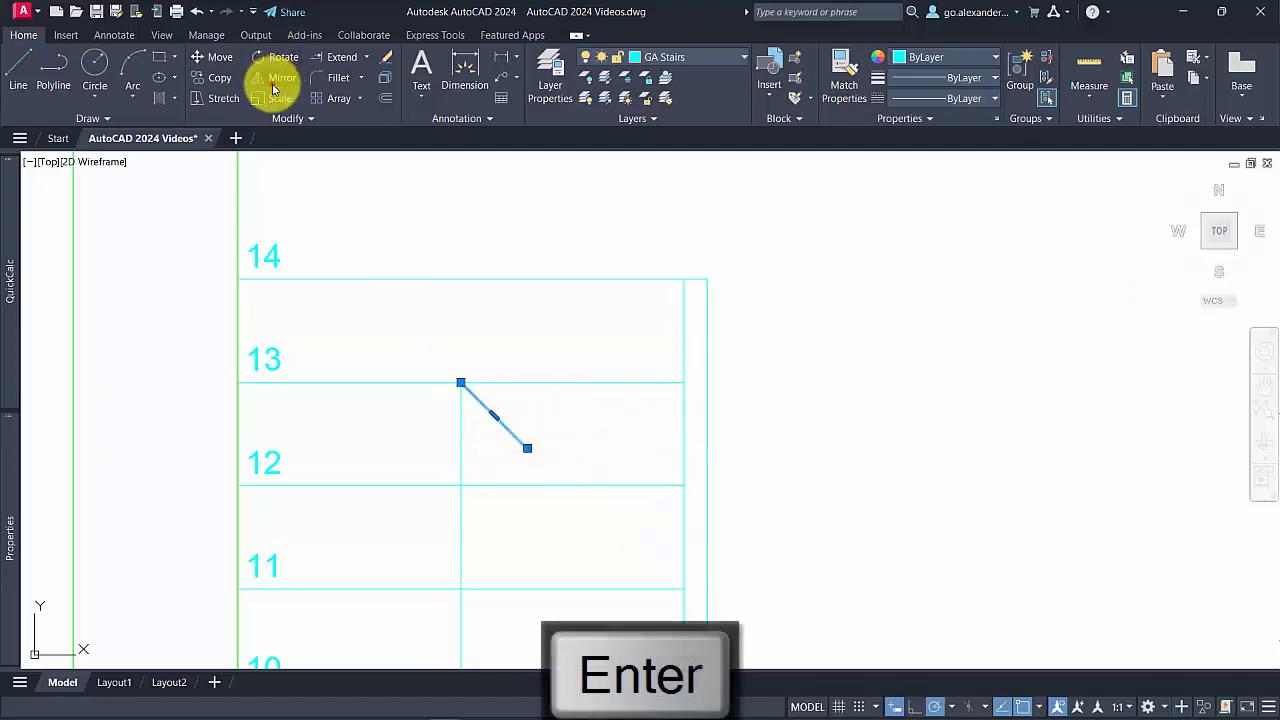
click(463, 380)
click(457, 247)
key(Return)
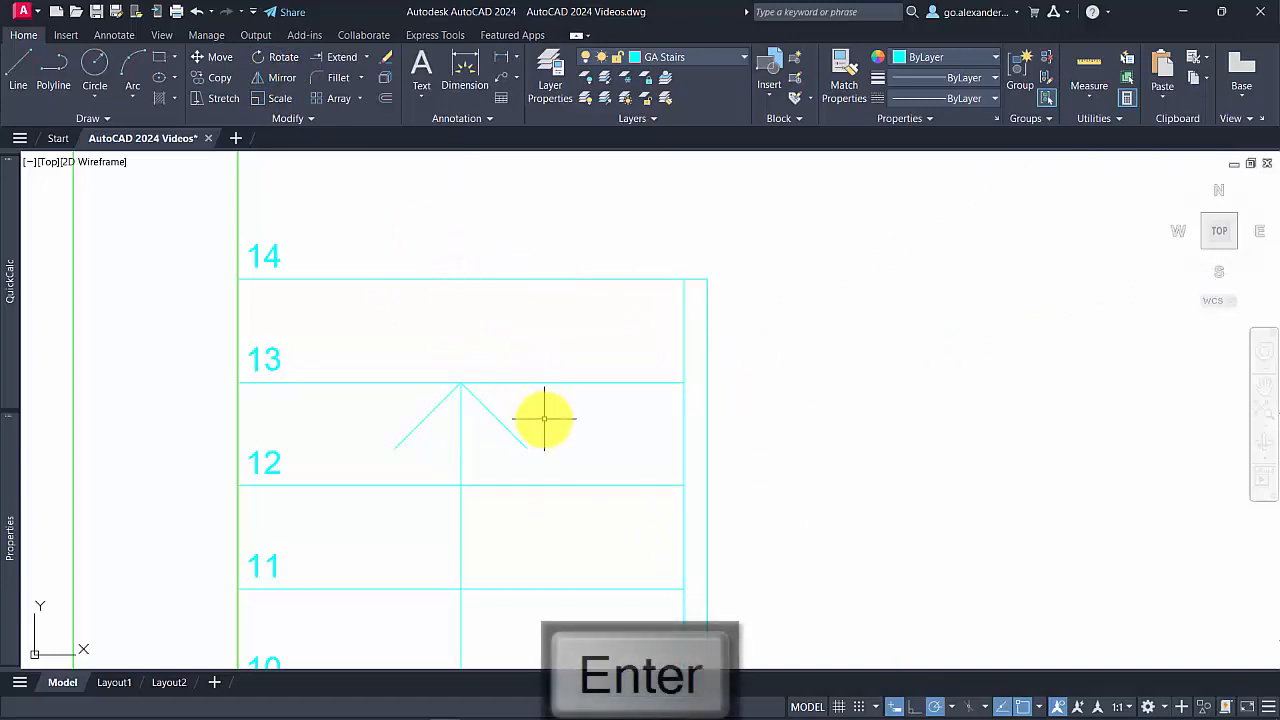
Copy the whole direction arrow from its tip to the midpoint of tread 7 in the first floor plan's stair
click(541, 420)
click(400, 402)
click(222, 84)
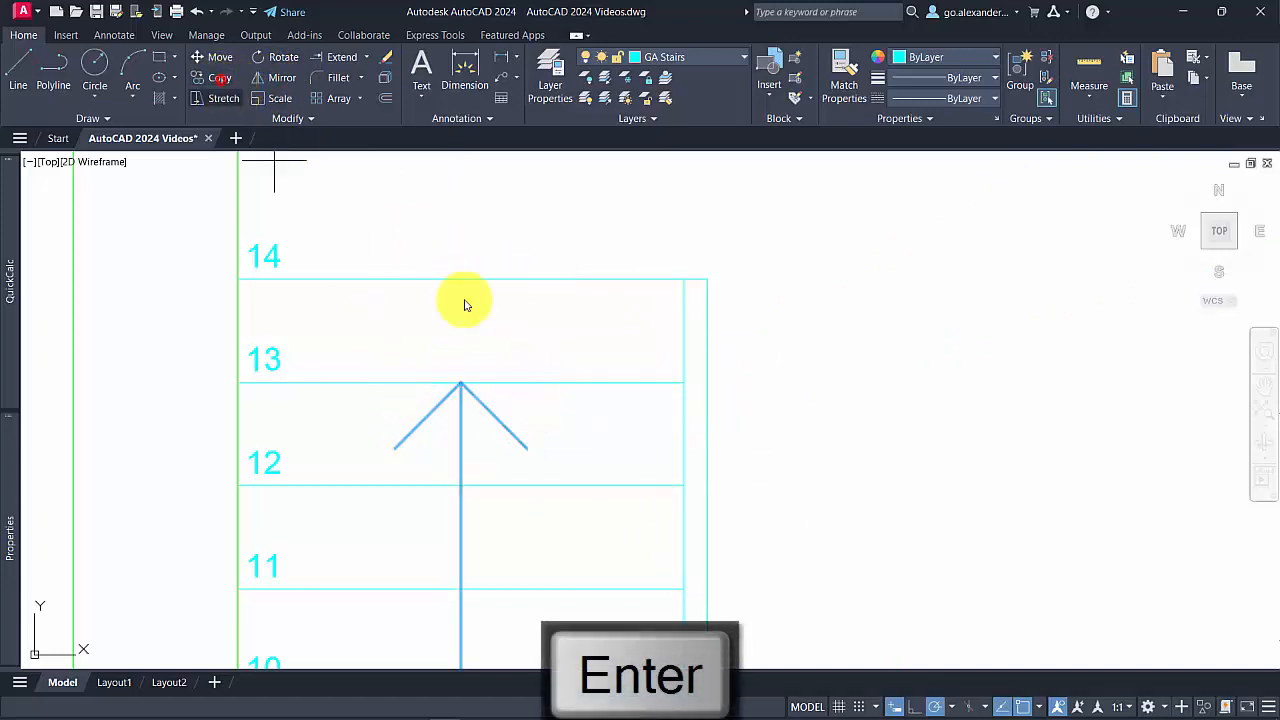
click(460, 382)
scroll(460, 382, down, 5)
scroll(460, 378, down, 4)
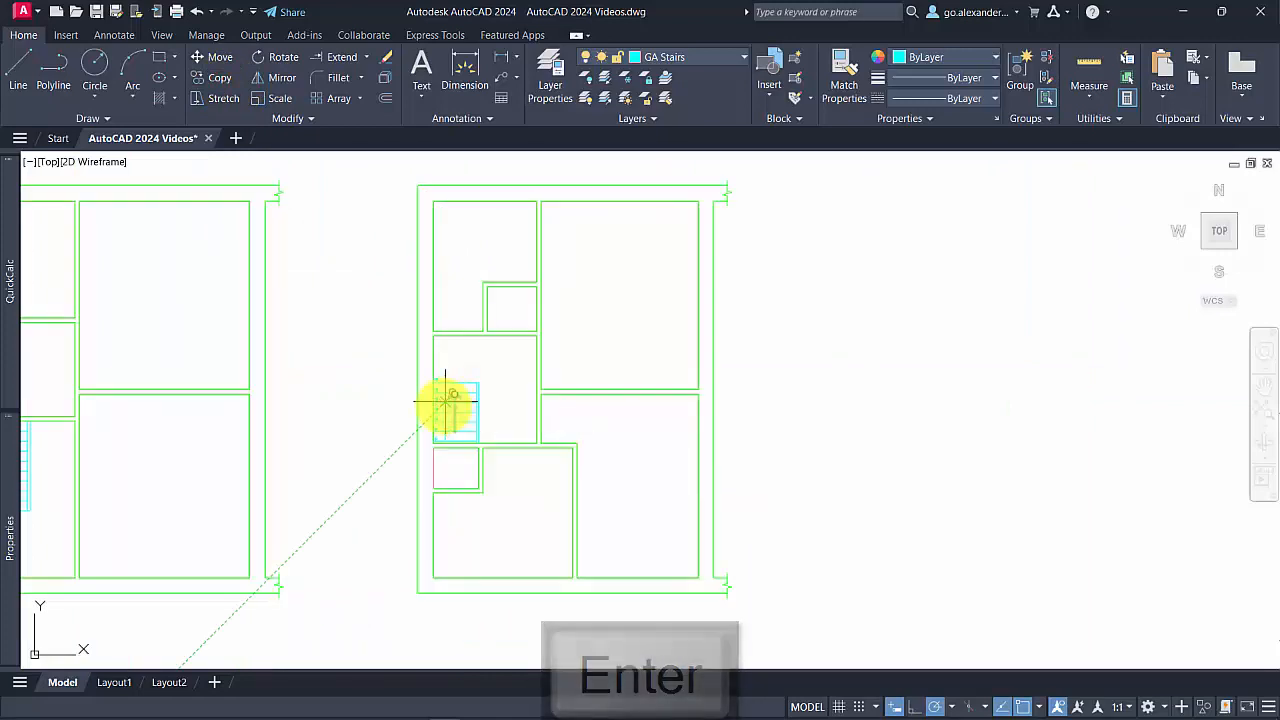
middle_drag(443, 400, 951, 323)
scroll(560, 345, up, 4)
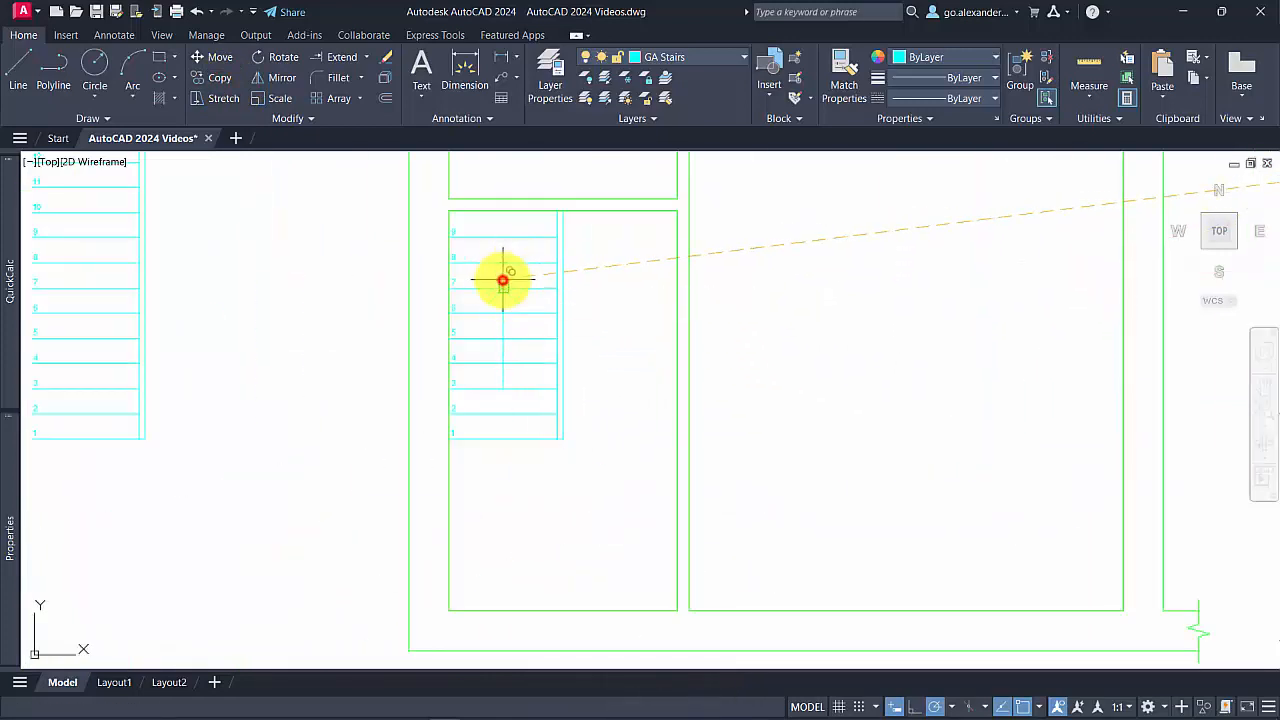
scroll(686, 422, down, 2)
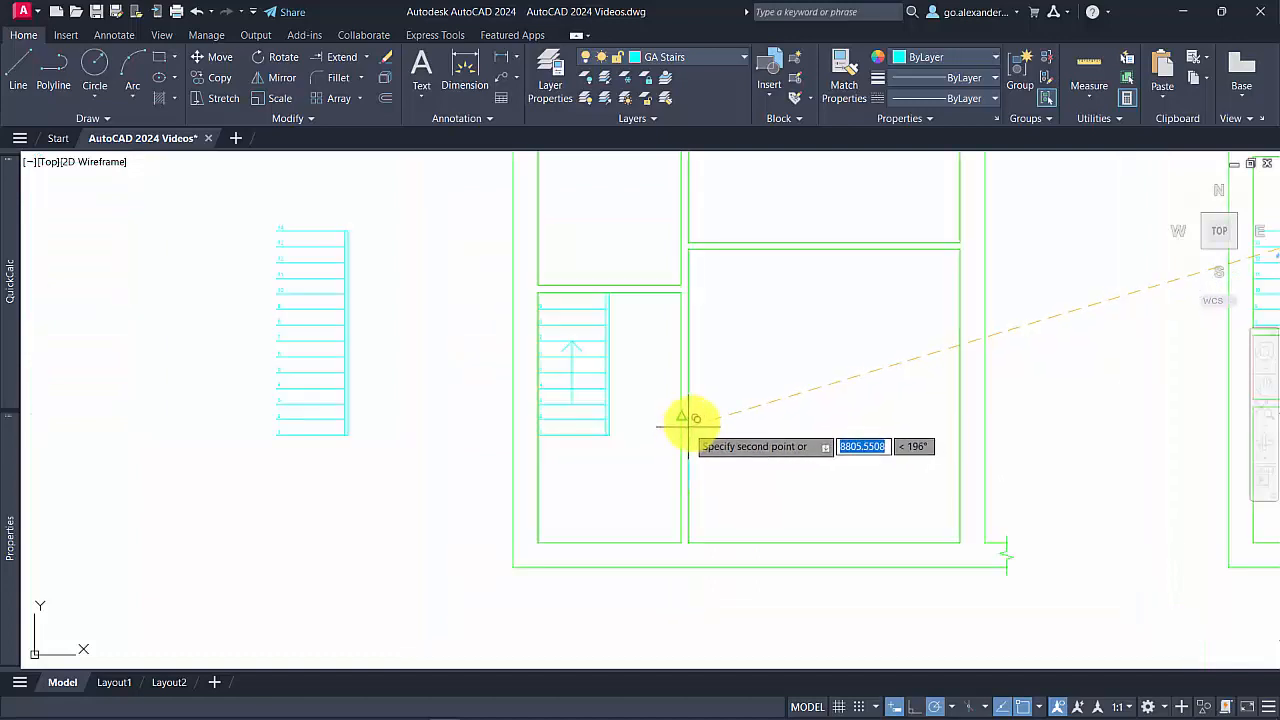
key(Return)
Delete the original full 14-riser staircase standing outside the two floor plans
scroll(760, 420, down, 3)
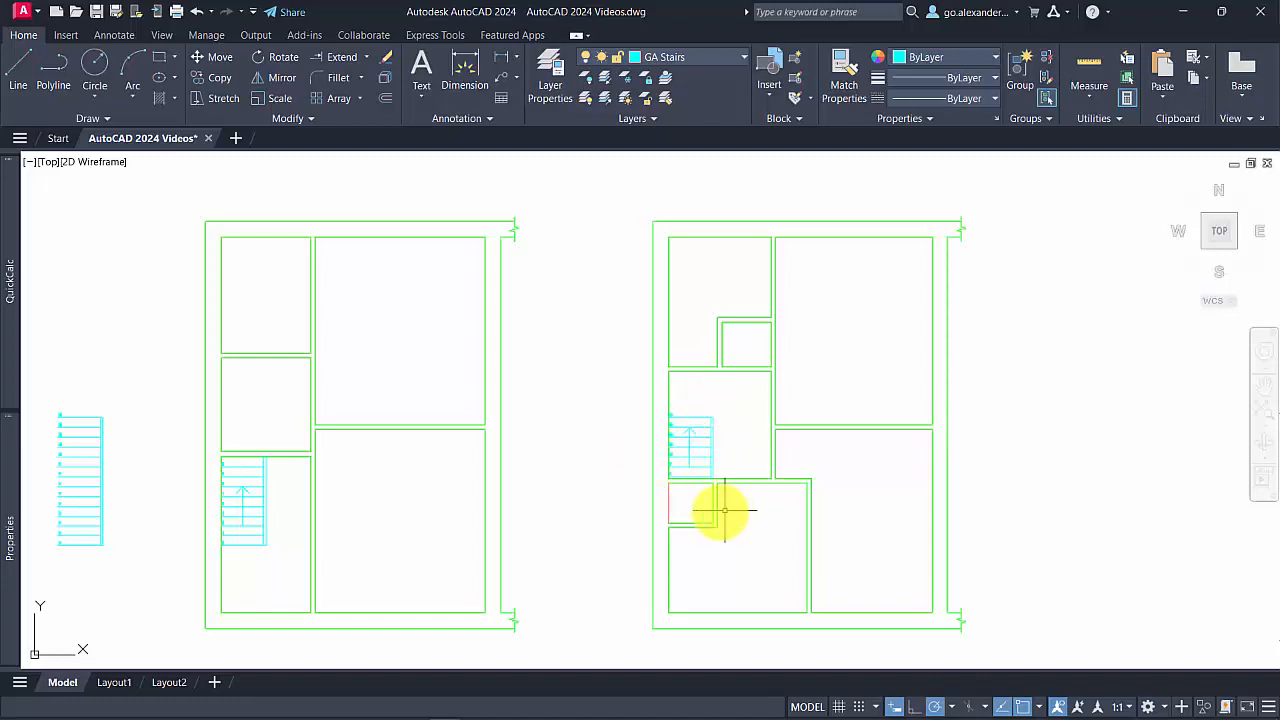
scroll(560, 538, down, 3)
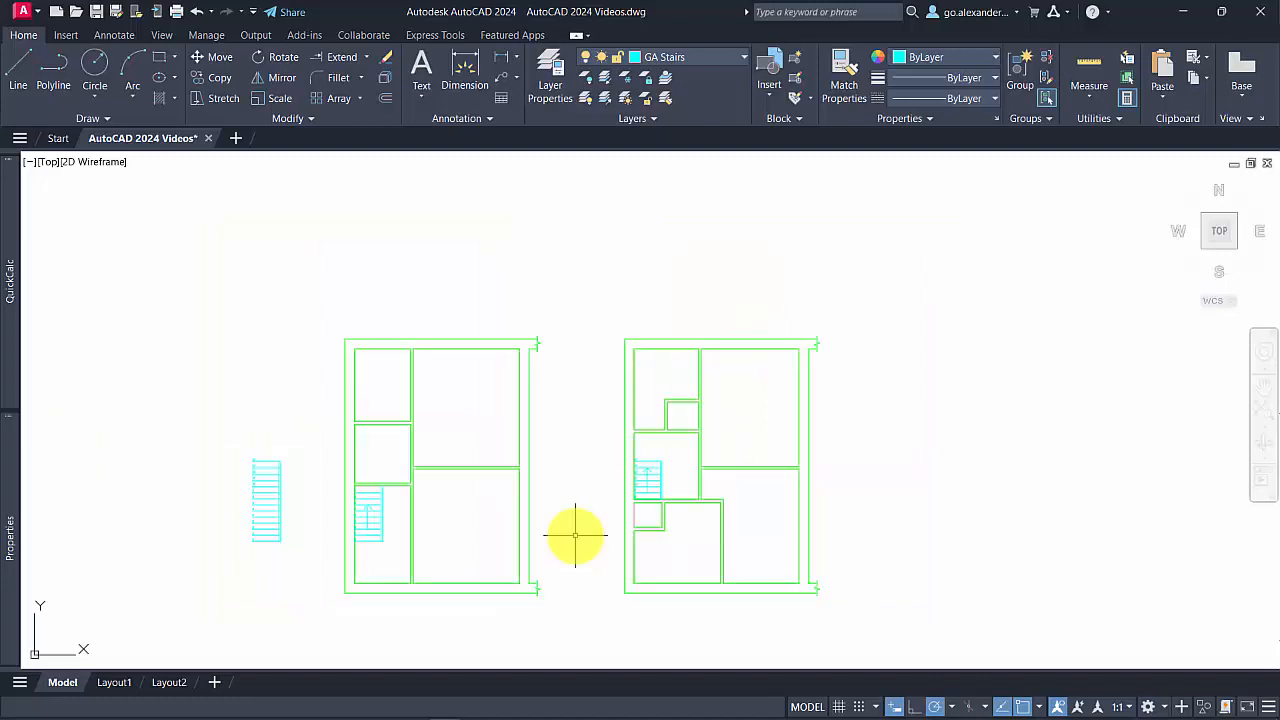
scroll(668, 515, up, 3)
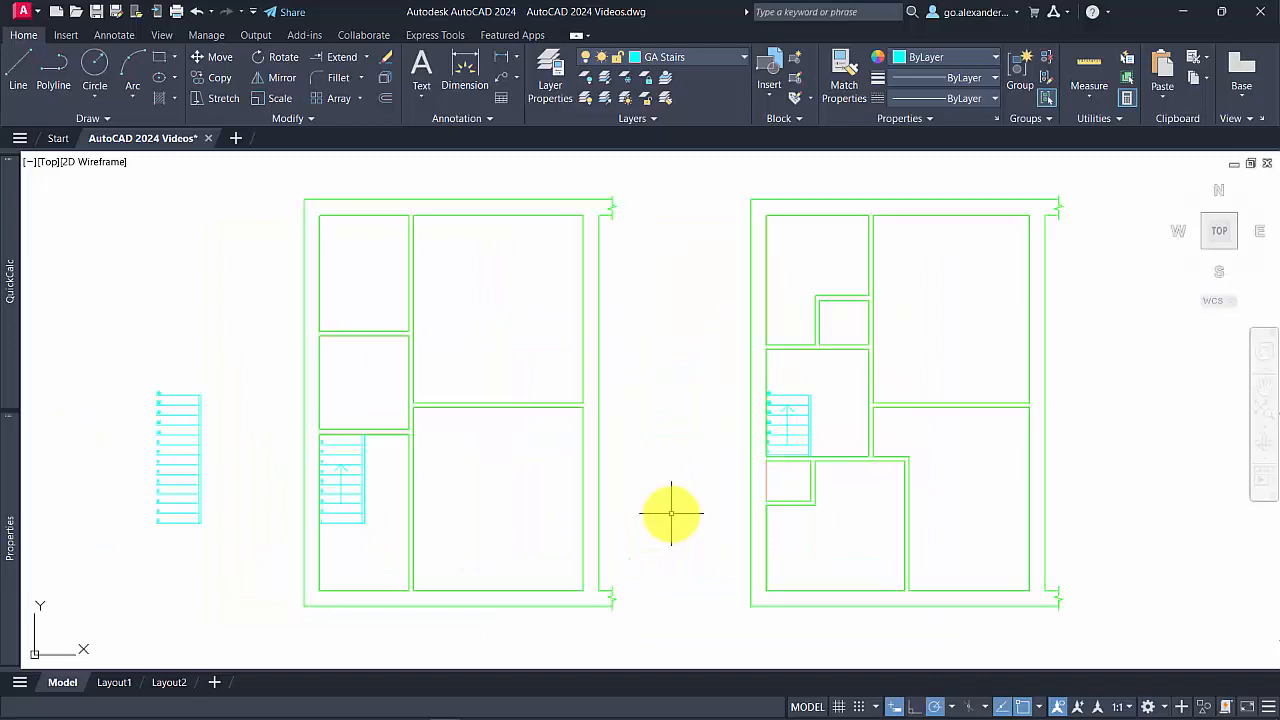
click(131, 337)
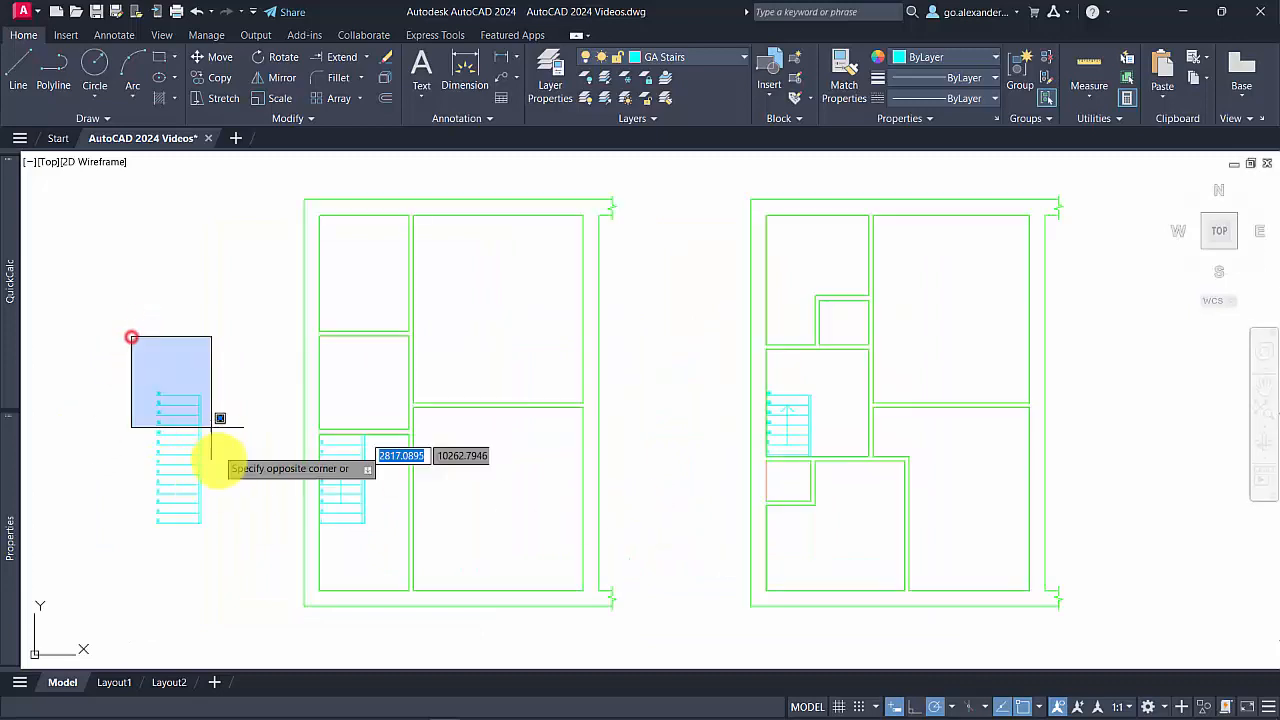
click(244, 557)
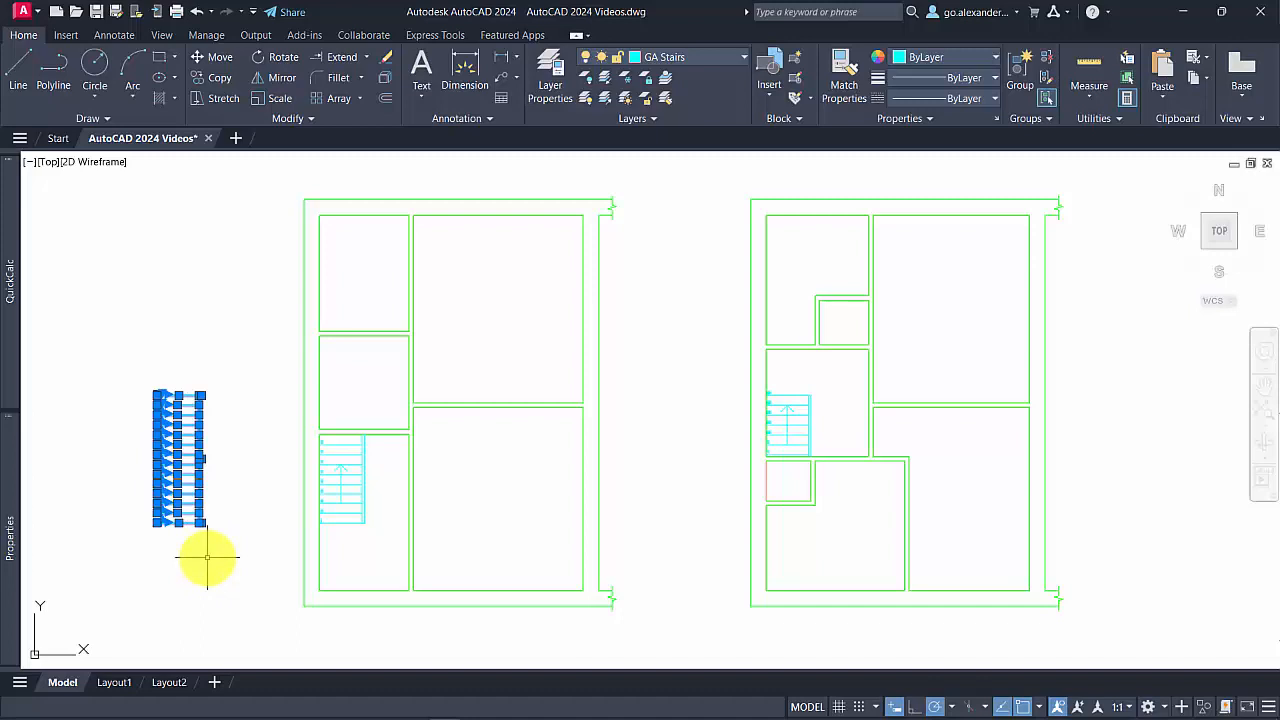
key(Delete)
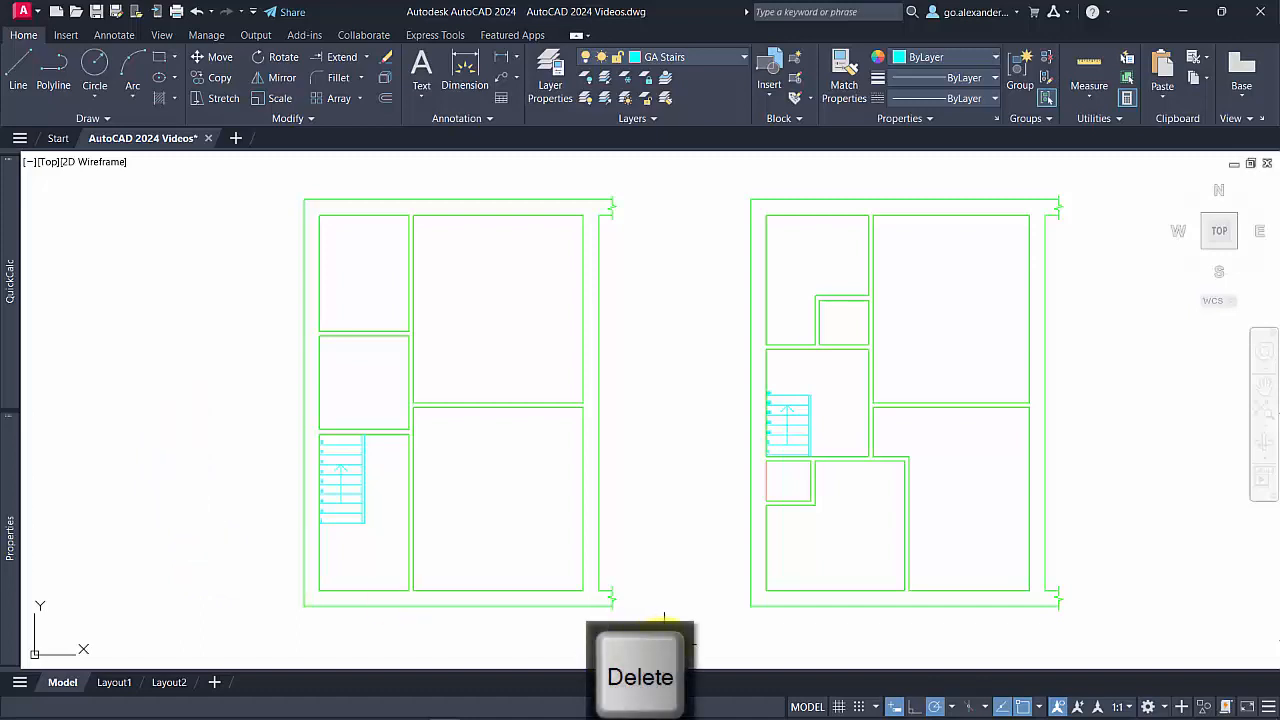